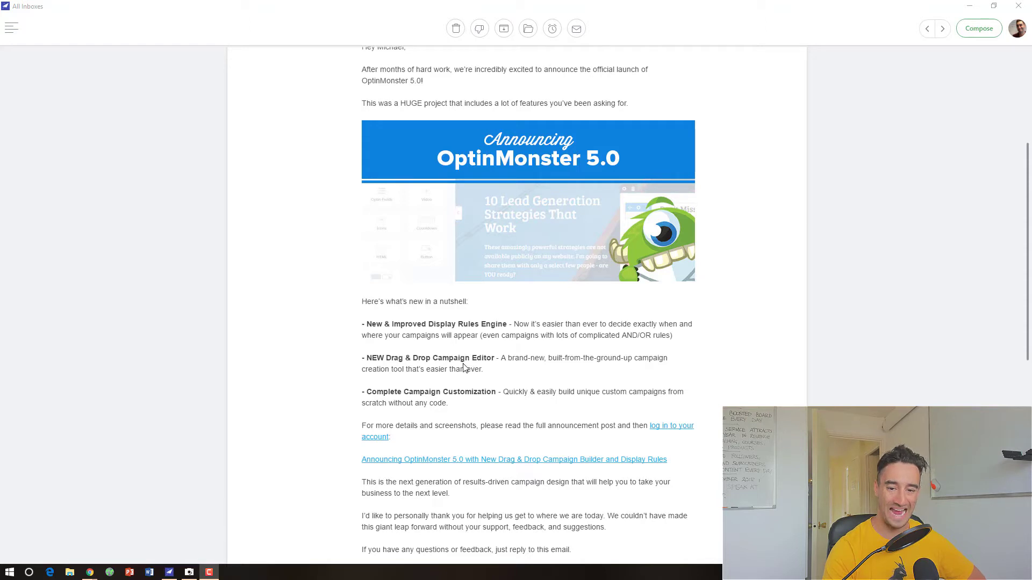
- Follow the account login link in the OptinMonster 5.0 announcement e-mail and log in with the prefilled credentials
drag(418, 401, 534, 395)
click(533, 395)
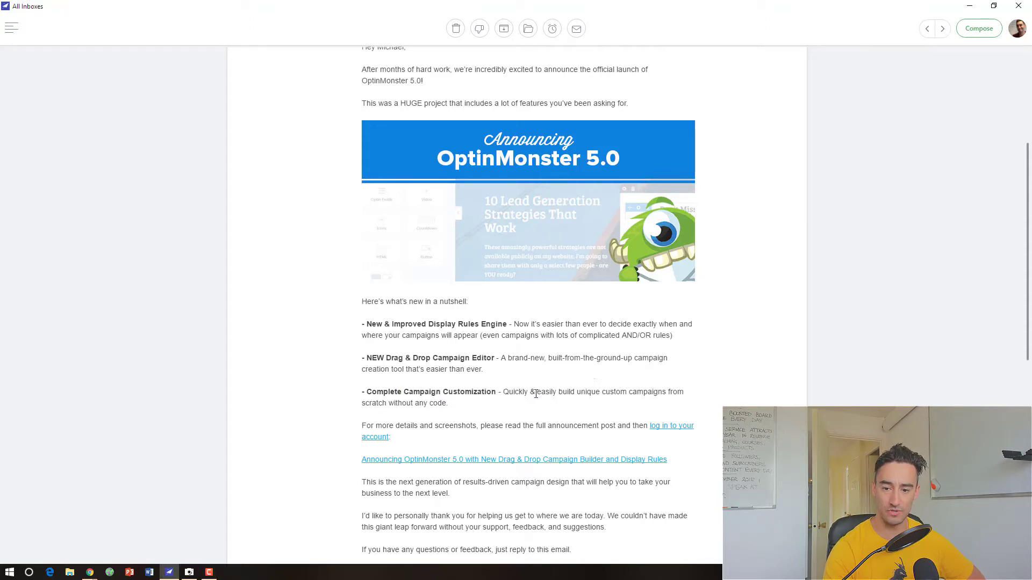
scroll(589, 372, down, 3)
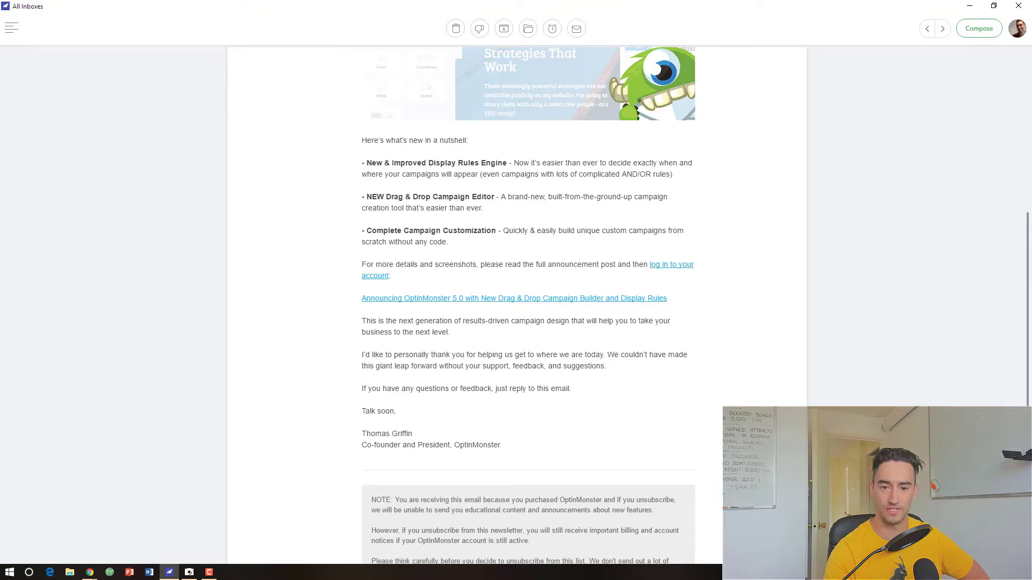
click(673, 269)
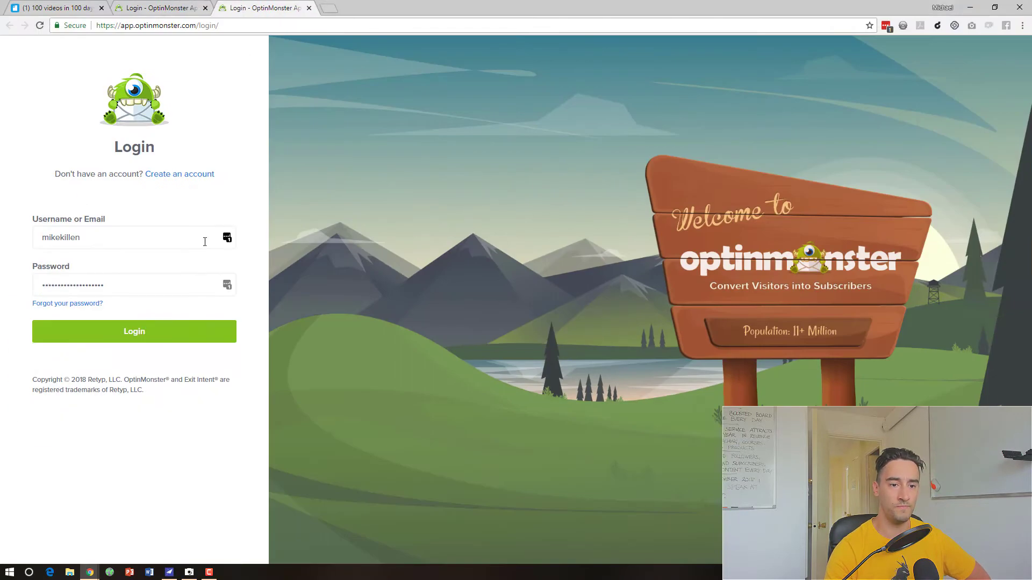
click(134, 331)
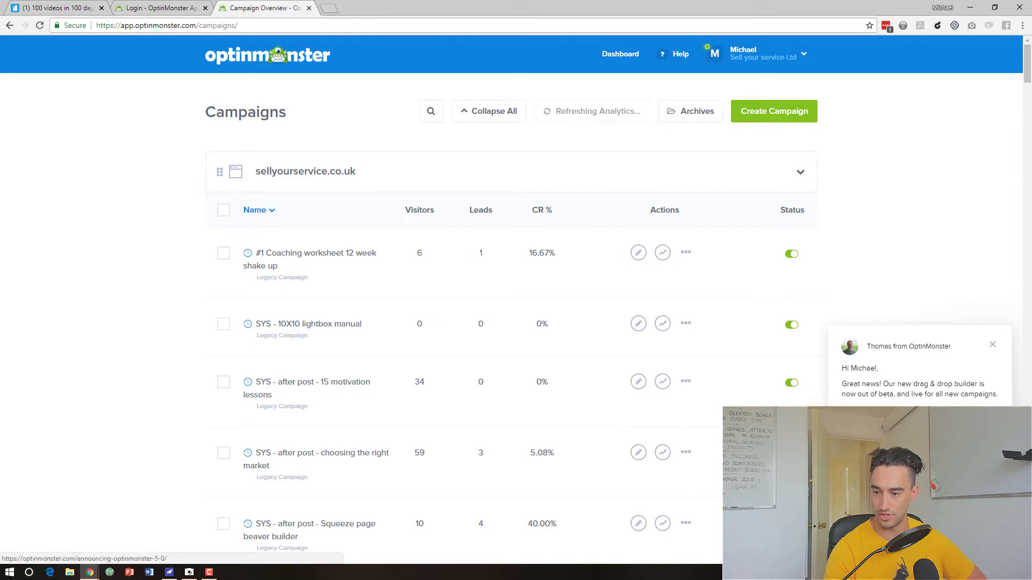
- Open the OptinMonster 5.0 announcement post and read about the drag-and-drop campaign builder and the improved Yes/No and Success views
click(892, 417)
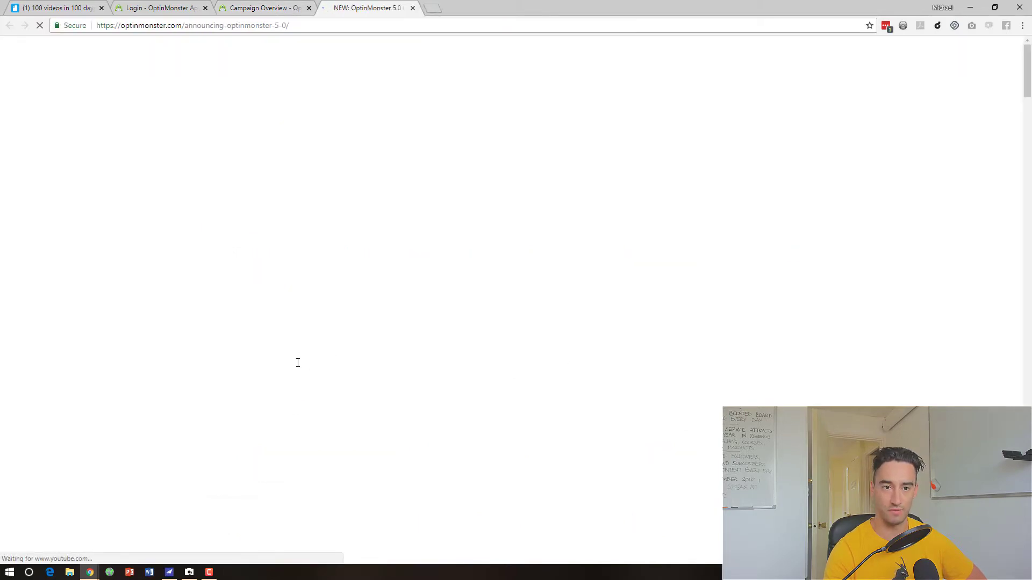
scroll(197, 395, down, 12)
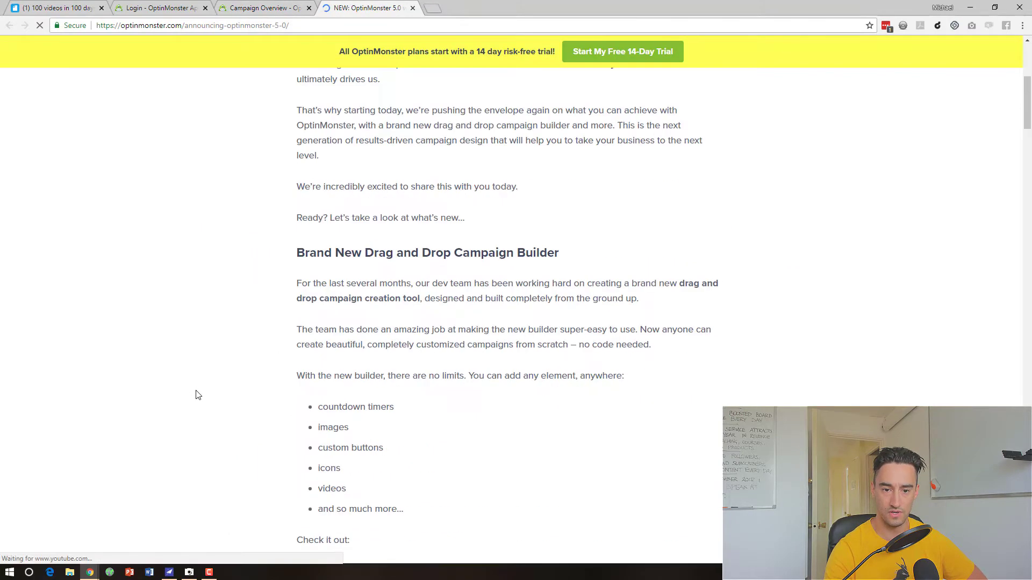
scroll(196, 395, down, 4)
scroll(197, 395, down, 18)
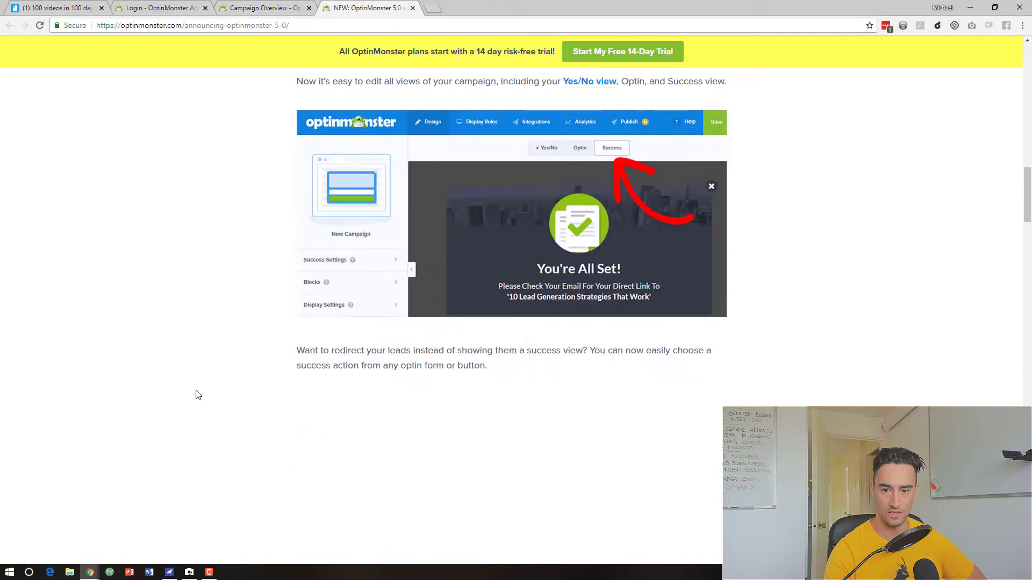
scroll(198, 395, up, 5)
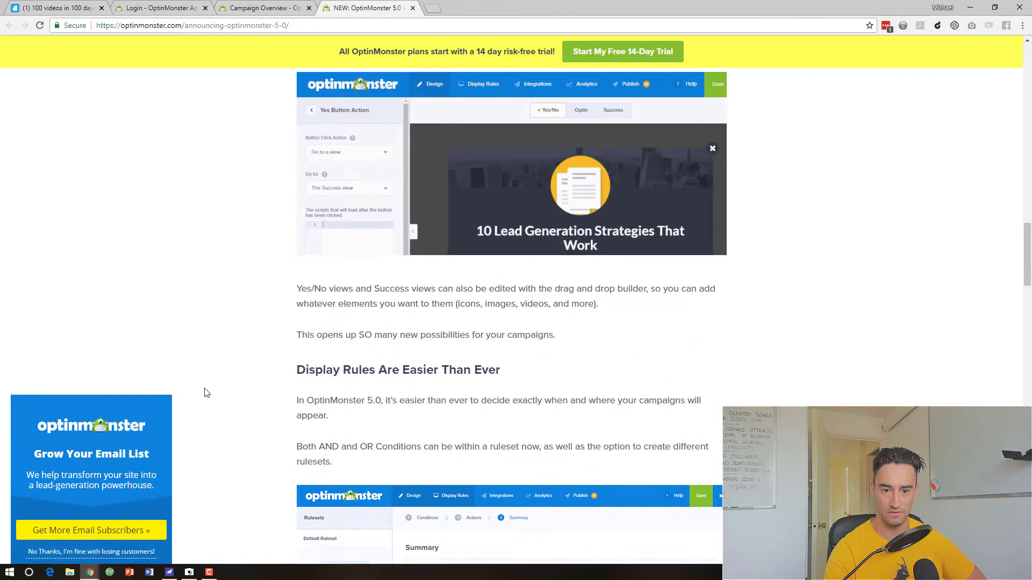
scroll(204, 393, up, 20)
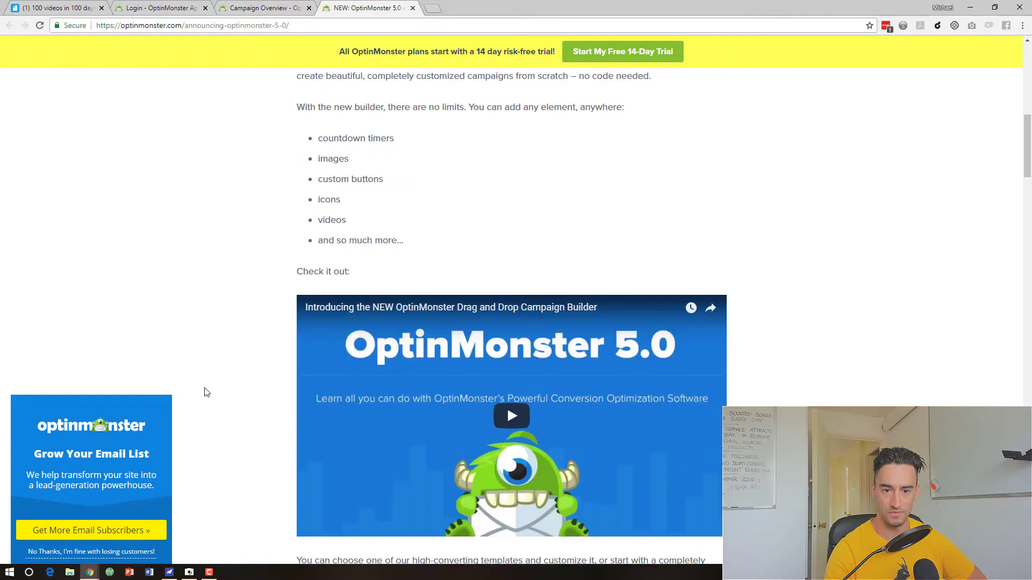
scroll(245, 428, up, 6)
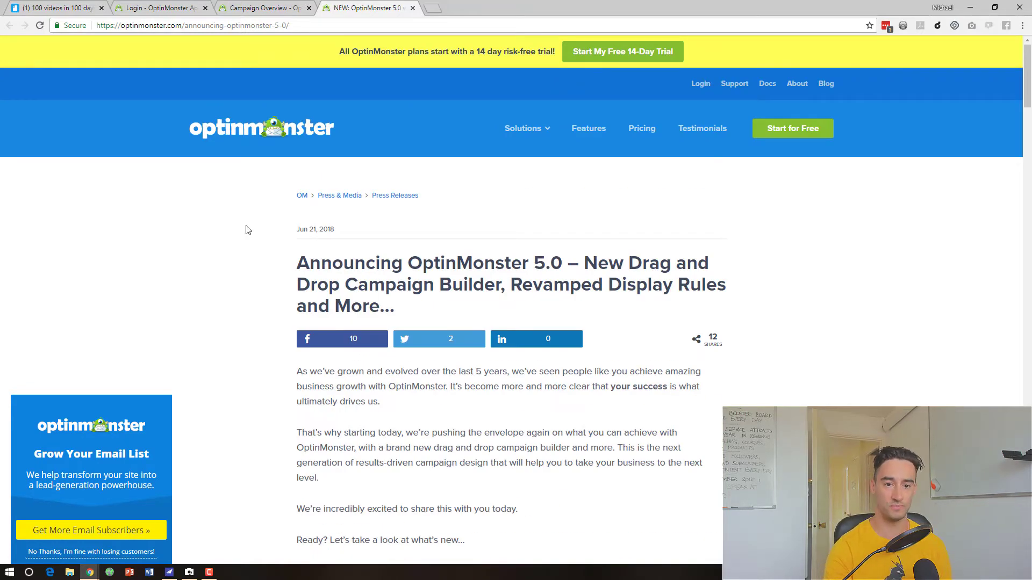
scroll(248, 225, down, 5)
scroll(247, 225, down, 5)
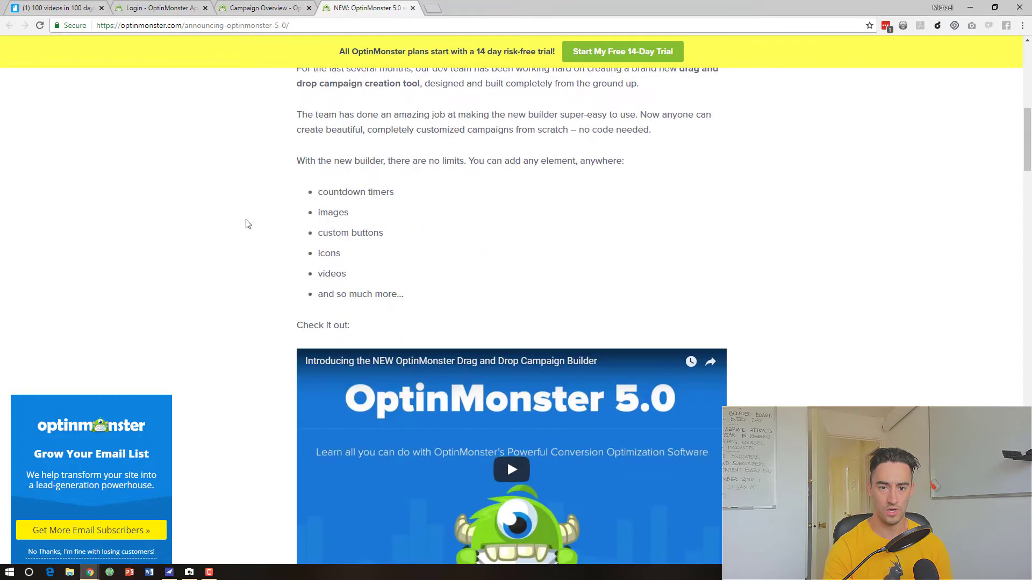
scroll(289, 260, down, 8)
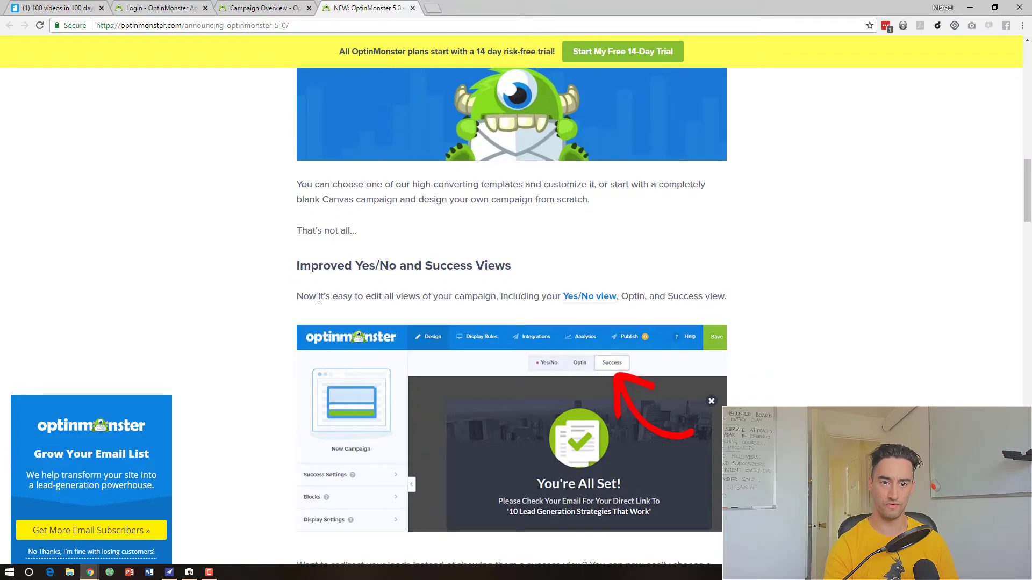
scroll(319, 297, down, 10)
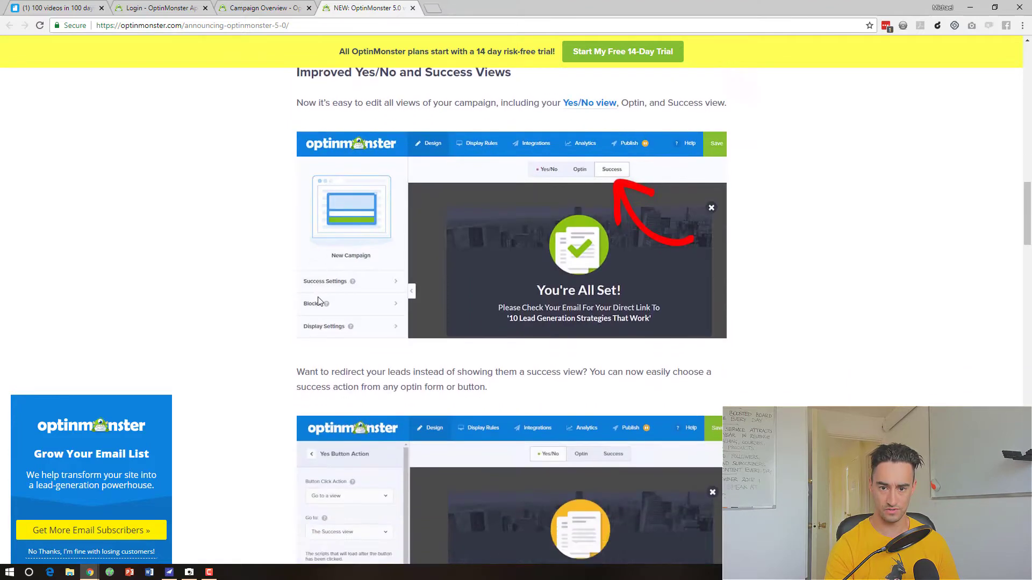
scroll(318, 299, down, 1)
- Go to Google Sheets in a new browser tab and open the "Optin tracking sheet" spreadsheet
click(239, 8)
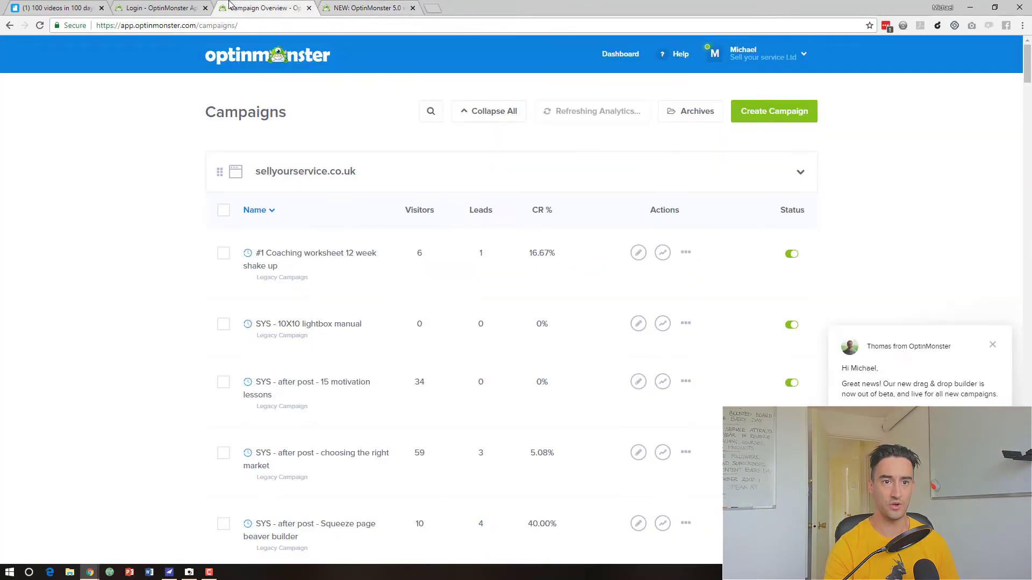
click(434, 7)
text(dio)
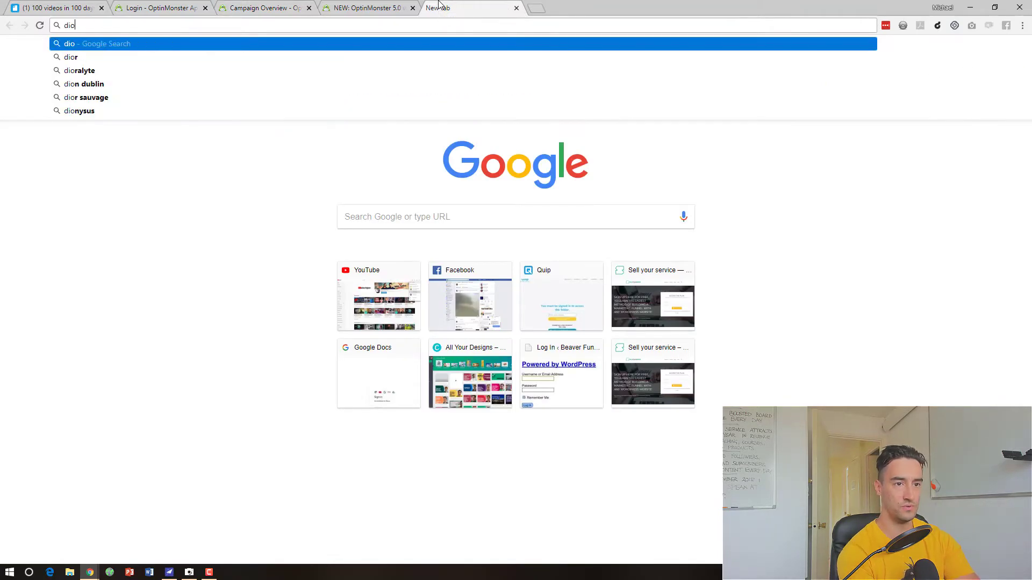
key(Down)
key(Down)
key(Return)
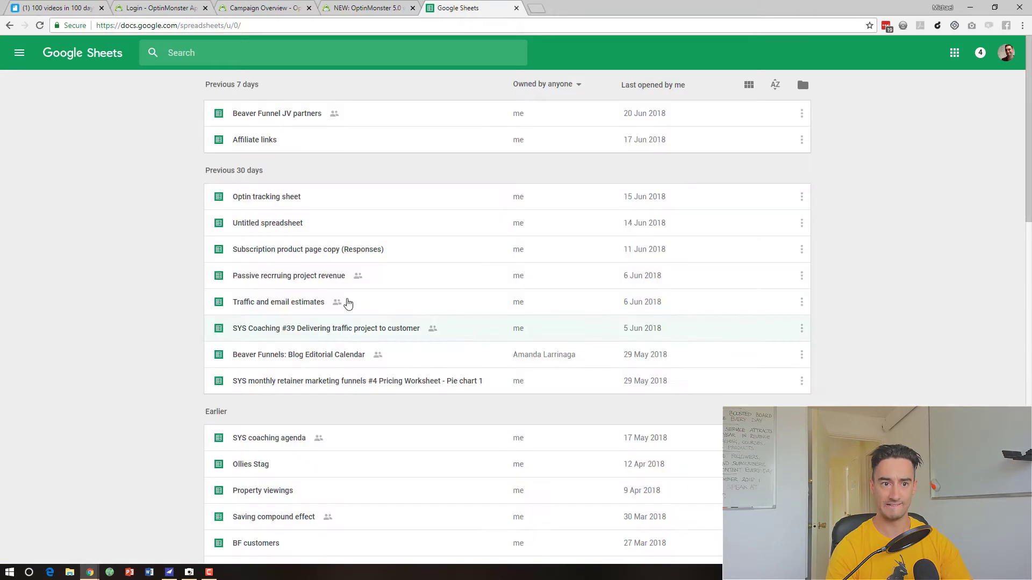
click(278, 196)
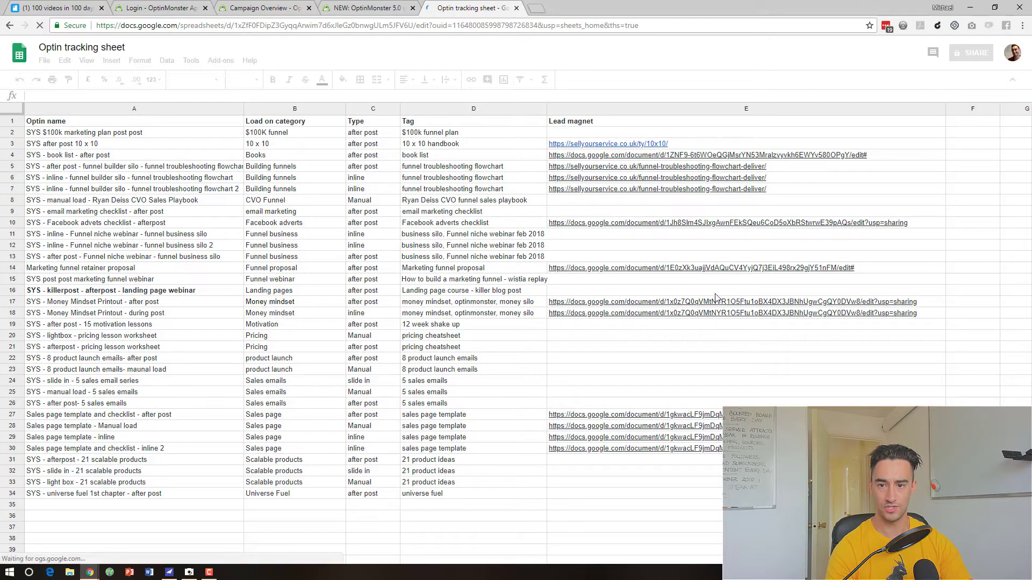
- Open the funnel troubleshooting flowchart lead magnet link in row 5 and look over its delivery page
click(728, 170)
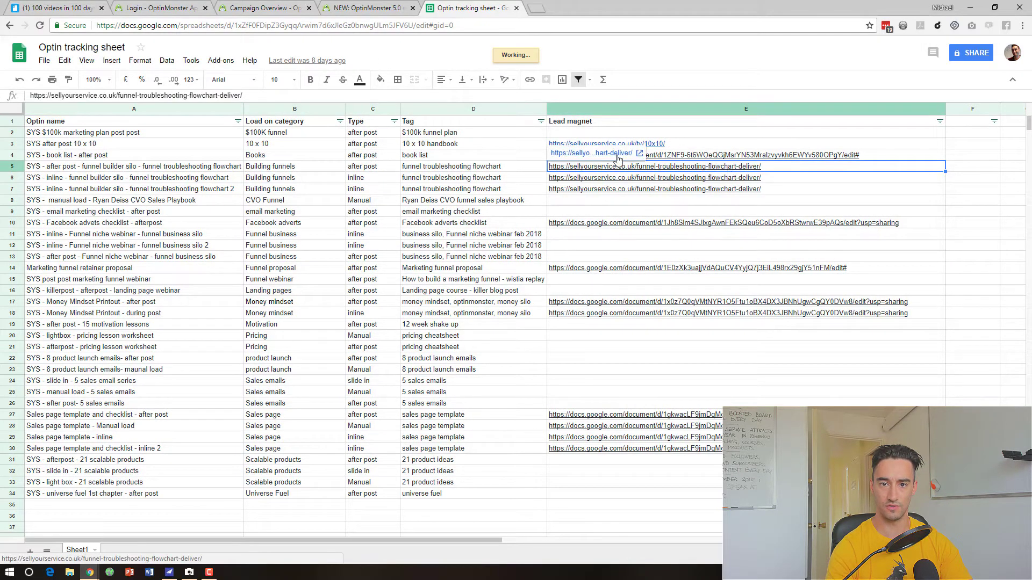
click(617, 155)
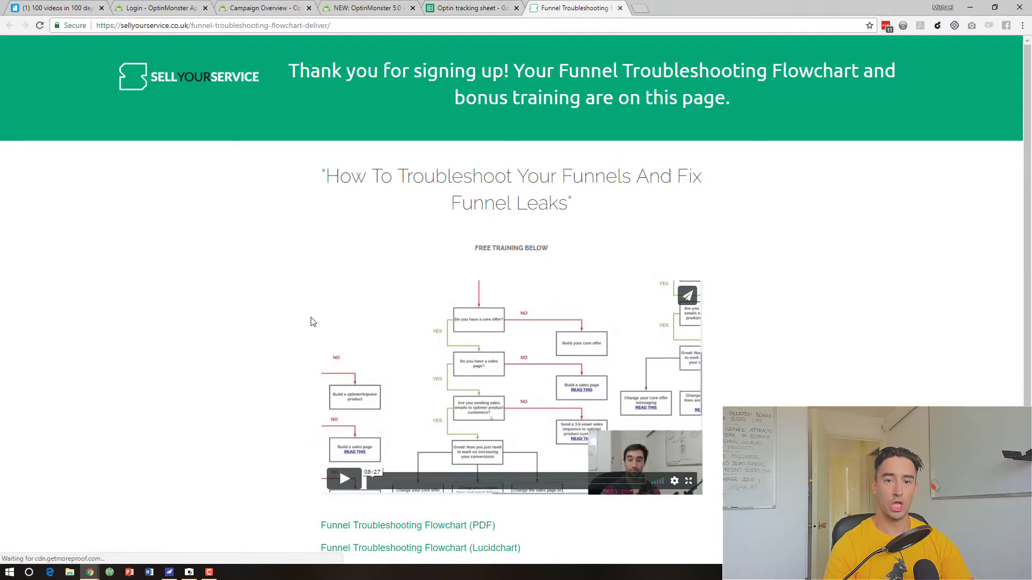
scroll(312, 321, down, 1)
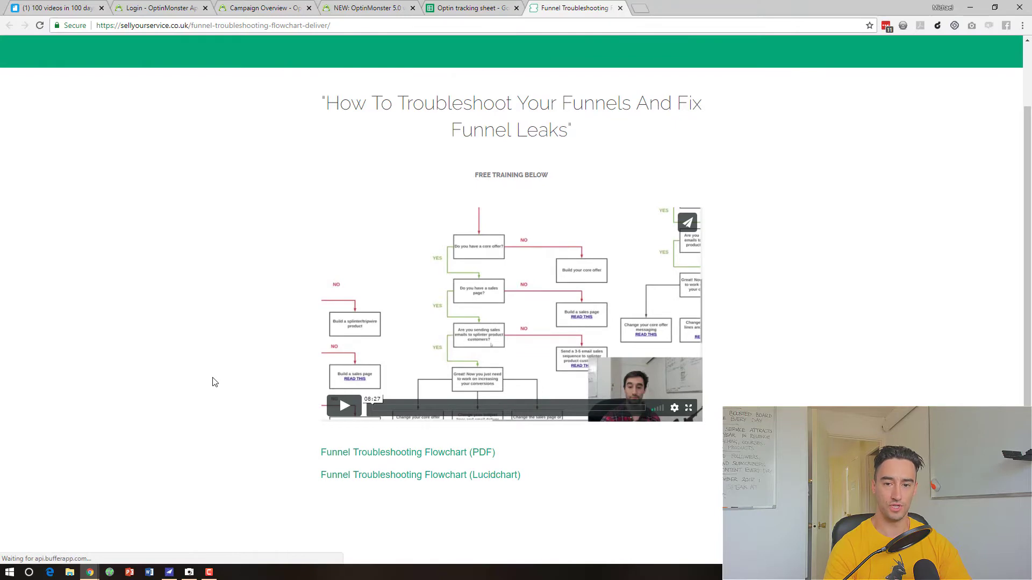
scroll(227, 297, up, 1)
- Start a new OptinMonster drag-and-drop campaign of the Inline type and look through its available templates
click(371, 6)
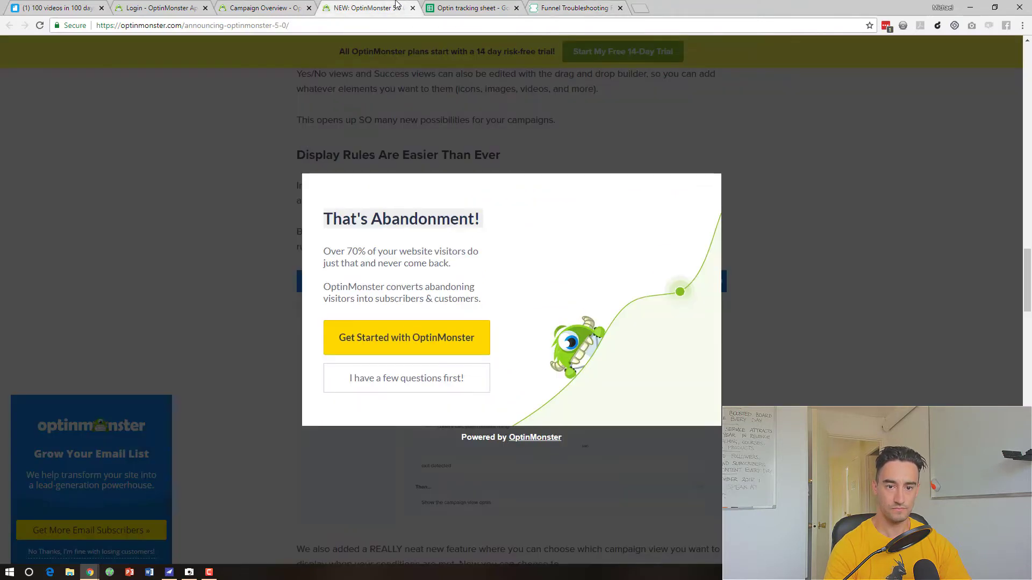
click(265, 7)
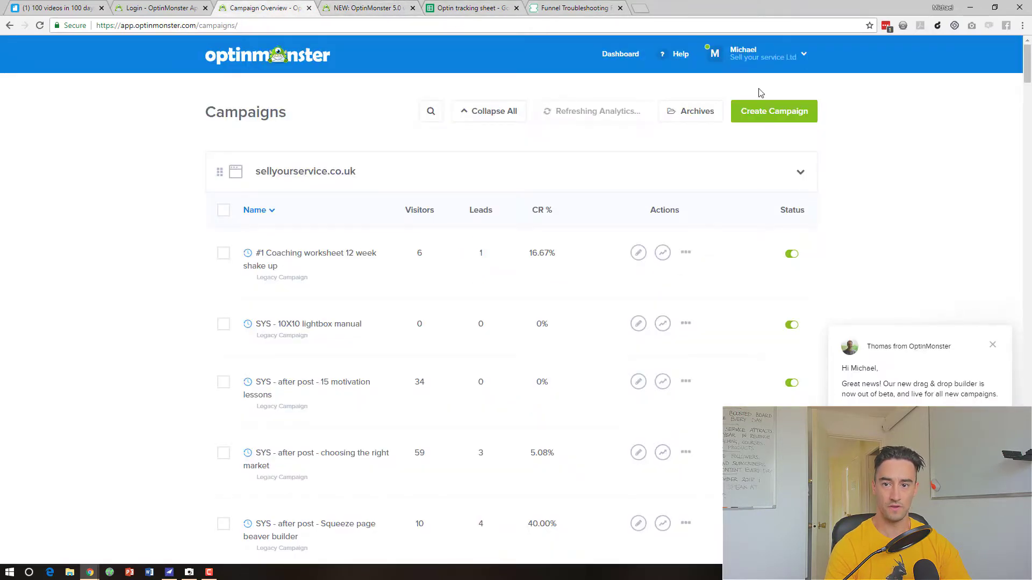
click(774, 110)
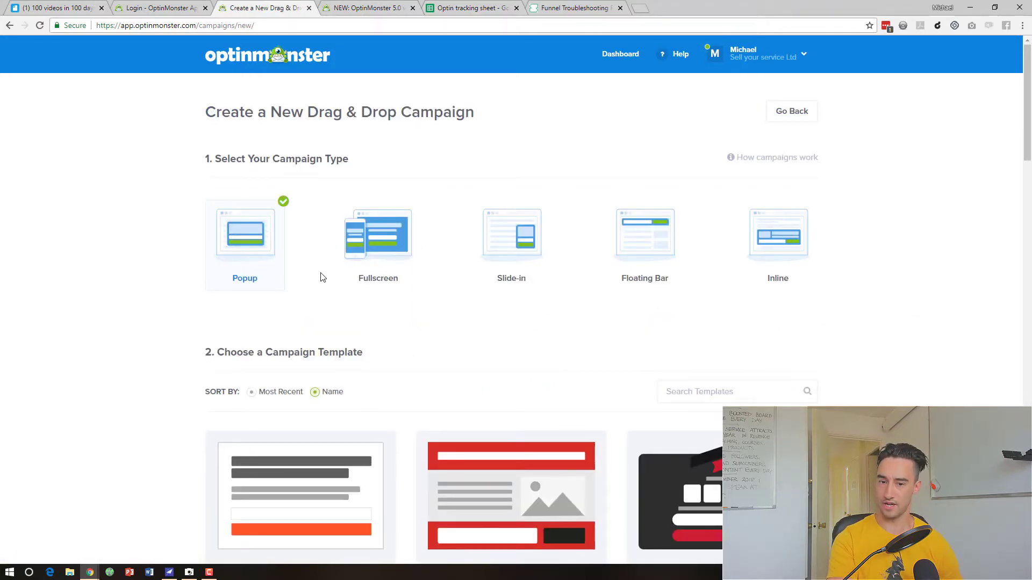
click(806, 235)
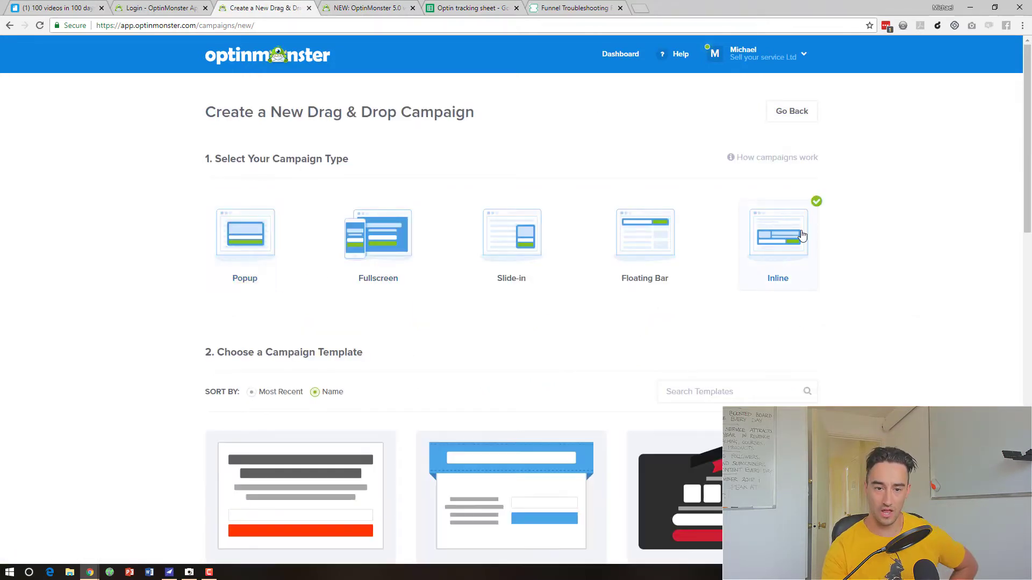
scroll(808, 272, down, 3)
scroll(810, 273, down, 6)
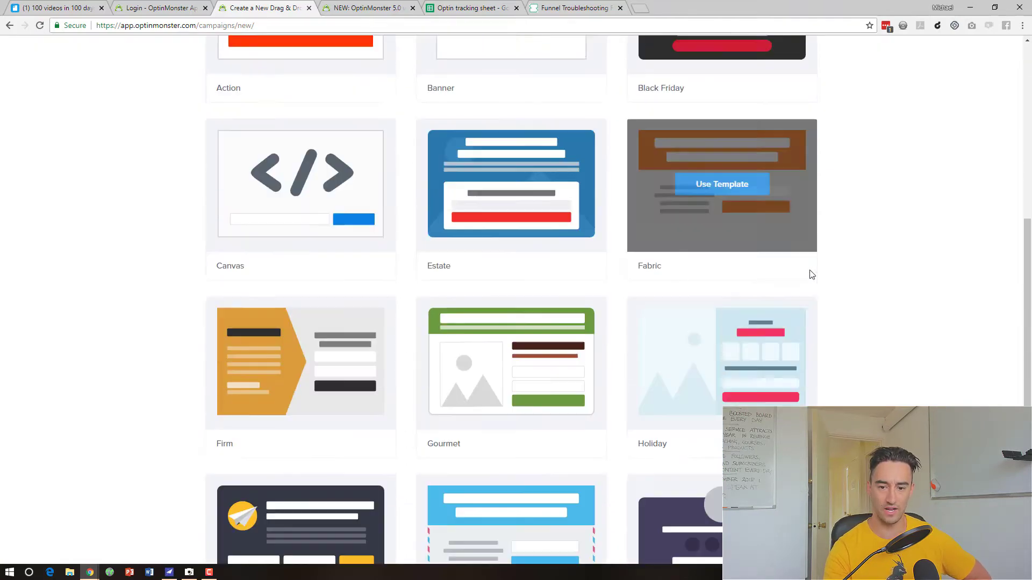
scroll(811, 275, down, 8)
scroll(881, 312, up, 15)
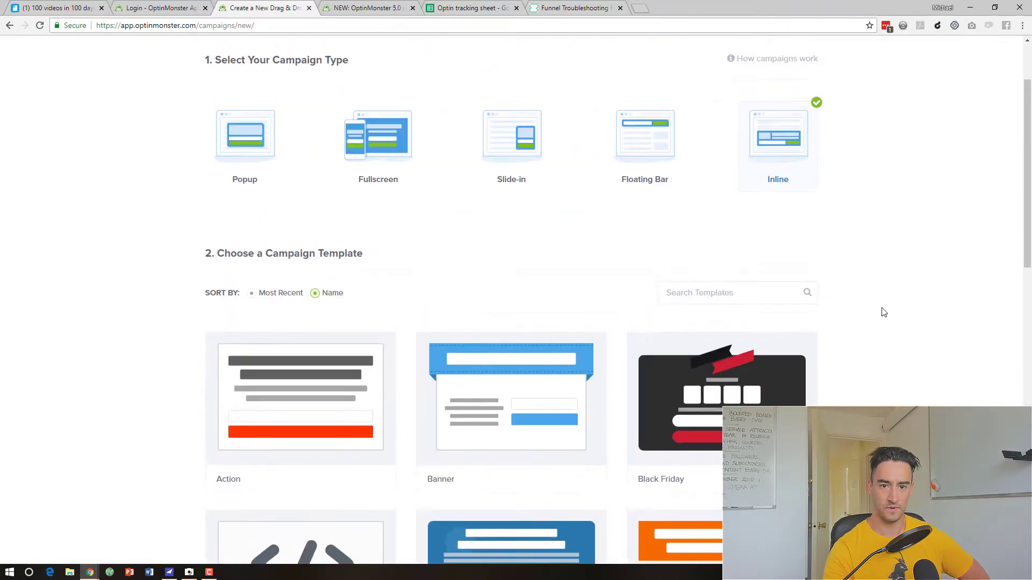
scroll(884, 312, up, 2)
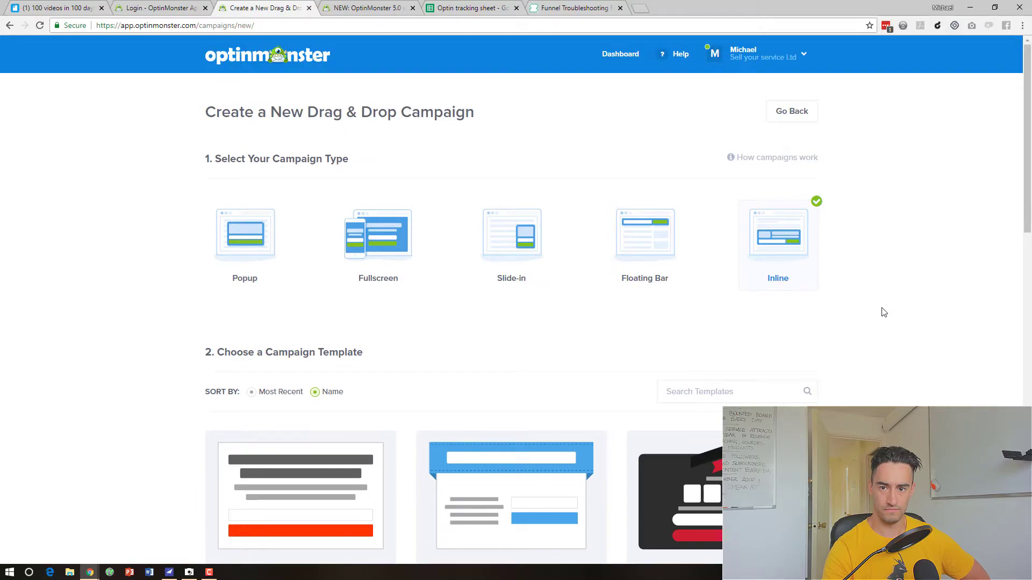
- Return to the OptinMonster 5.0 announcement post and watch part of the embedded drag-and-drop campaign builder video, then pause it
click(369, 7)
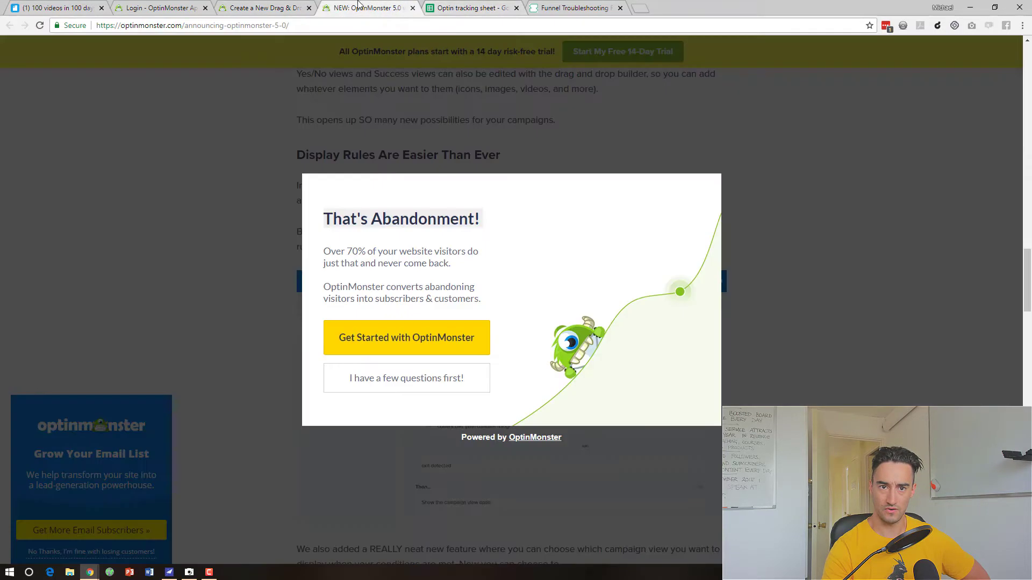
scroll(279, 309, up, 12)
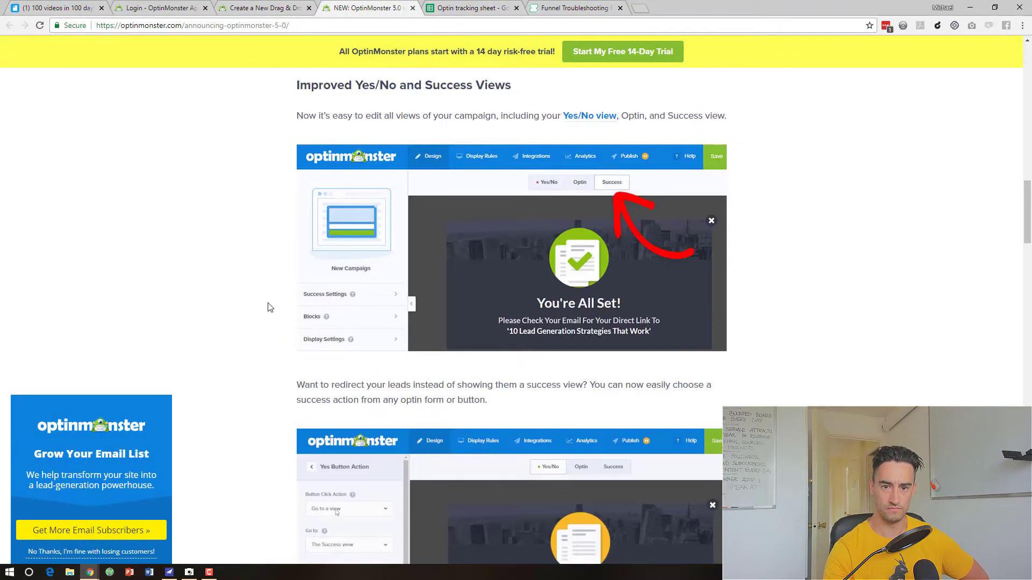
scroll(269, 307, up, 2)
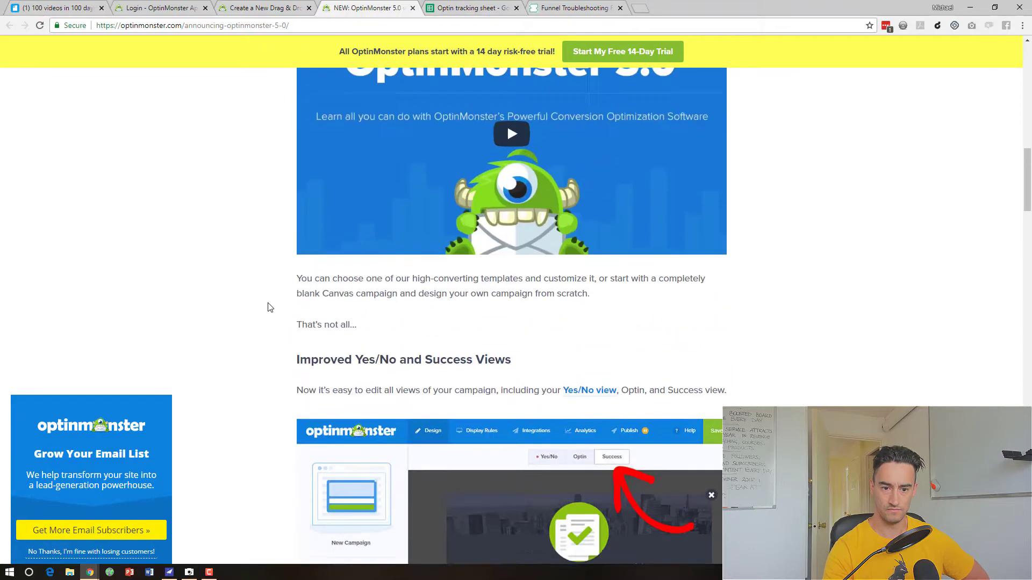
scroll(269, 307, down, 4)
scroll(272, 324, up, 14)
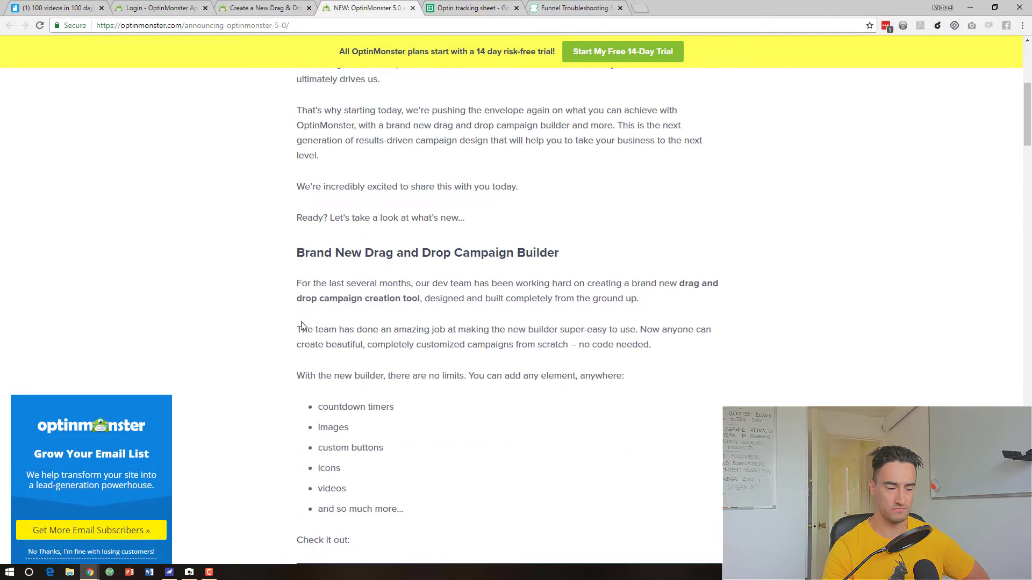
scroll(303, 327, down, 9)
click(515, 208)
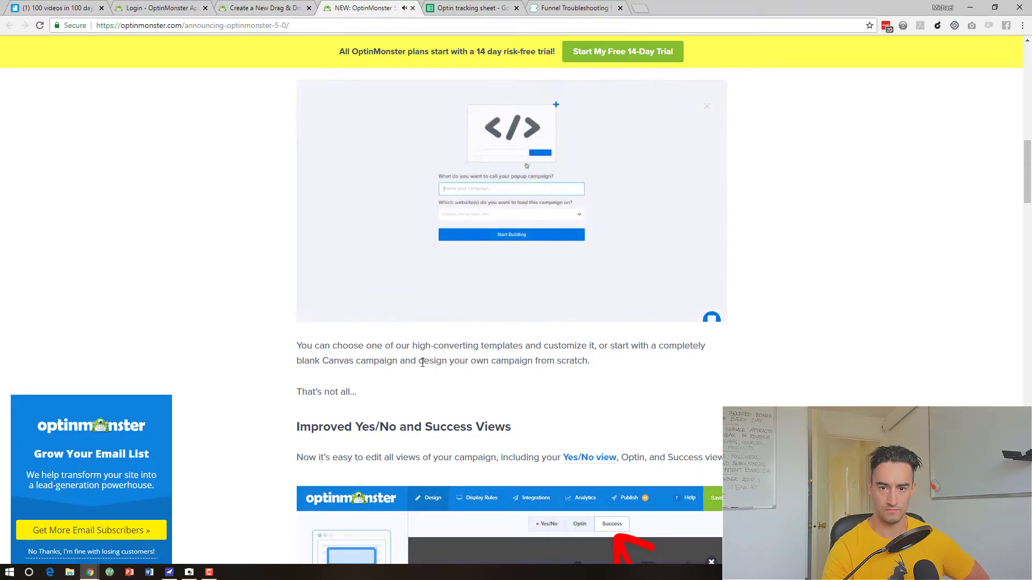
click(466, 178)
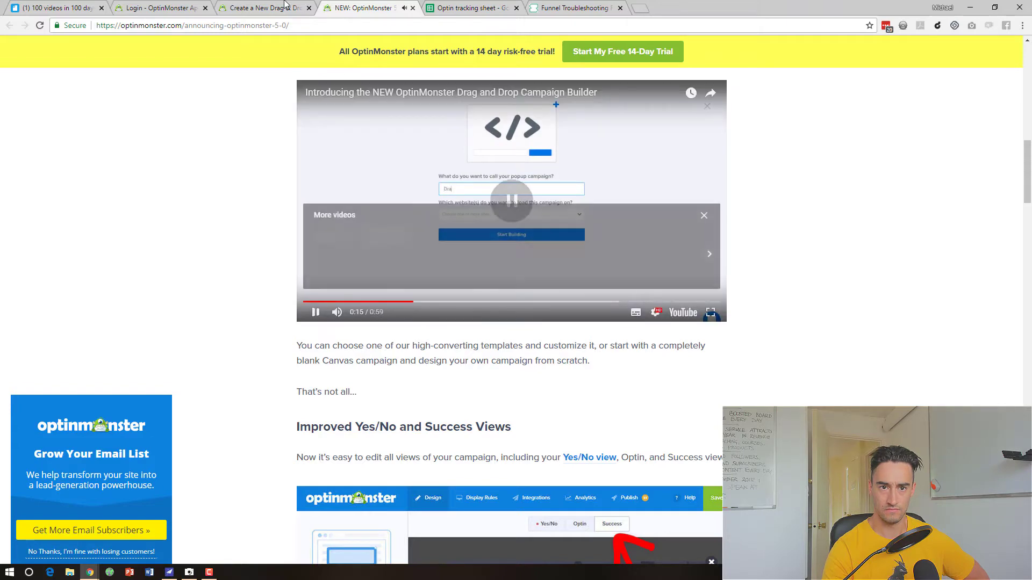
- Return to the new drag-and-drop campaign page and use the Canvas template for the Inline campaign
click(277, 5)
scroll(237, 320, down, 10)
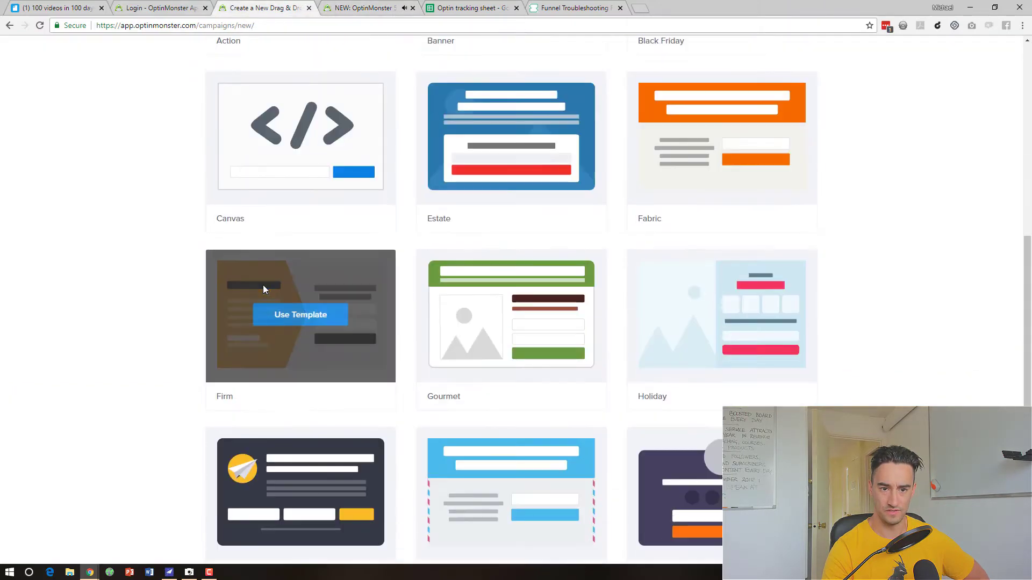
scroll(239, 339, up, 6)
scroll(240, 342, up, 4)
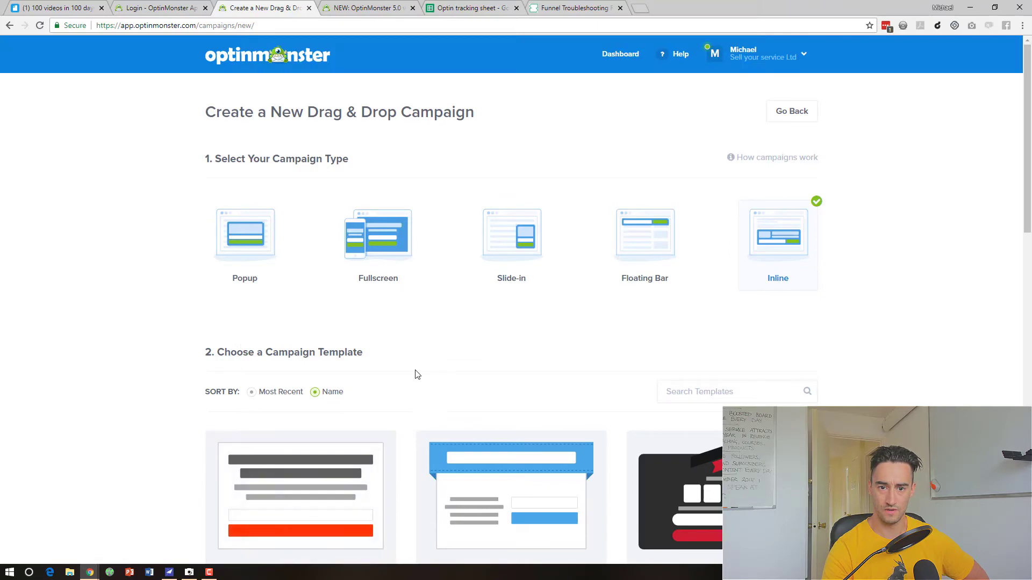
scroll(475, 291, down, 6)
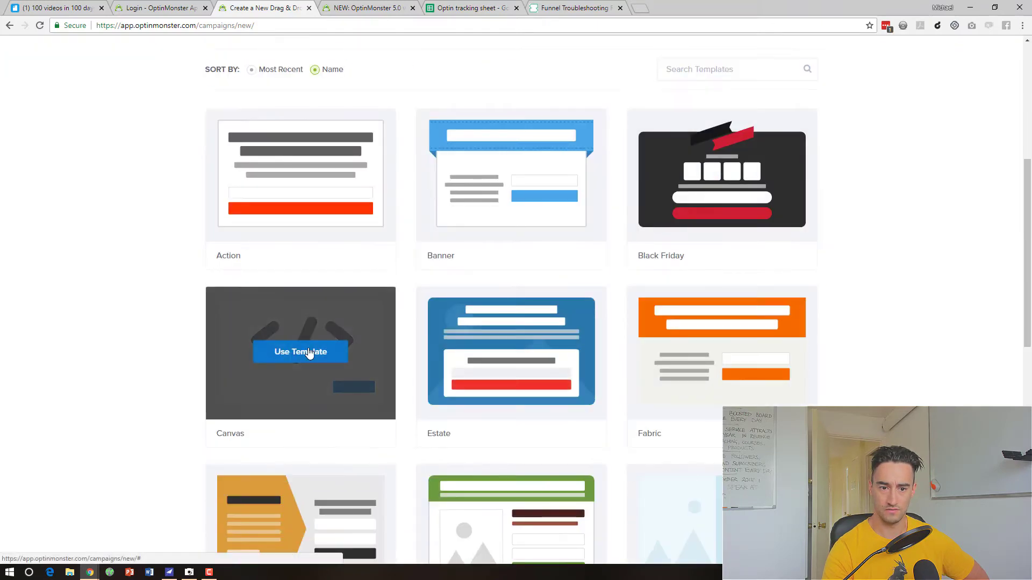
click(310, 353)
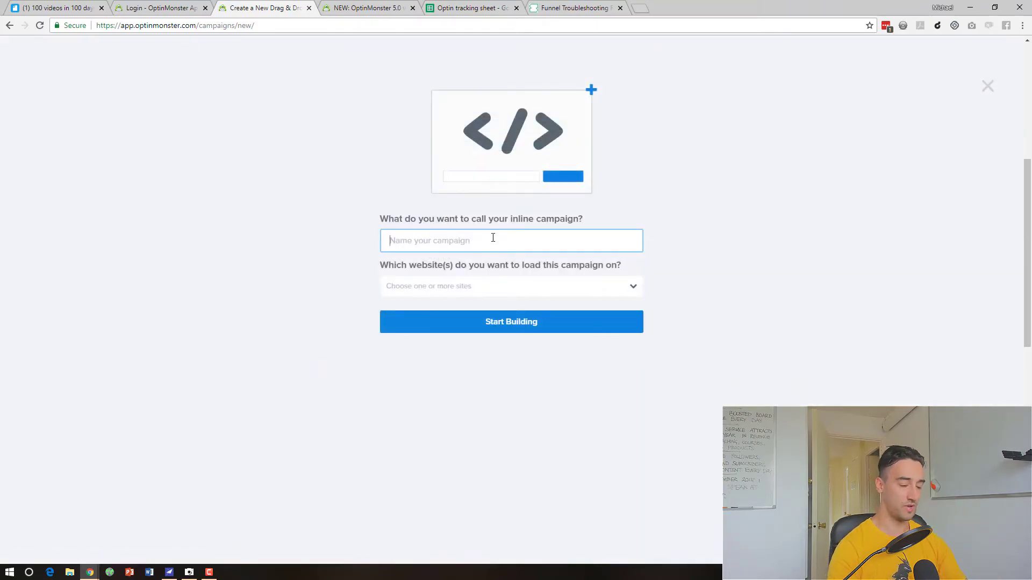
- Name the campaign "SYS - after post - funnel troubleshooter - building funnels", checking the row 5 category in the Optin tracking sheet
text(SYS)
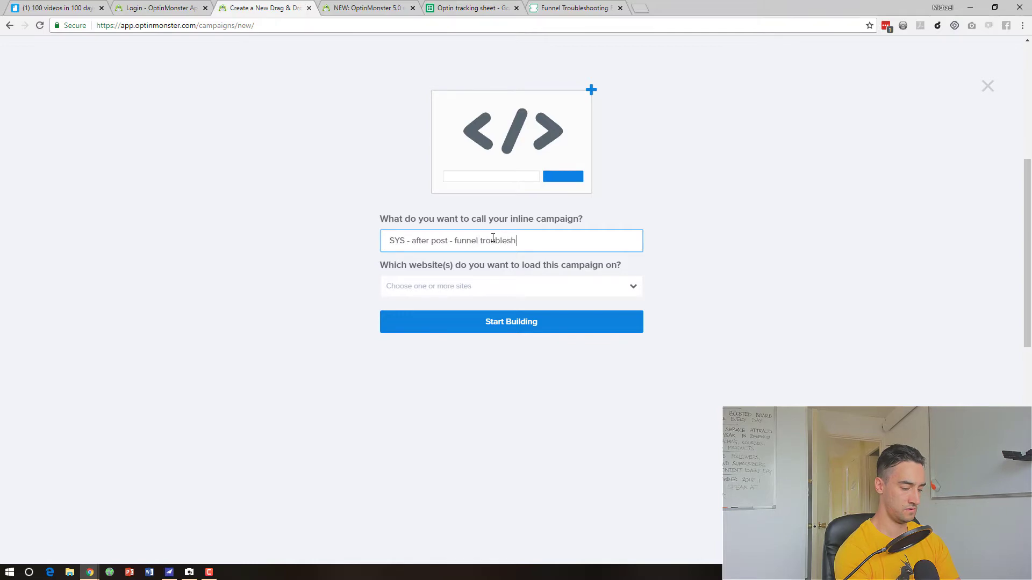
right_click(664, 255)
click(571, 6)
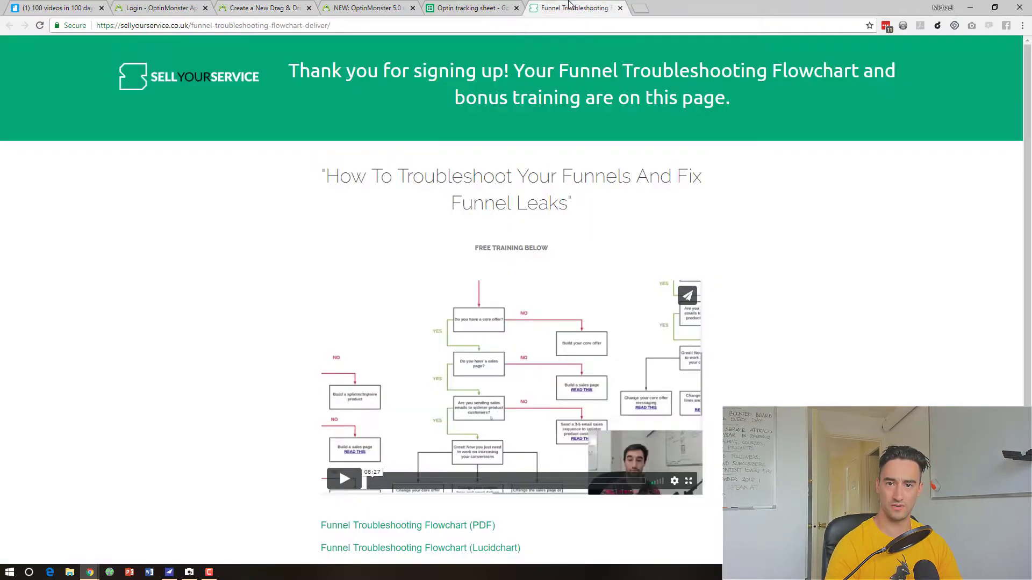
click(465, 8)
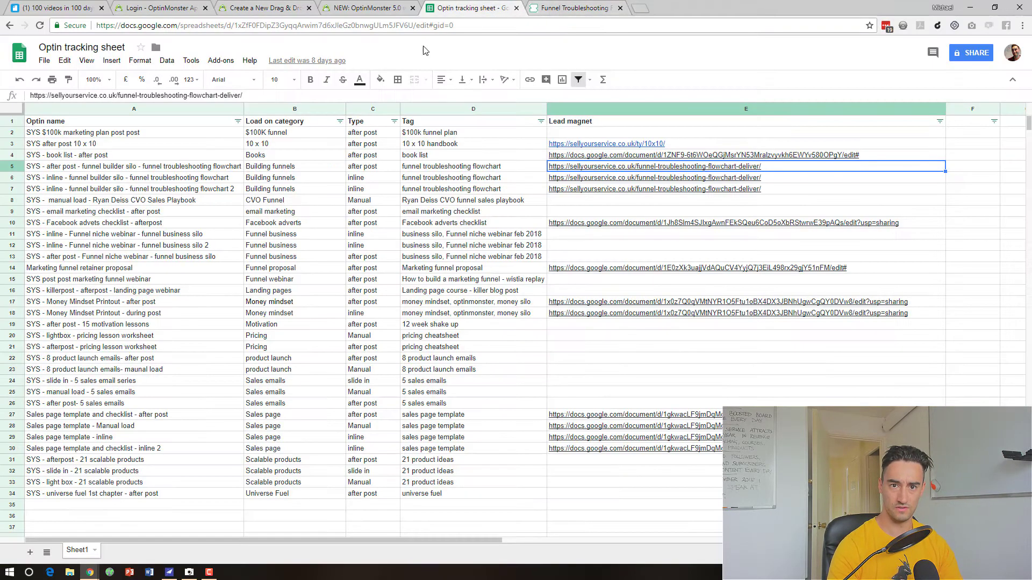
click(456, 168)
click(269, 171)
click(297, 7)
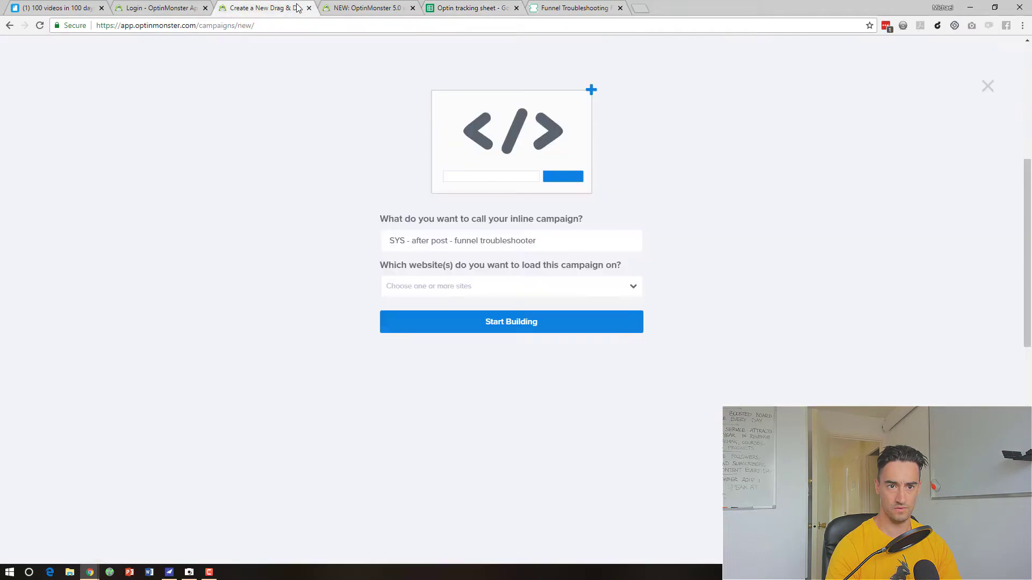
click(547, 240)
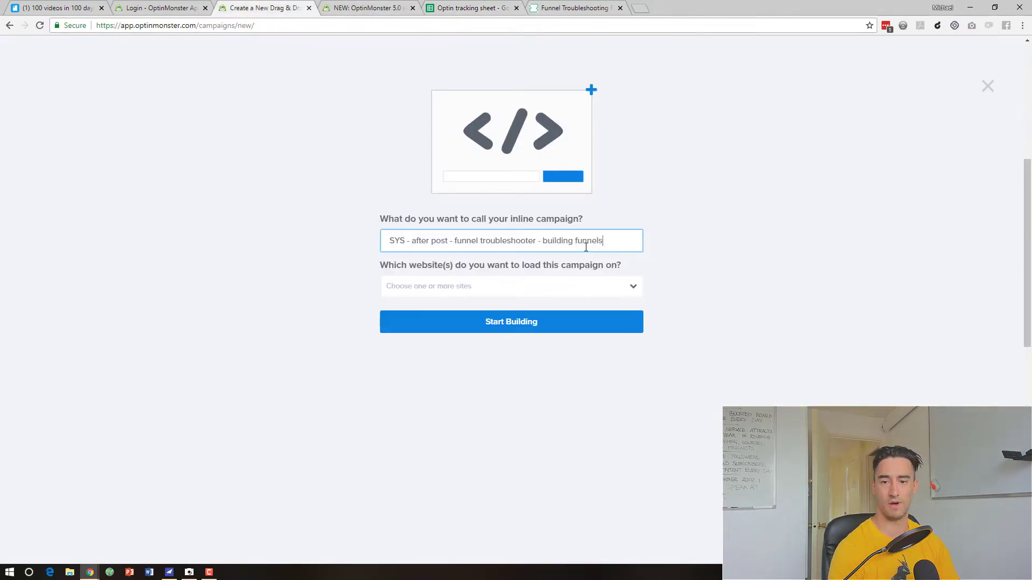
- Choose SellYourService (sellyourservice.co.uk) as the site to load the campaign on and start building
click(459, 290)
click(458, 310)
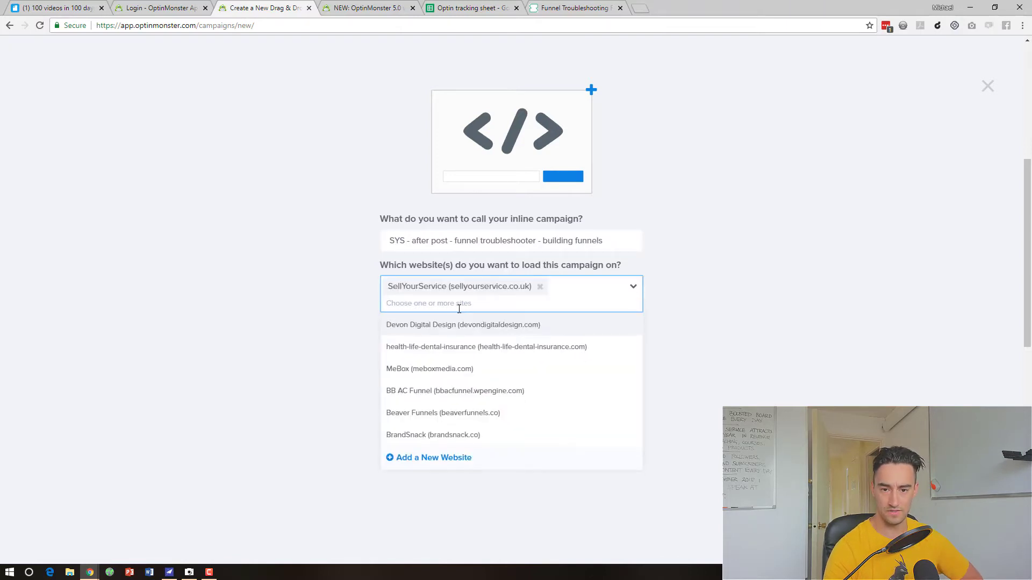
click(693, 327)
click(529, 330)
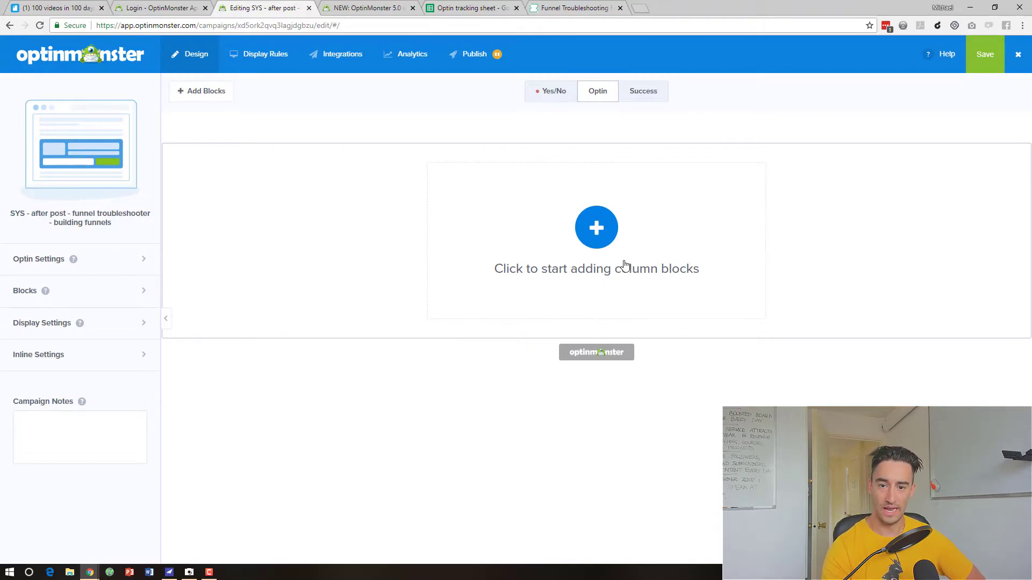
- Add a two-column block with a narrow left and wide right column, and place the marketing funnel troubleshooting flowchart image in the narrow one
click(567, 230)
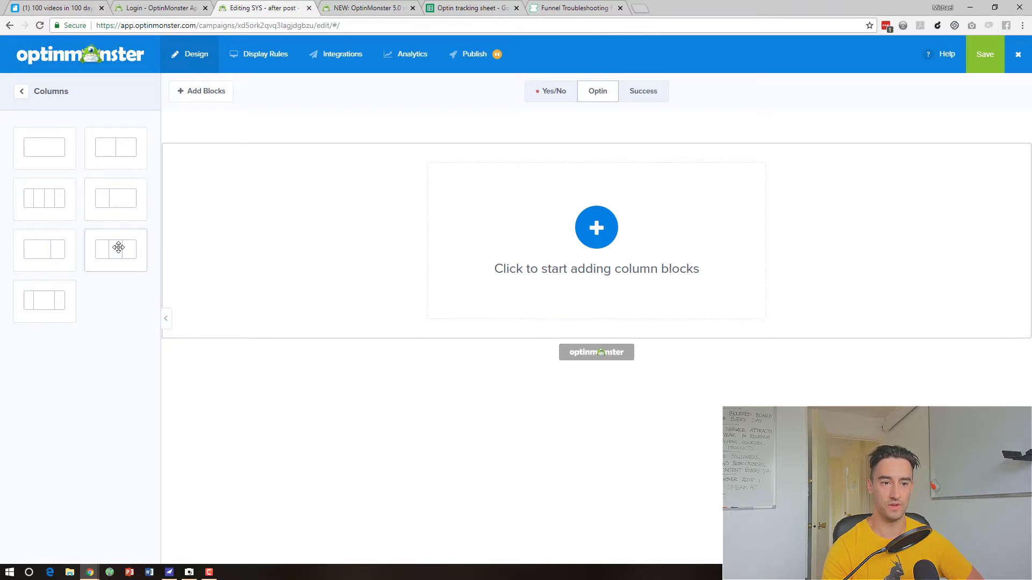
drag(121, 203, 487, 226)
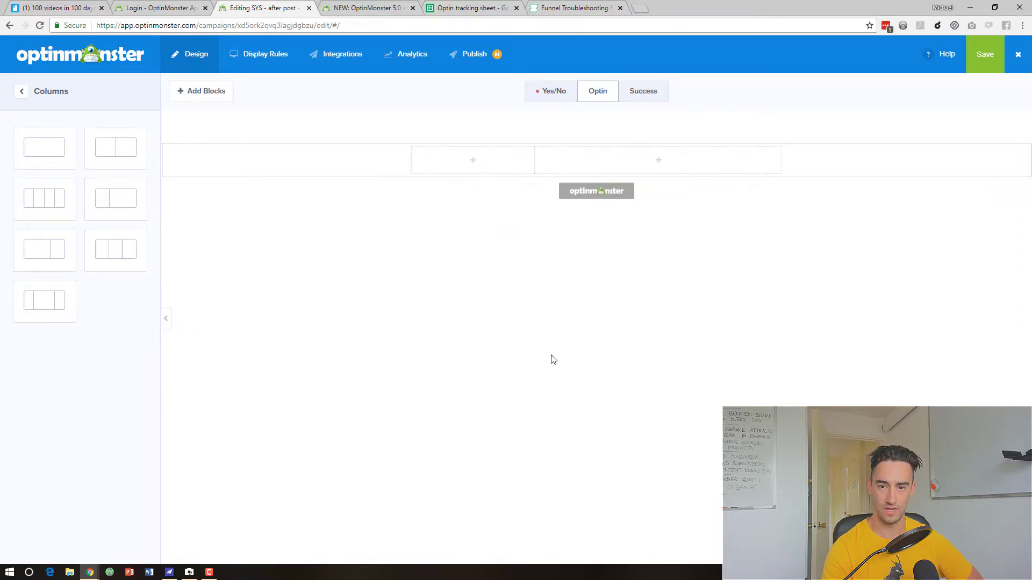
click(473, 160)
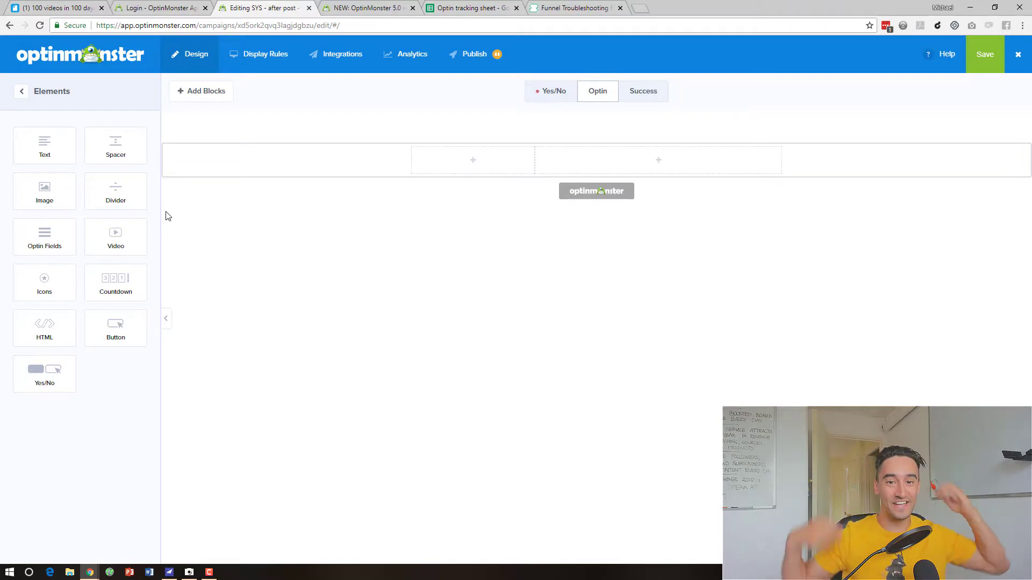
drag(44, 191, 425, 166)
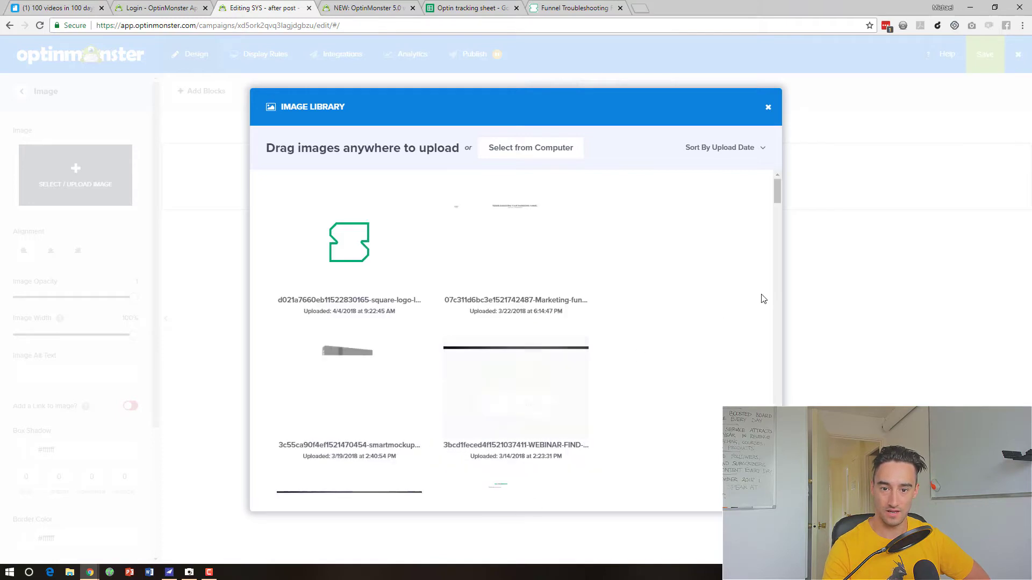
mouse_move(538, 241)
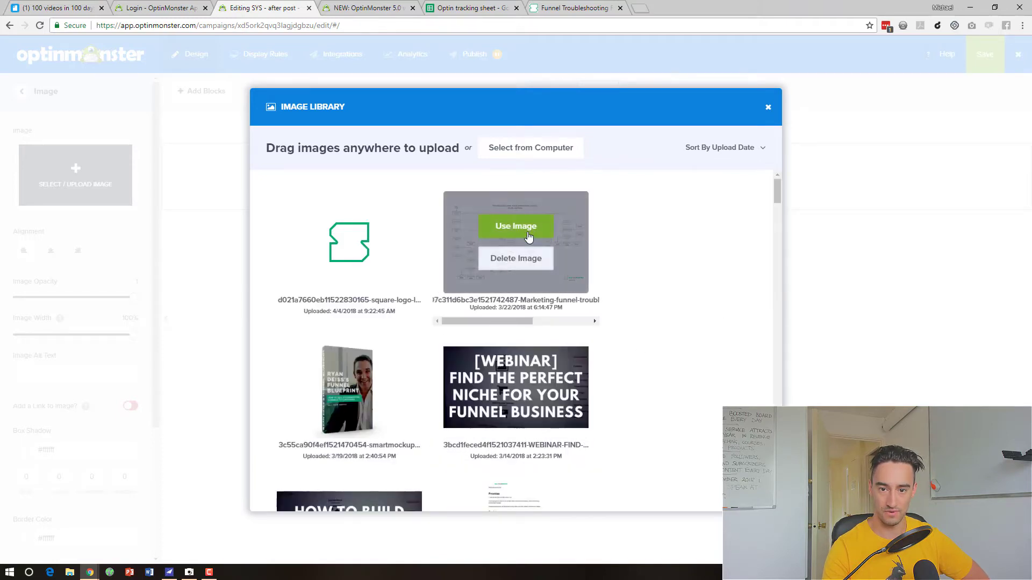
click(516, 223)
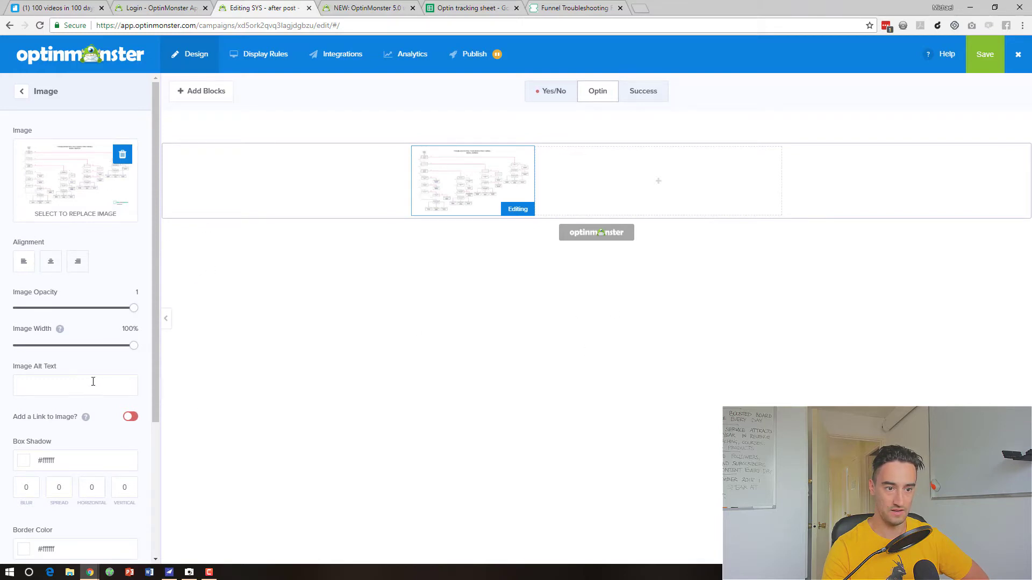
- Set the flowchart image's alt text to "marketing funnel troubleshooting"
scroll(91, 379, down, 1)
click(76, 331)
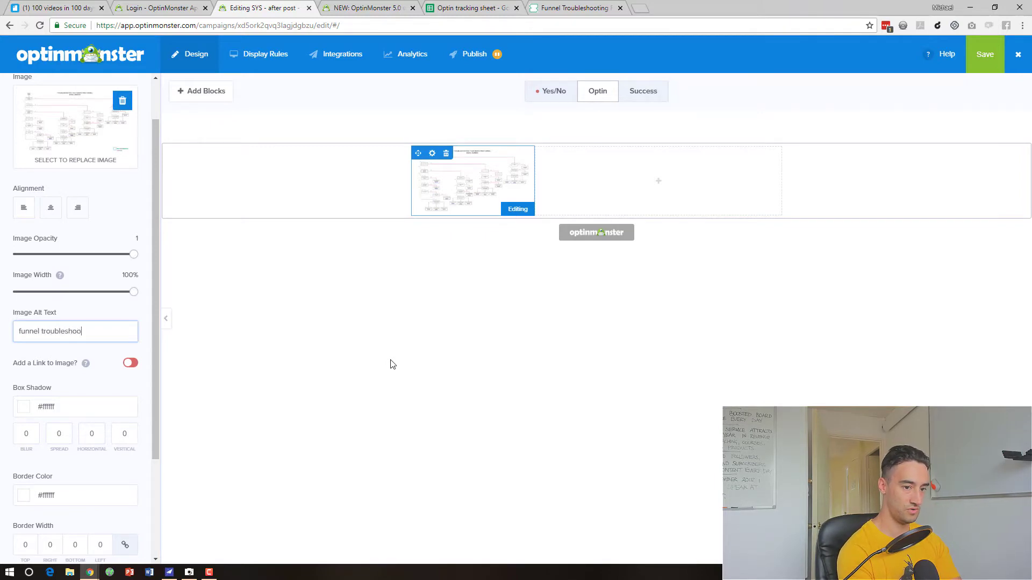
key(Home)
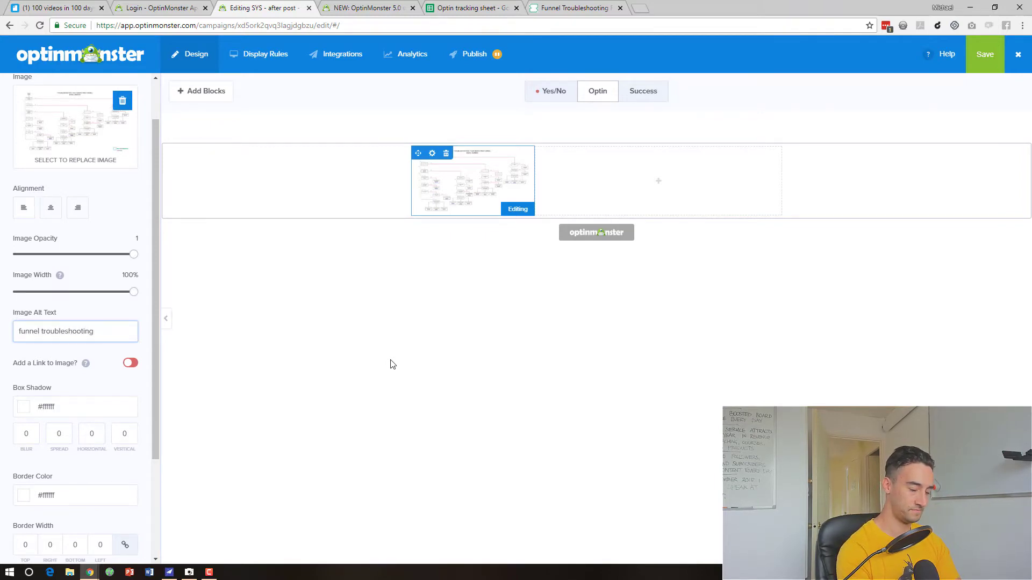
text(marketing)
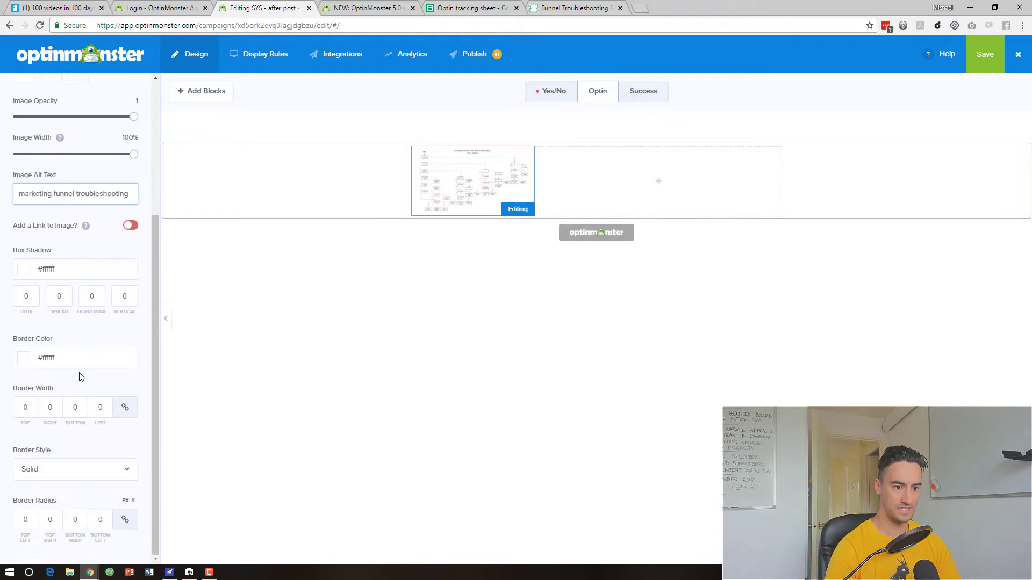
scroll(79, 370, up, 4)
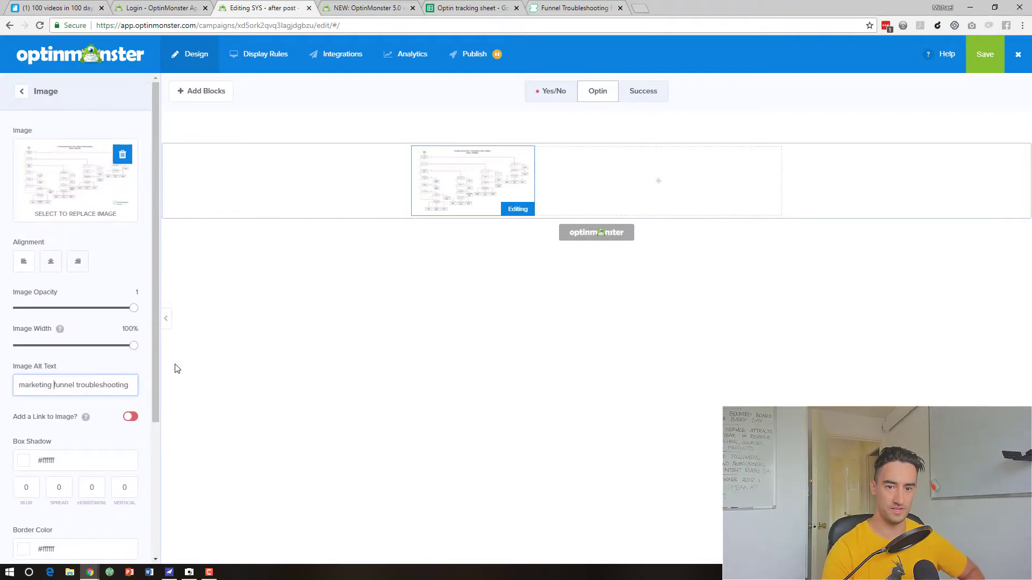
- Look over the Block Styling options of the flowchart image, then return to the list of elements
click(436, 200)
click(31, 105)
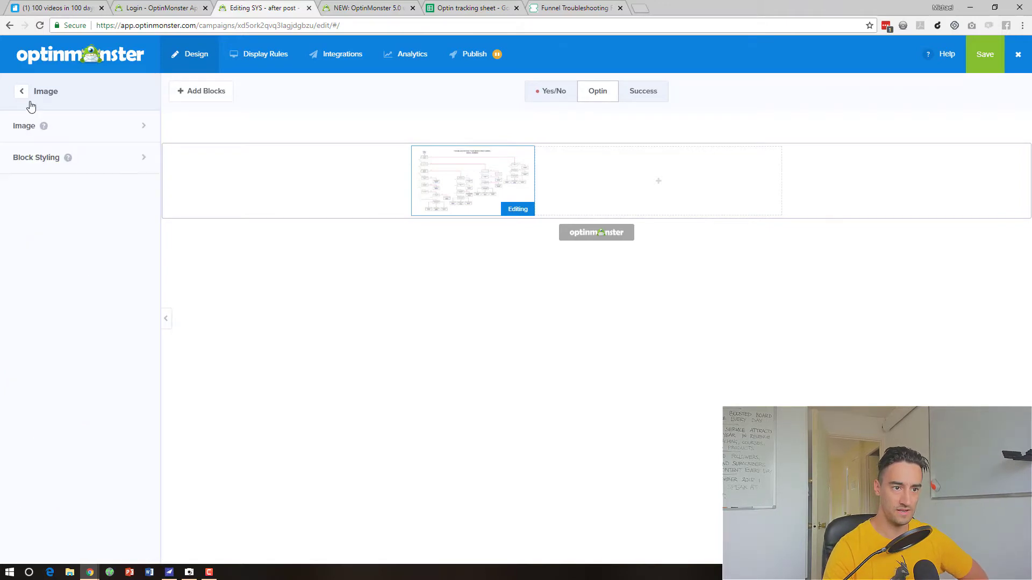
click(66, 160)
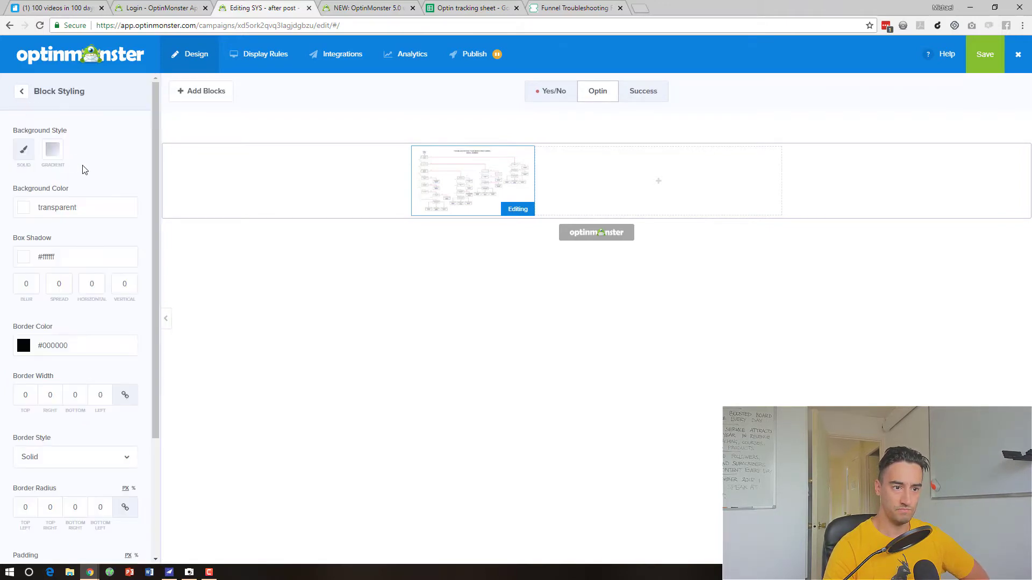
scroll(118, 204, down, 3)
scroll(115, 202, up, 3)
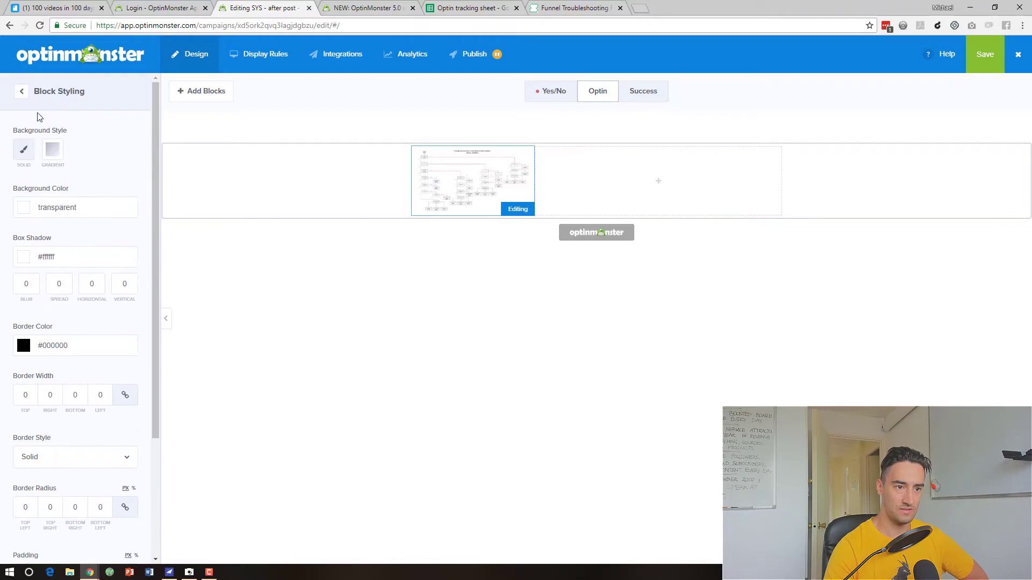
click(24, 106)
click(24, 106)
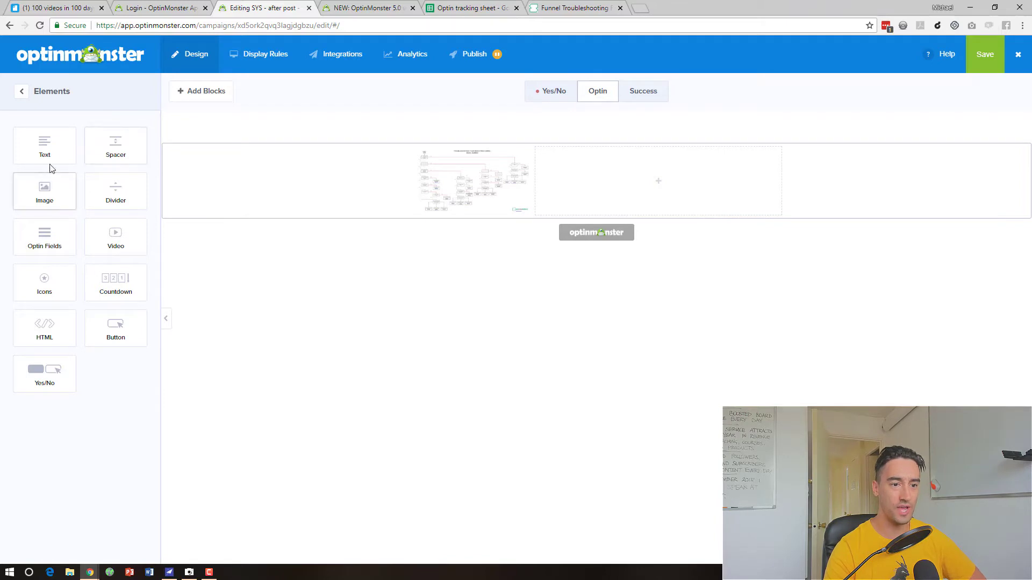
- Place an Optin Fields element in the wide right column and remove its Phone field
drag(60, 237, 594, 178)
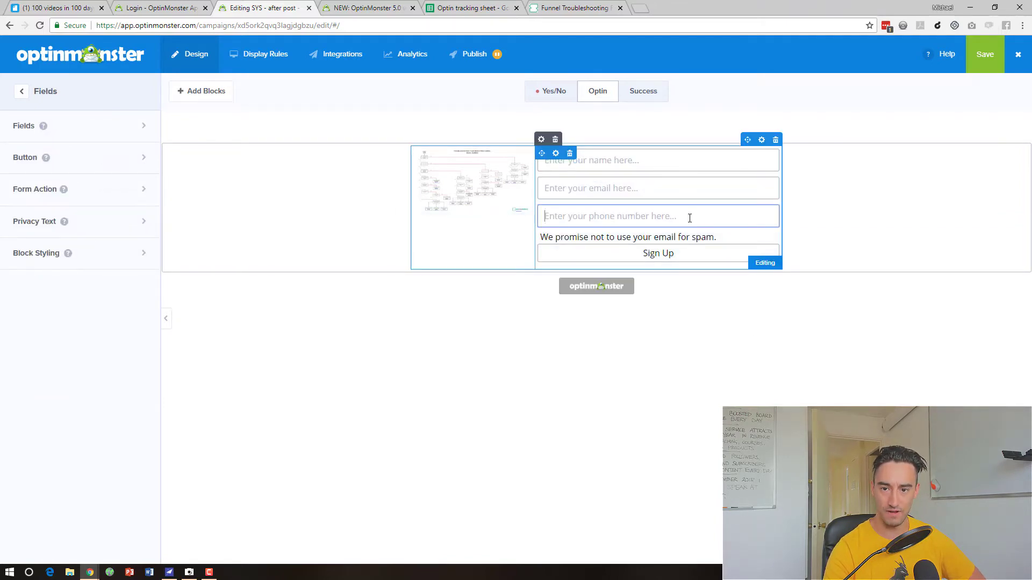
click(134, 137)
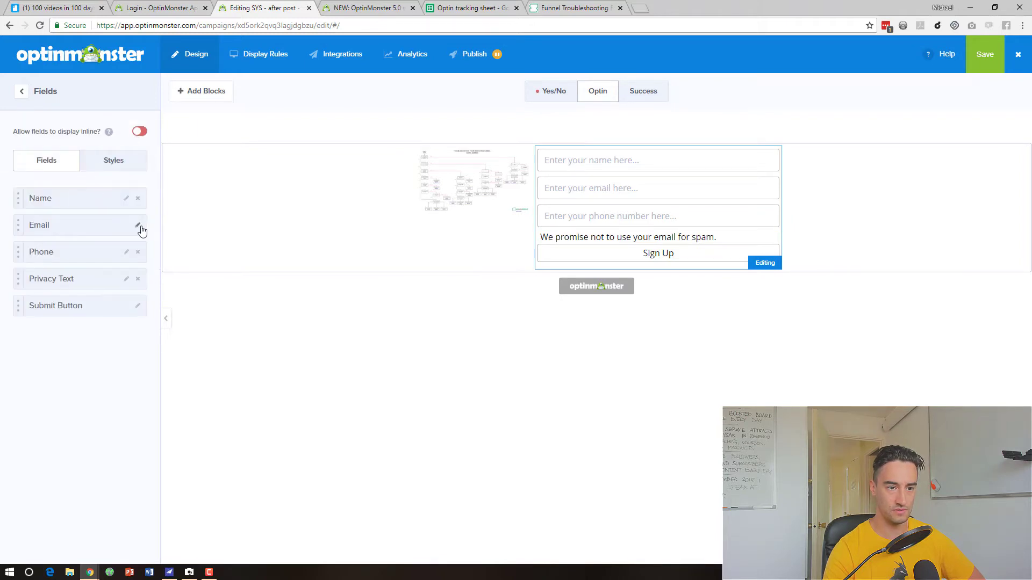
click(137, 252)
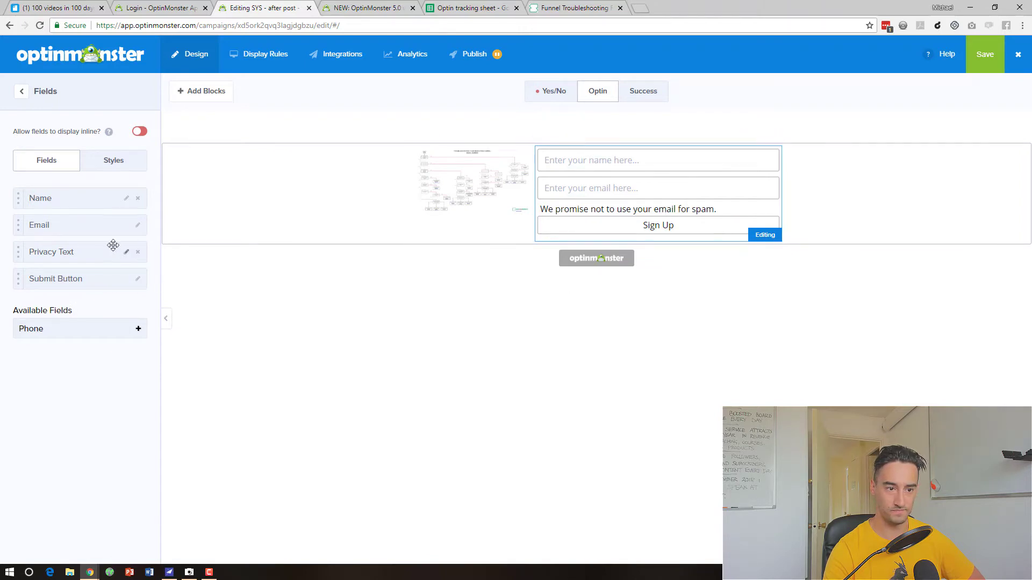
- Replace the privacy text with "We never send spam. You can unsubscribe at any time." and centre it
click(123, 259)
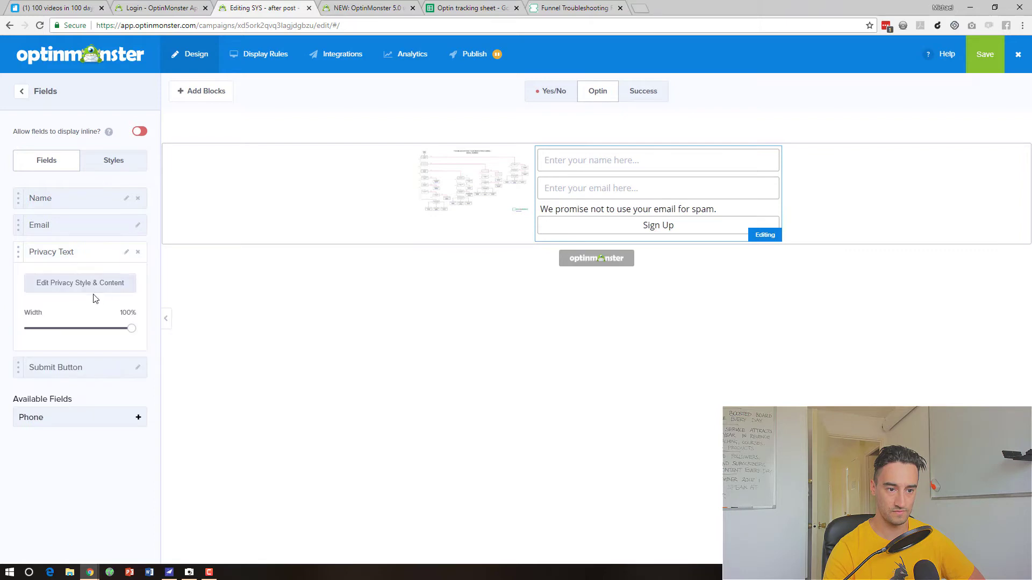
click(83, 285)
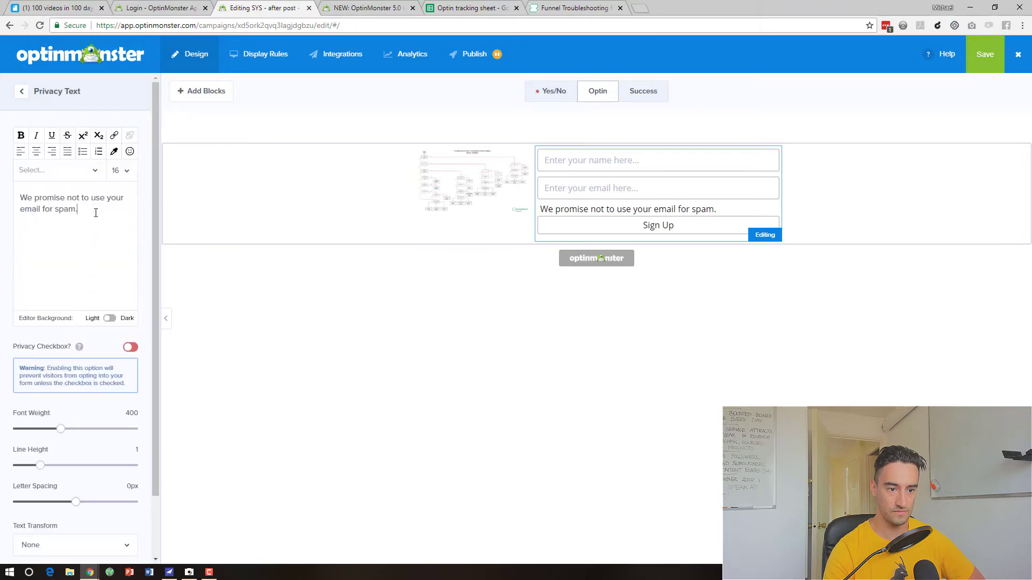
triple_click(89, 211)
text(We)
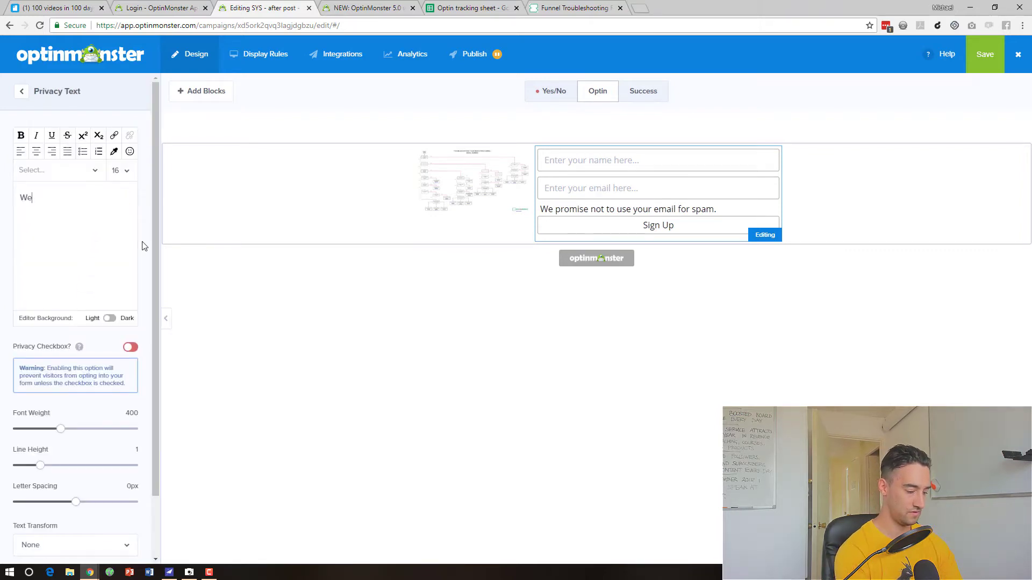
text( never send spam. Uou can)
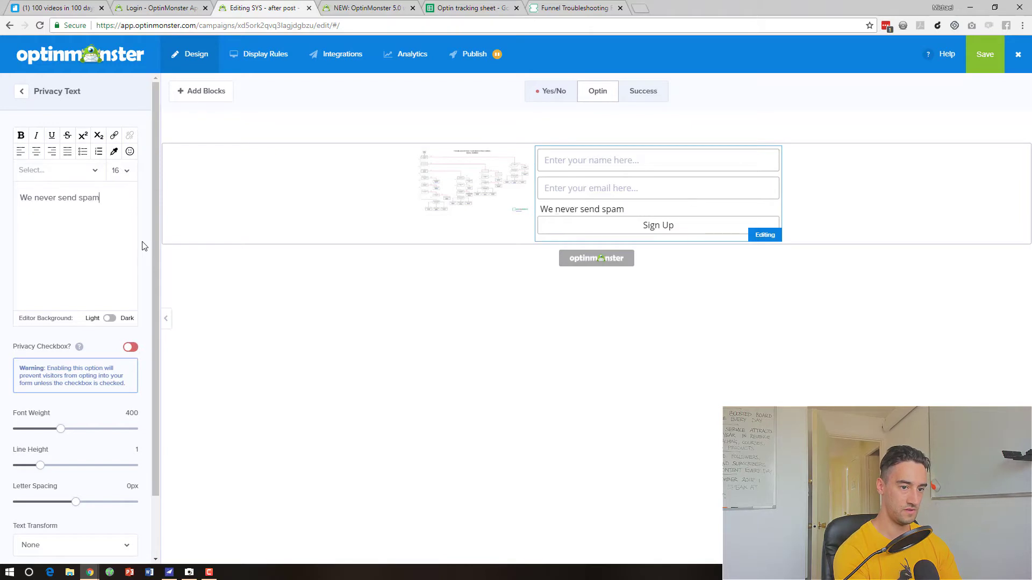
key(BackSpace)
key(BackSpace)
key(BackSpace)
key(BackSpace)
key(BackSpace)
key(BackSpace)
key(BackSpace)
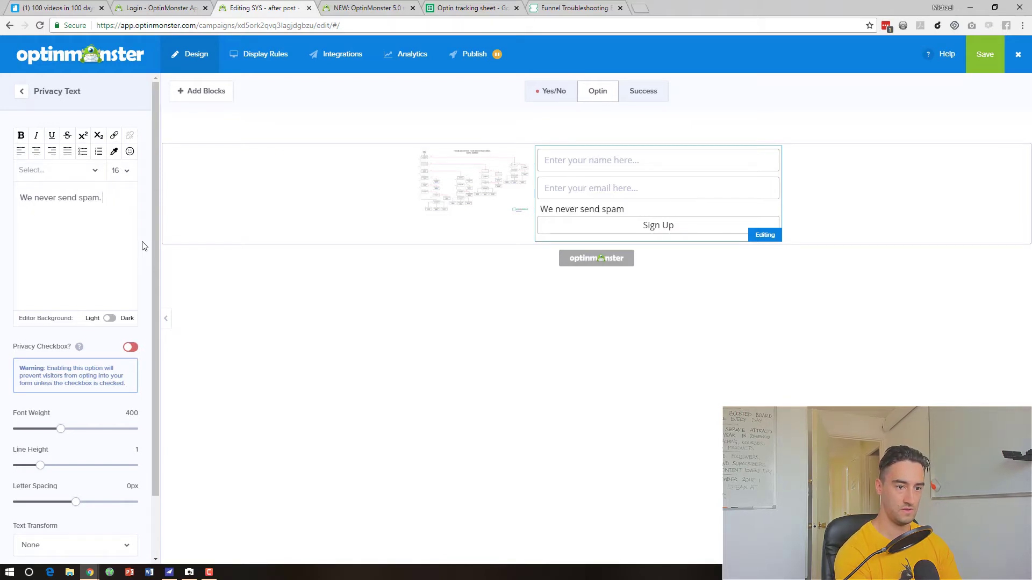
text(You)
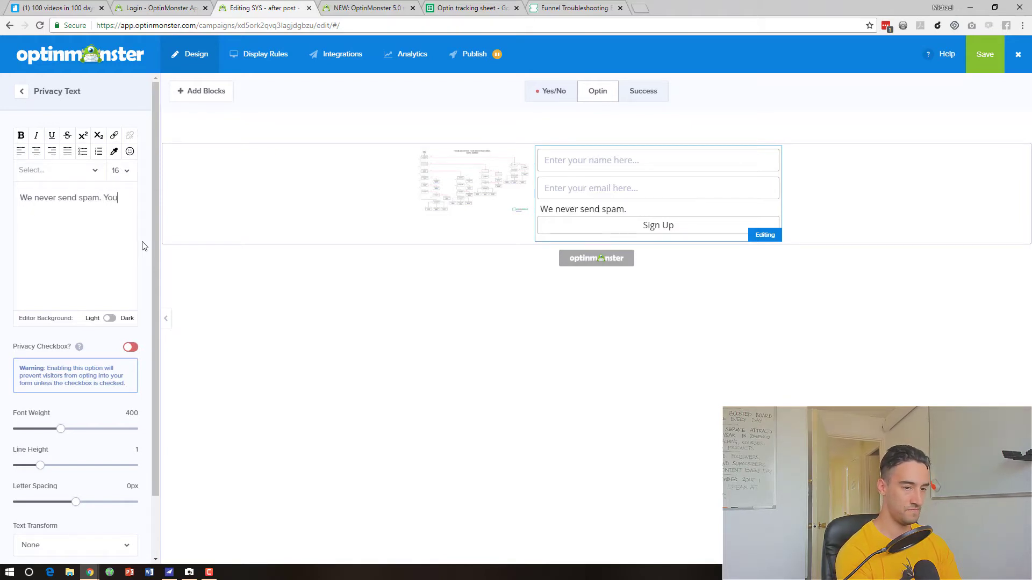
text( can unsubscr)
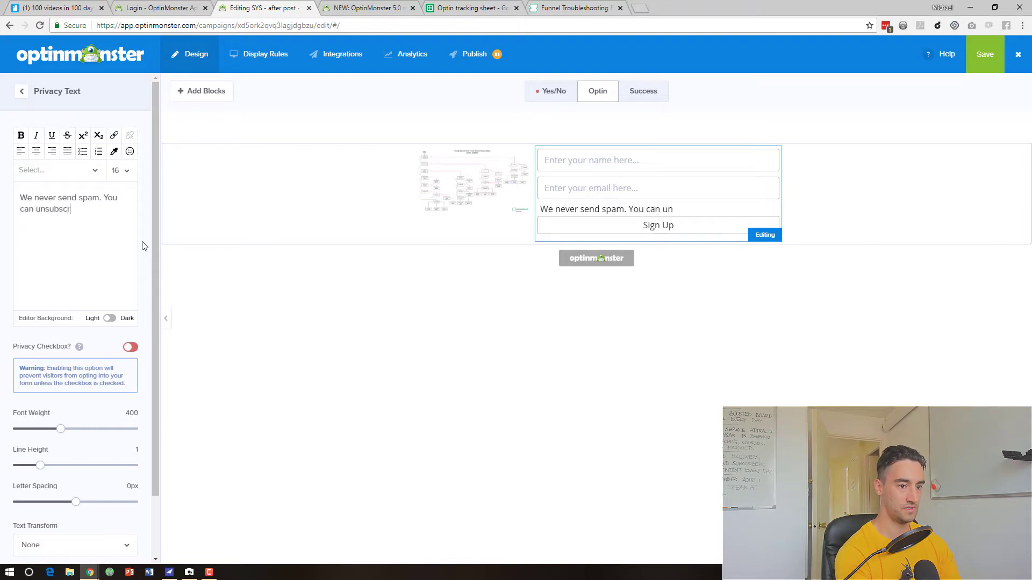
text(ibe at any time.)
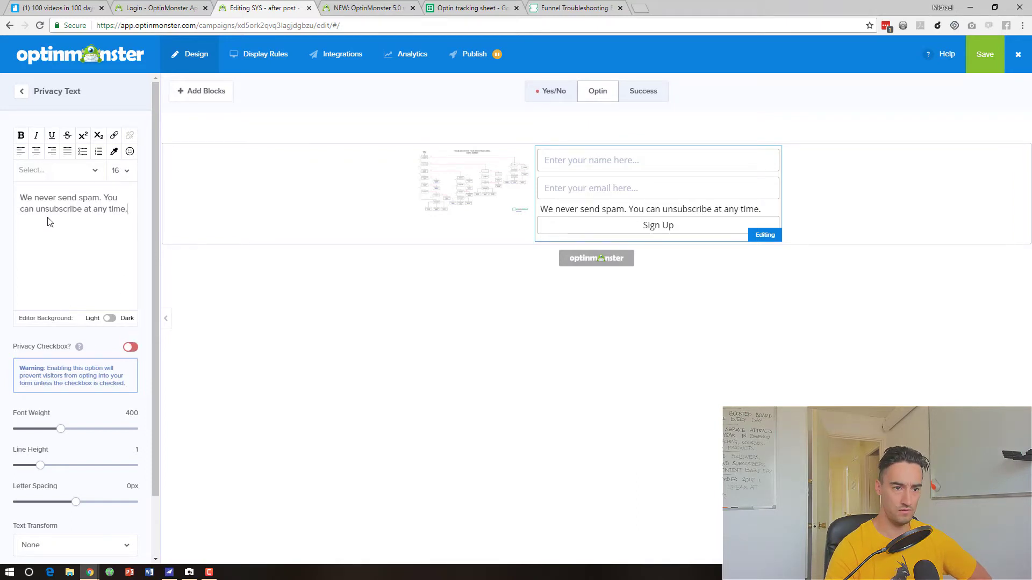
click(35, 154)
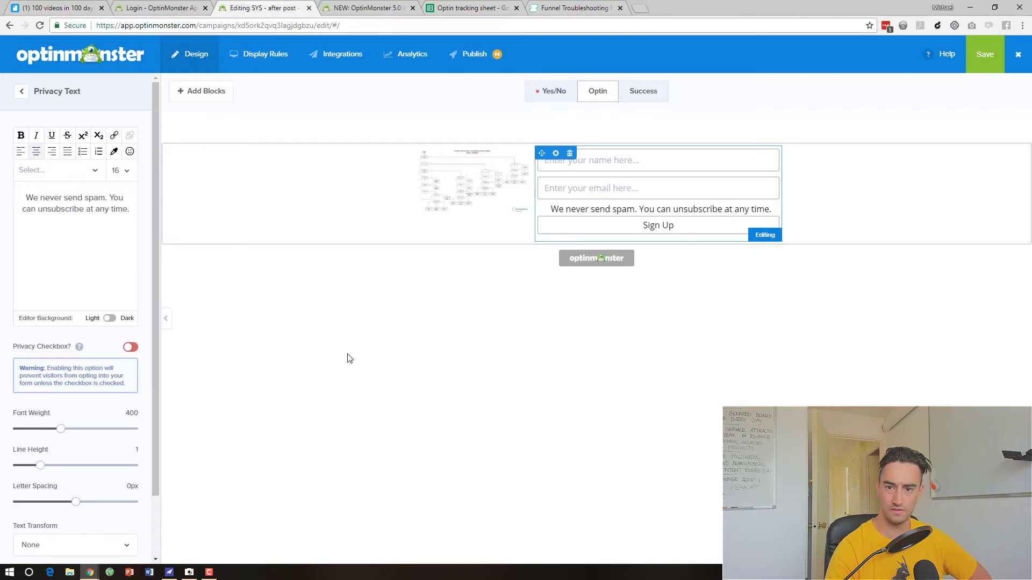
- Try to set the privacy text's font size to 12, and check its other text settings
click(83, 225)
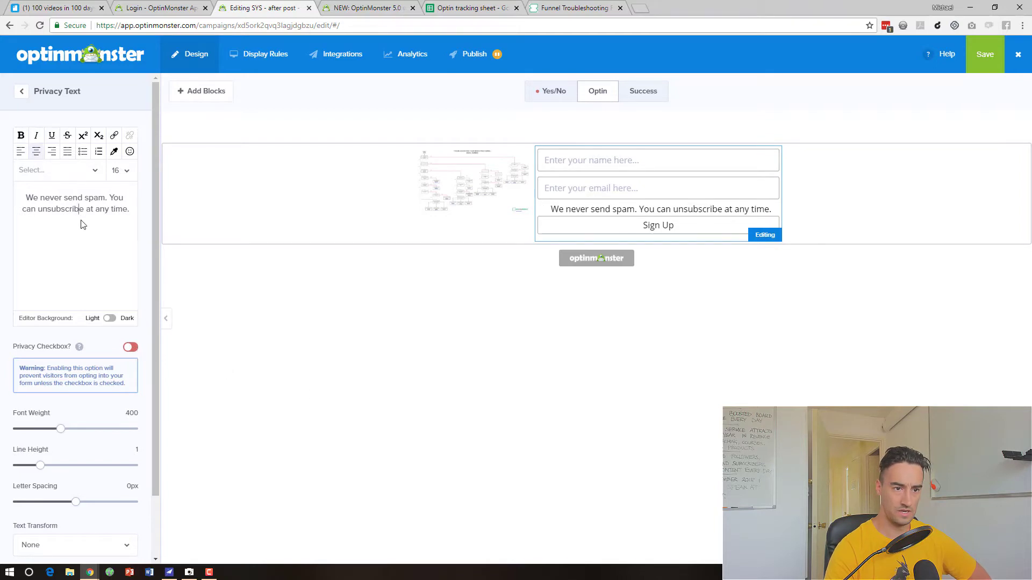
drag(134, 216, 18, 200)
click(114, 197)
click(118, 171)
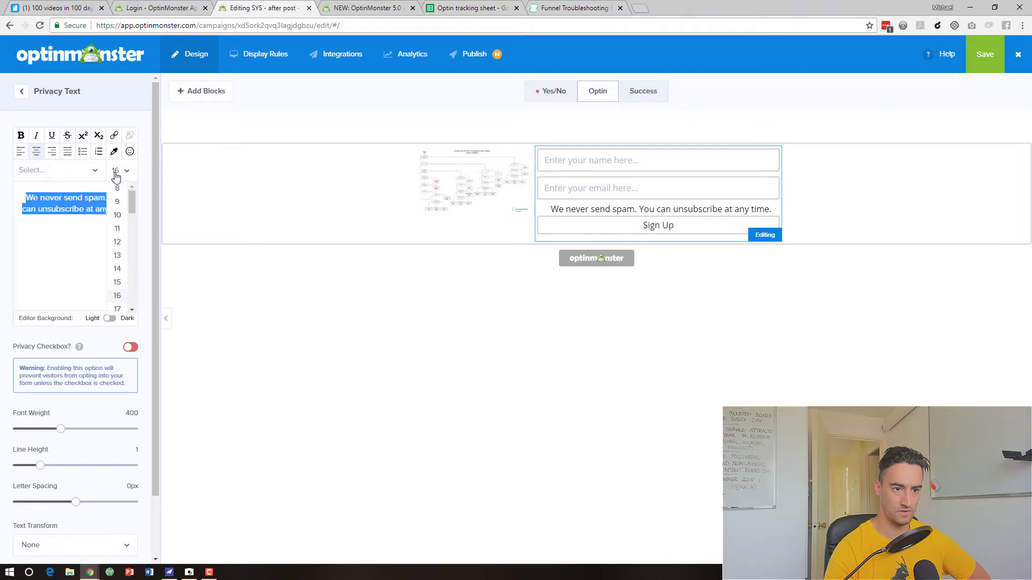
click(118, 242)
click(205, 264)
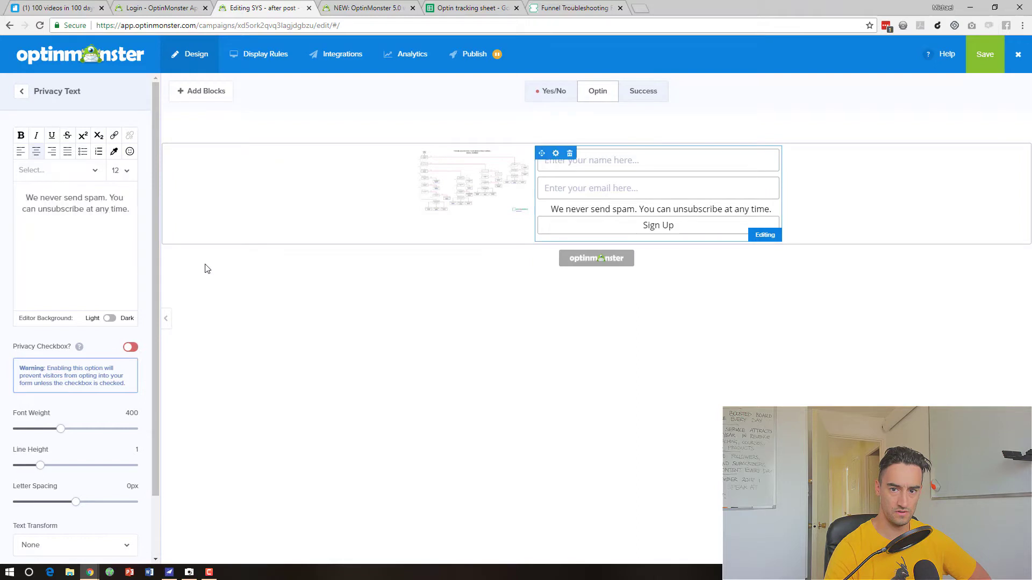
click(74, 209)
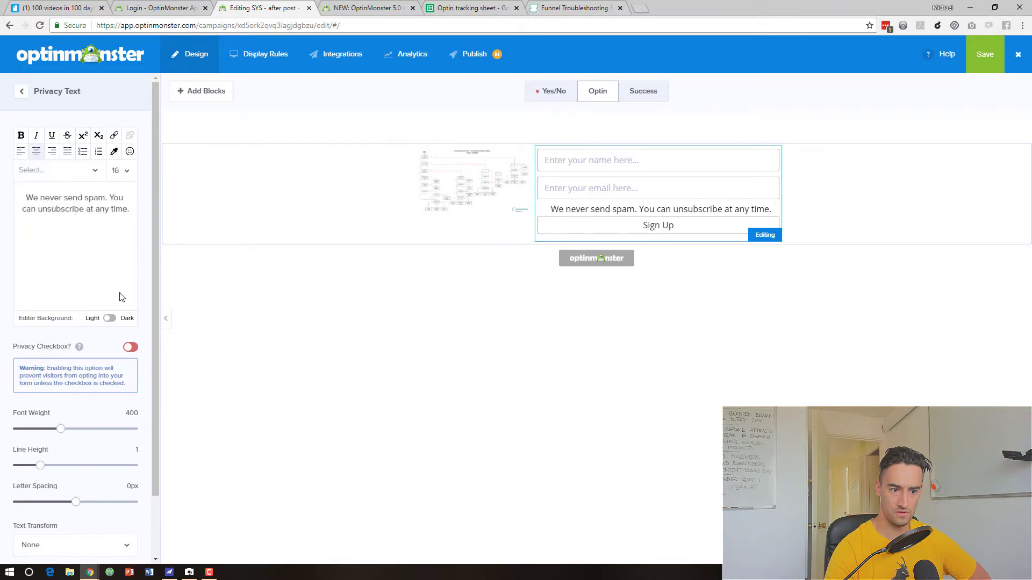
scroll(122, 297, down, 2)
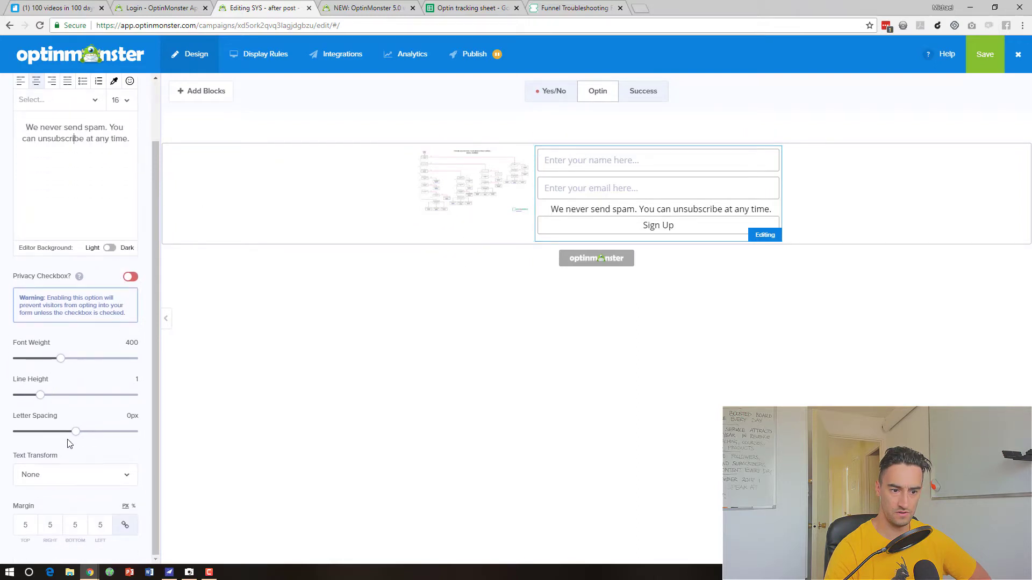
scroll(98, 451, up, 2)
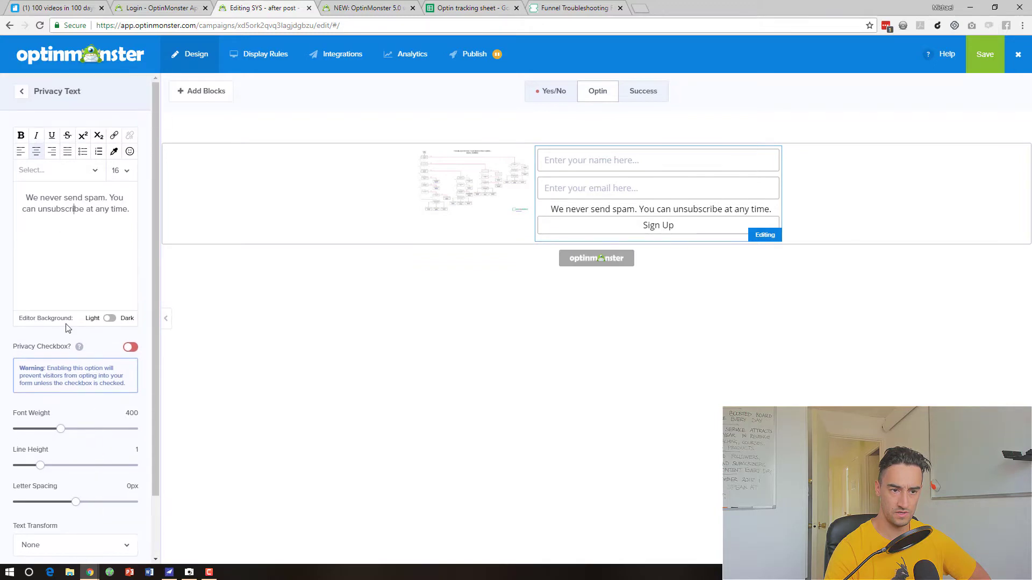
- Reopen the privacy text from the form's fields and set the whole text to font size 12
click(21, 91)
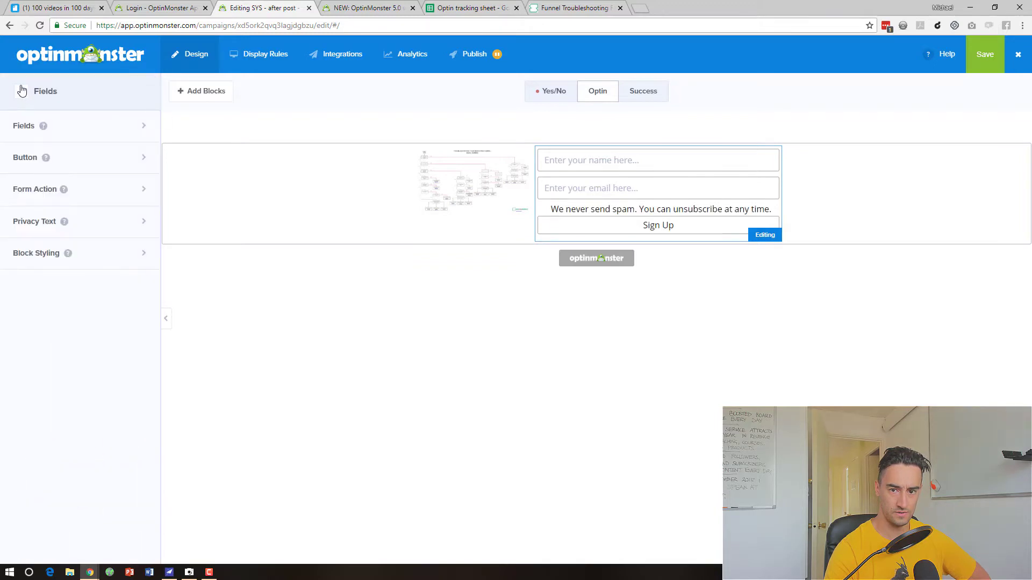
click(144, 130)
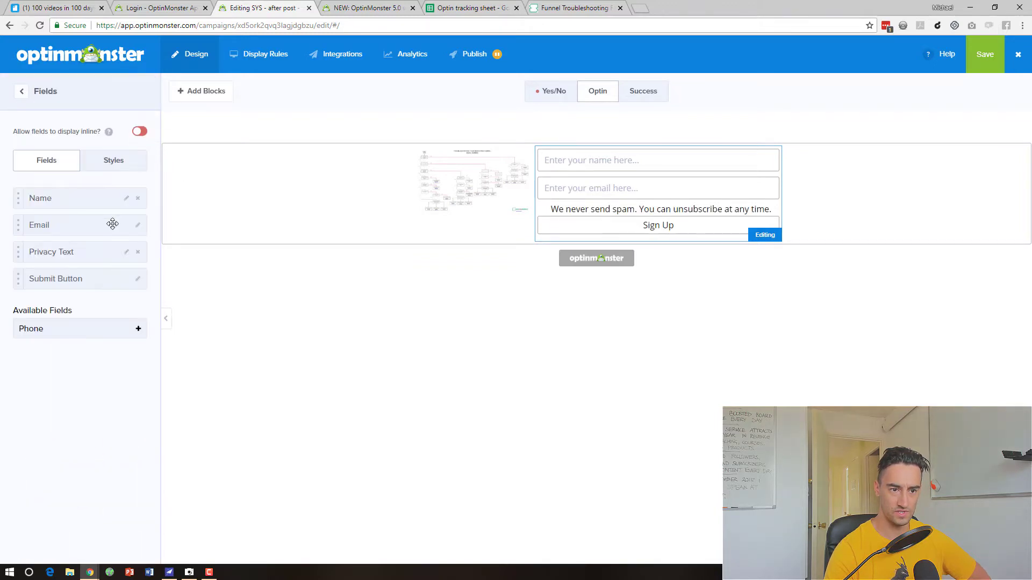
click(128, 254)
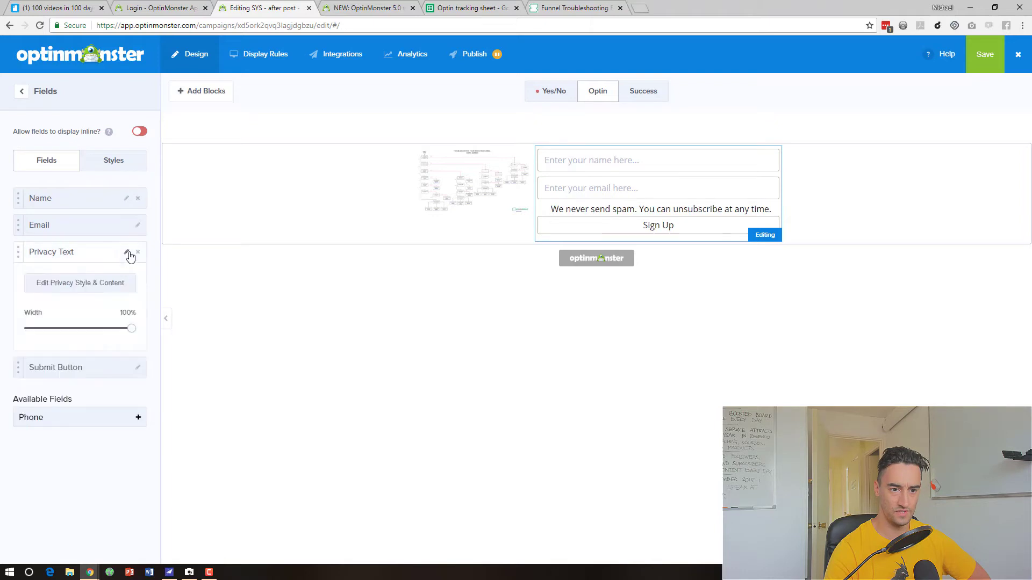
click(110, 290)
triple_click(105, 208)
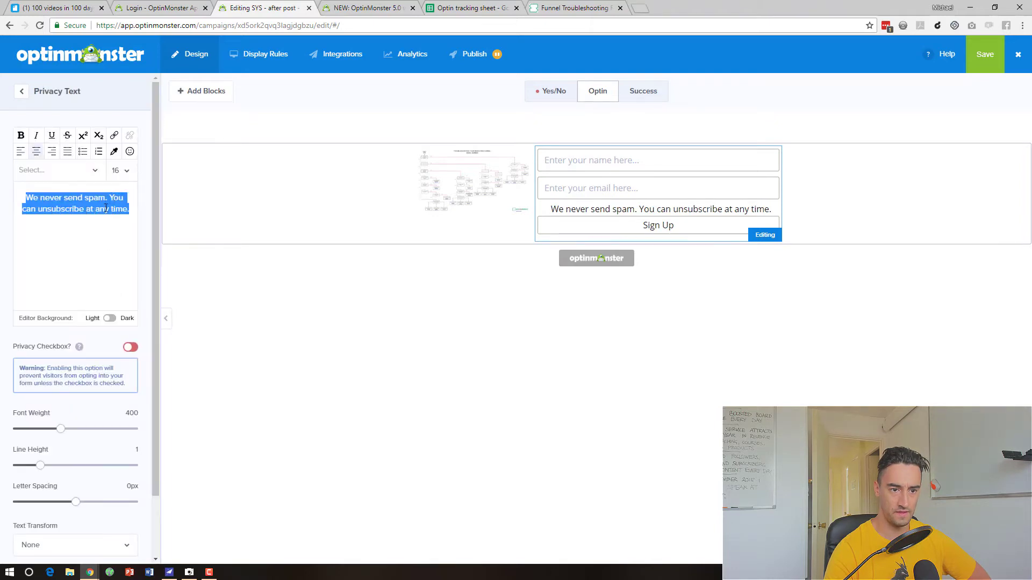
click(124, 170)
click(118, 242)
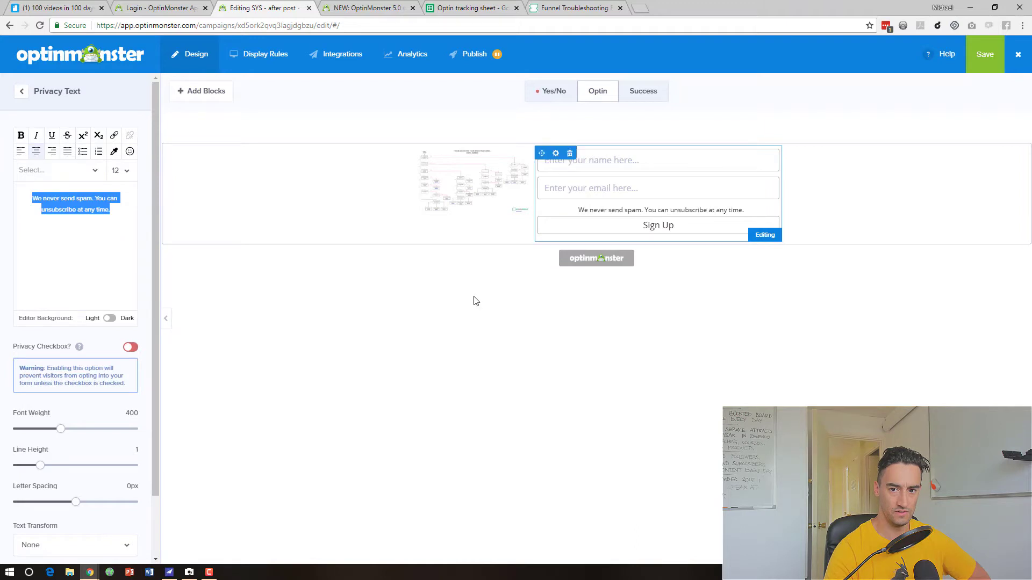
click(252, 340)
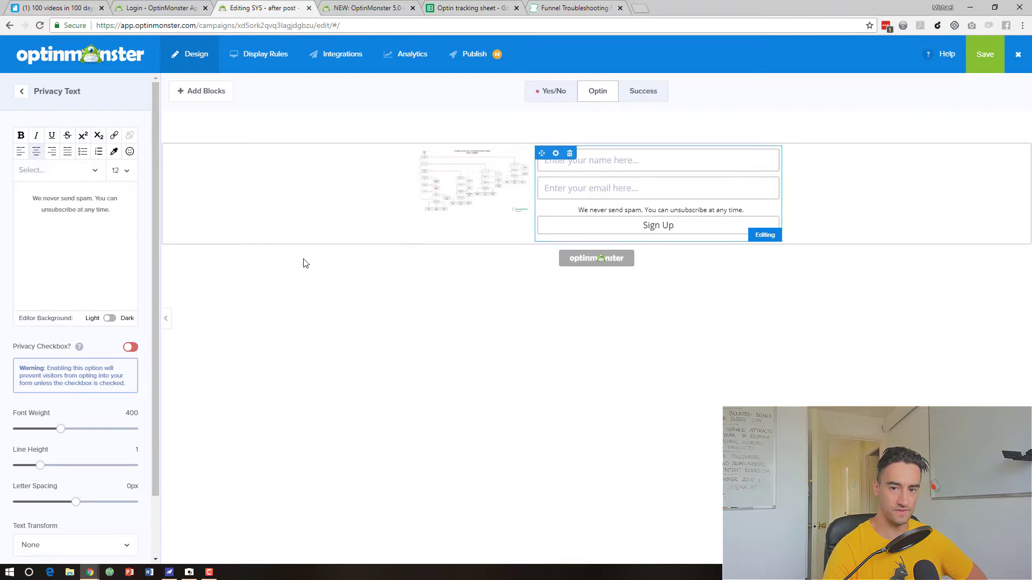
click(22, 91)
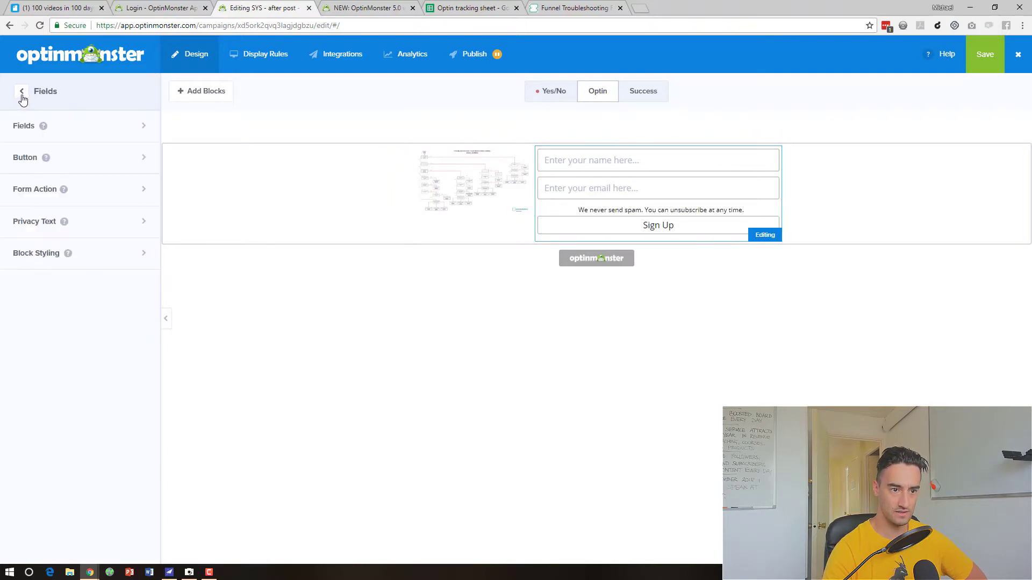
- Set the submit button's text to "DOWNLOAD"
click(85, 171)
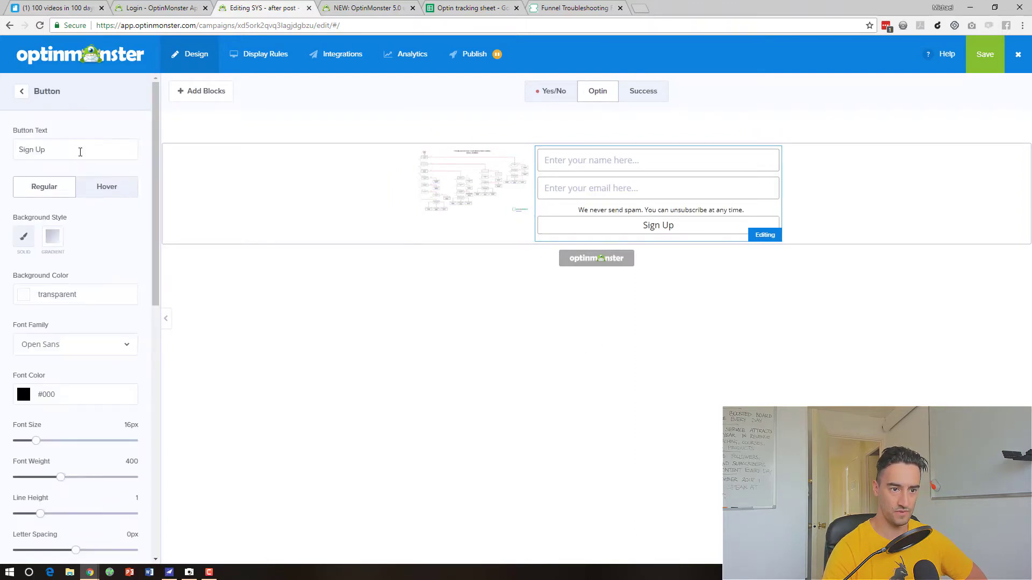
triple_click(80, 152)
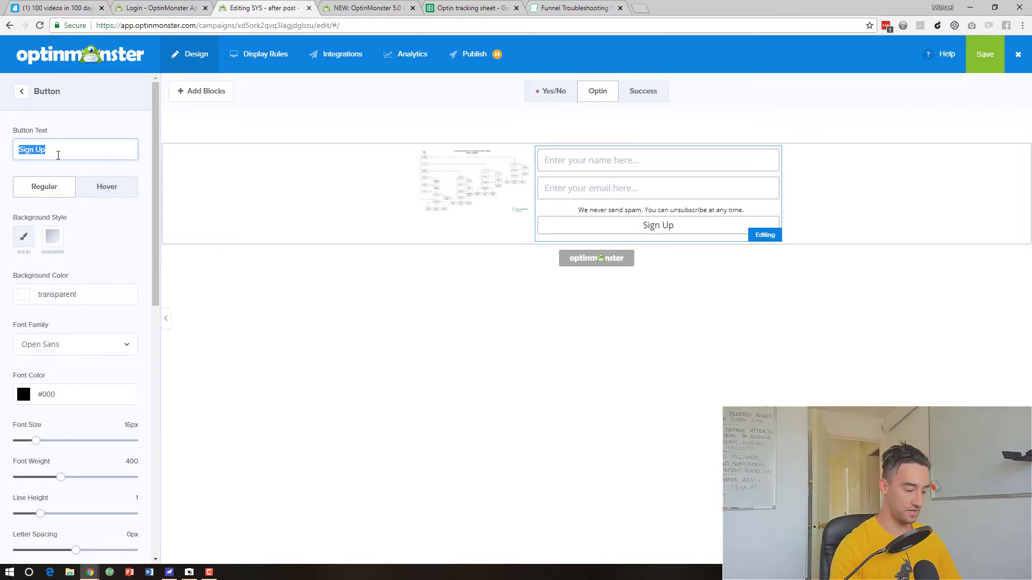
text(DOWN)
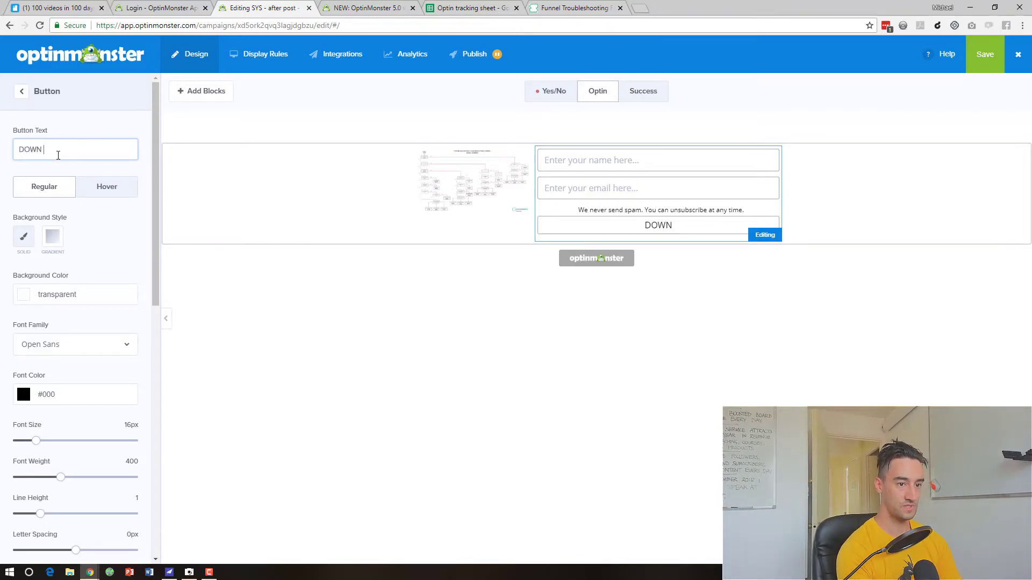
key(BackSpace)
text(LOAD)
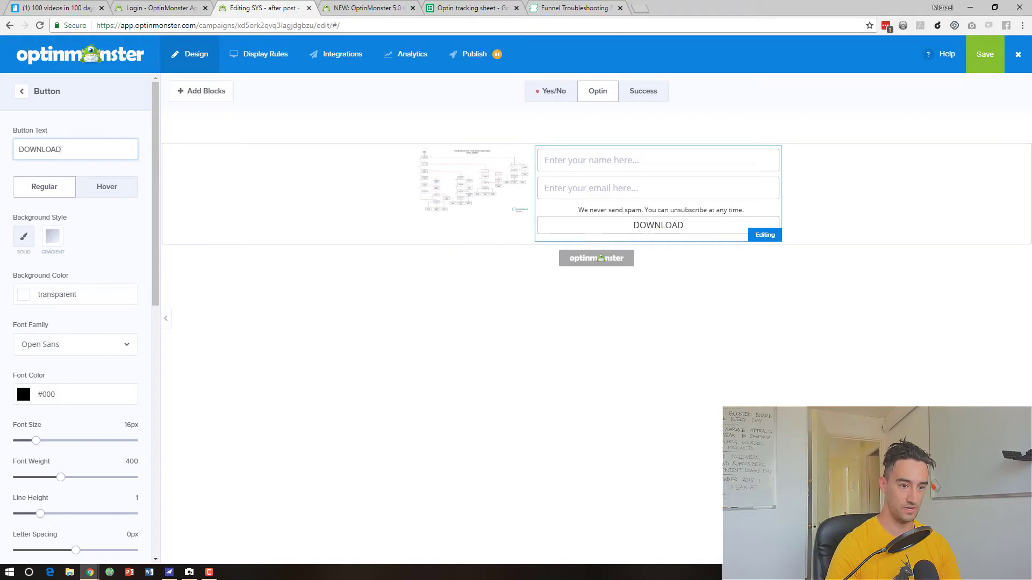
- Change the submit button's font family to Roboto
click(72, 342)
scroll(97, 392, down, 1)
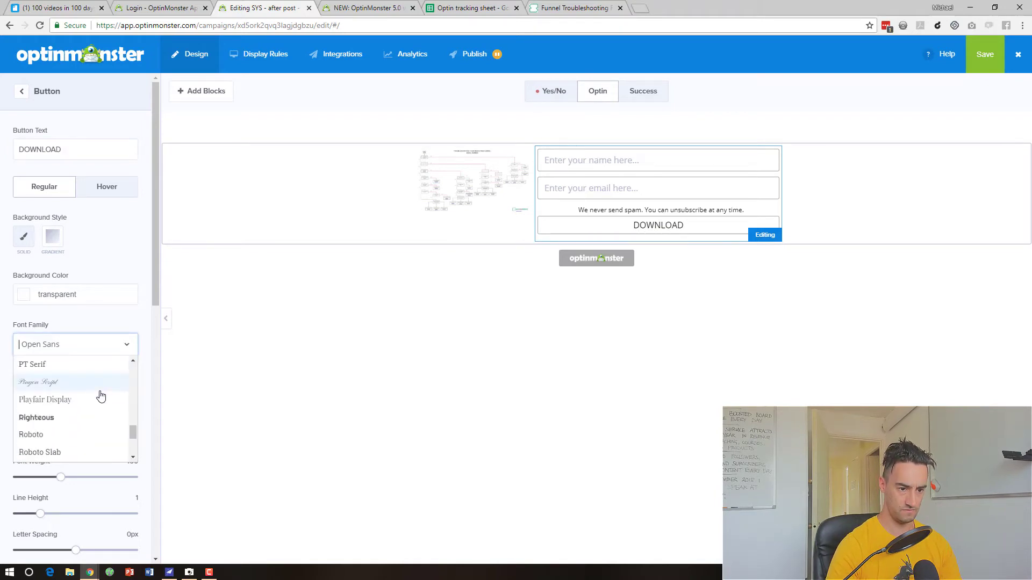
scroll(100, 396, down, 1)
click(86, 381)
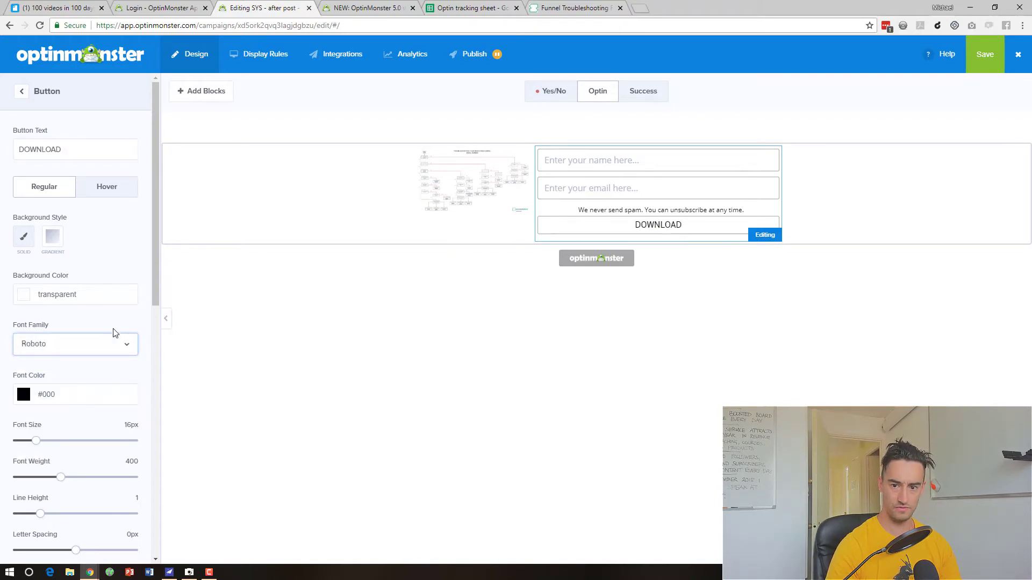
- Look over the submit button's hover, border, padding and margin styling, then return to the optin form's settings
click(90, 189)
click(54, 193)
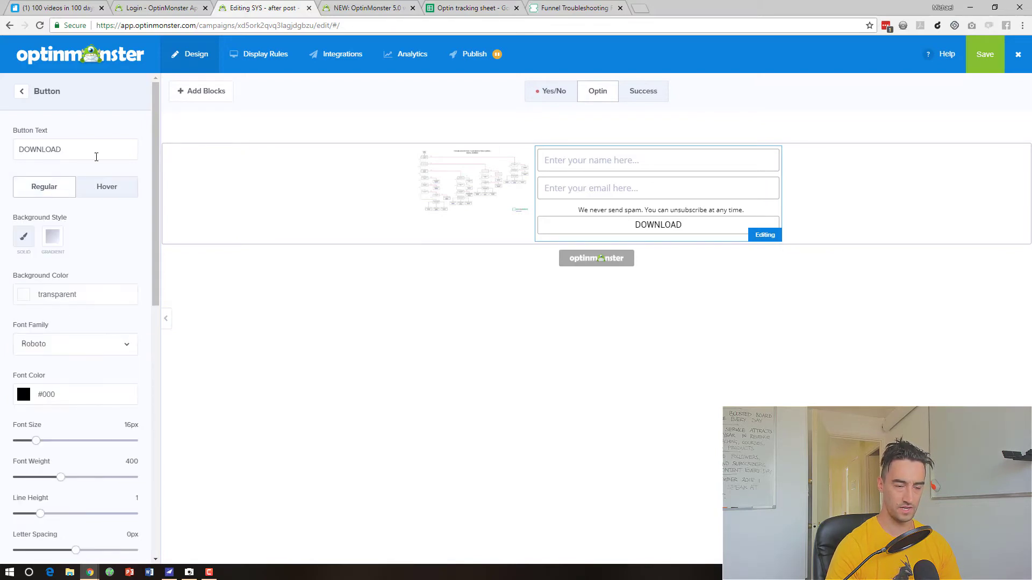
scroll(128, 284, down, 4)
scroll(92, 296, down, 6)
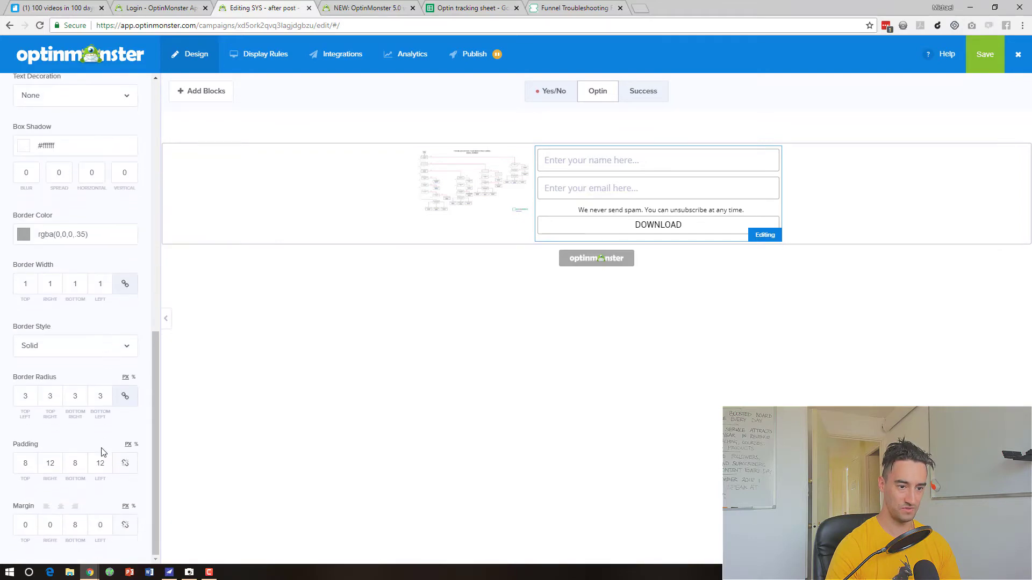
scroll(104, 452, up, 10)
click(21, 91)
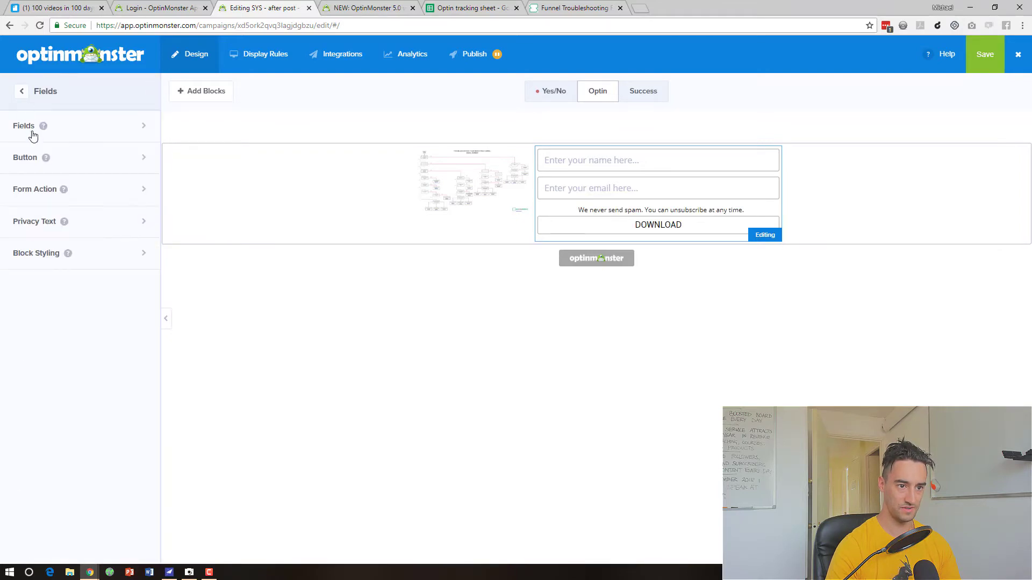
- Try the form success actions Redirect to a url and Close the campaign, then restore Go to a view
click(137, 192)
click(122, 158)
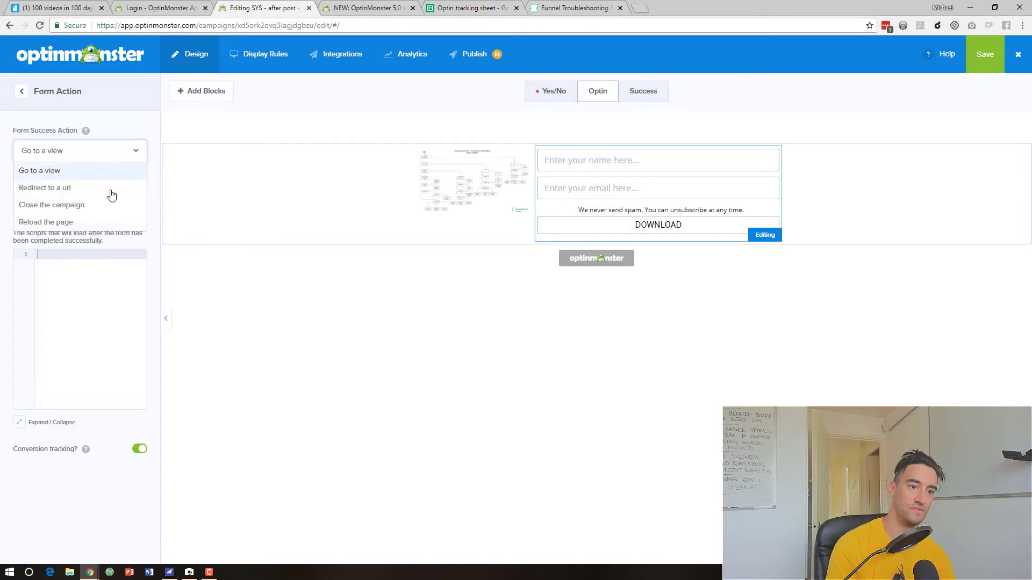
click(110, 189)
click(113, 156)
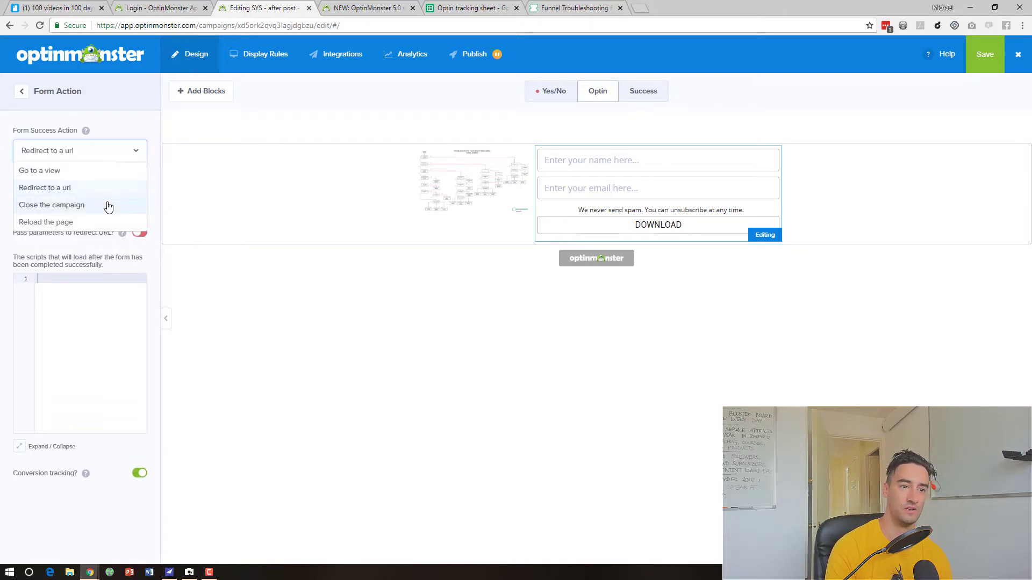
click(106, 204)
click(113, 156)
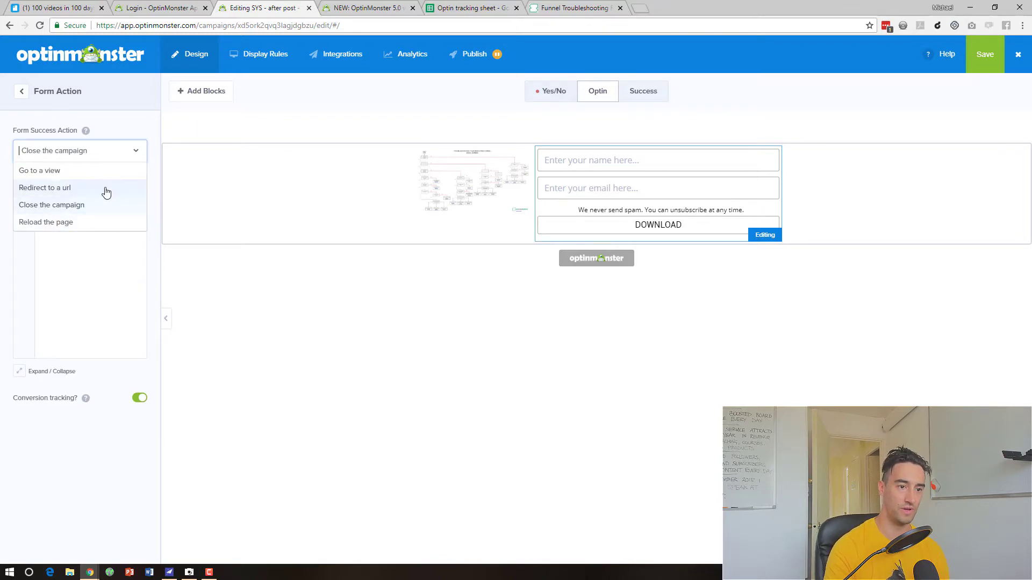
click(104, 188)
click(106, 156)
click(98, 172)
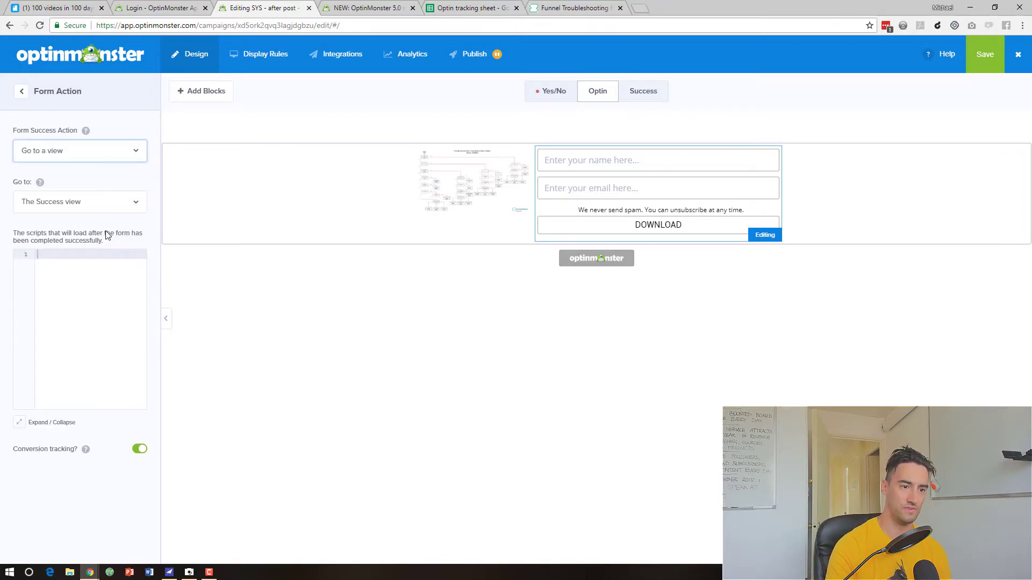
- Try the Yes/No view as the form's success destination, then restore the Success view
click(110, 194)
click(111, 191)
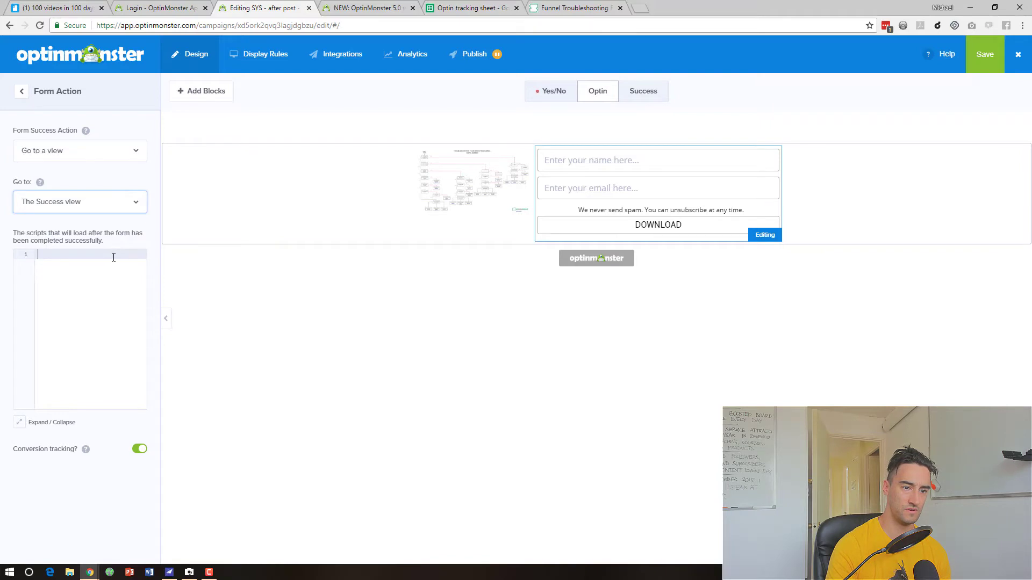
click(106, 207)
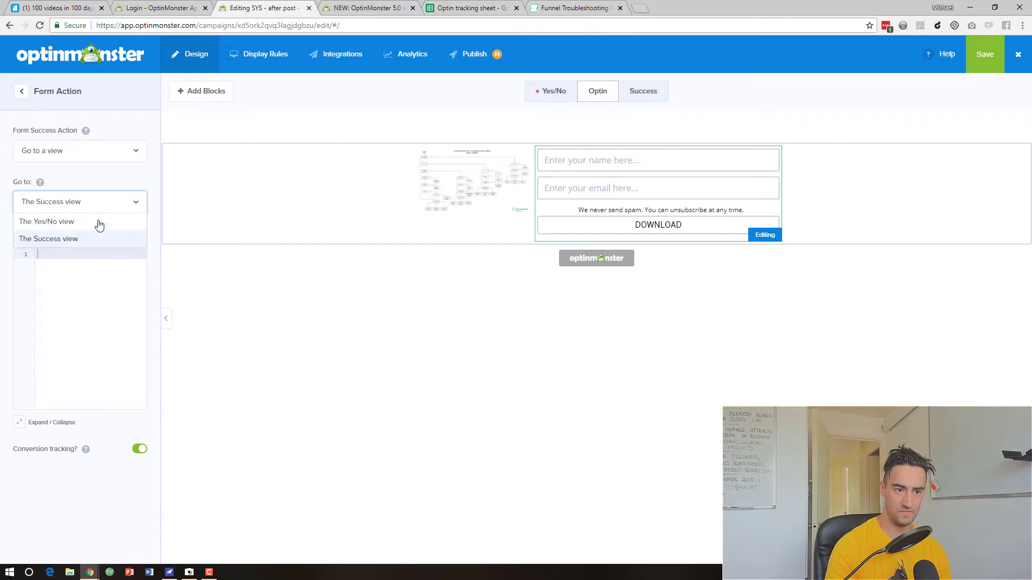
click(97, 223)
click(95, 207)
click(80, 239)
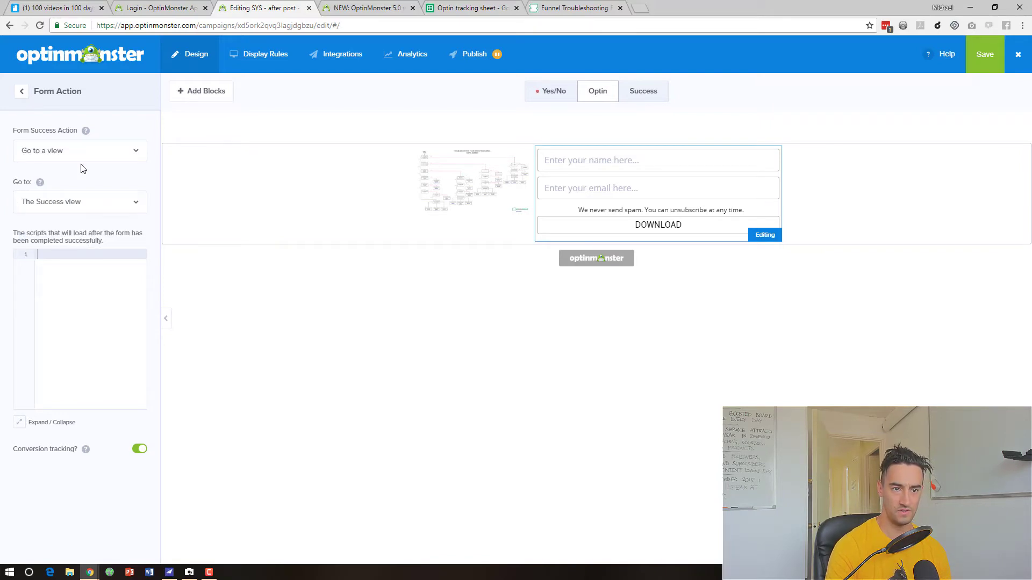
- Check the campaign's Success view, then return to the Optin view and look at its block categories
click(642, 97)
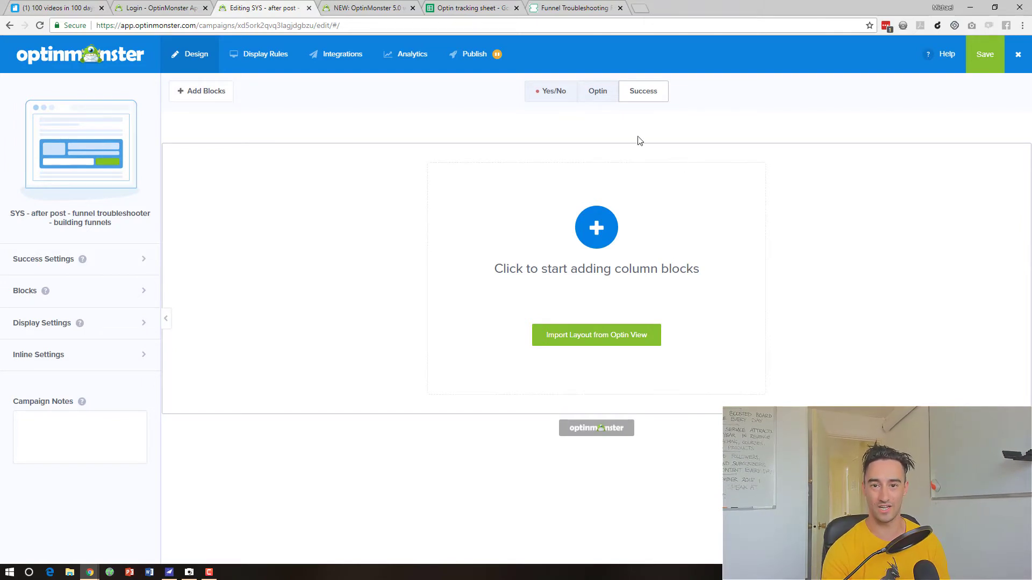
click(609, 91)
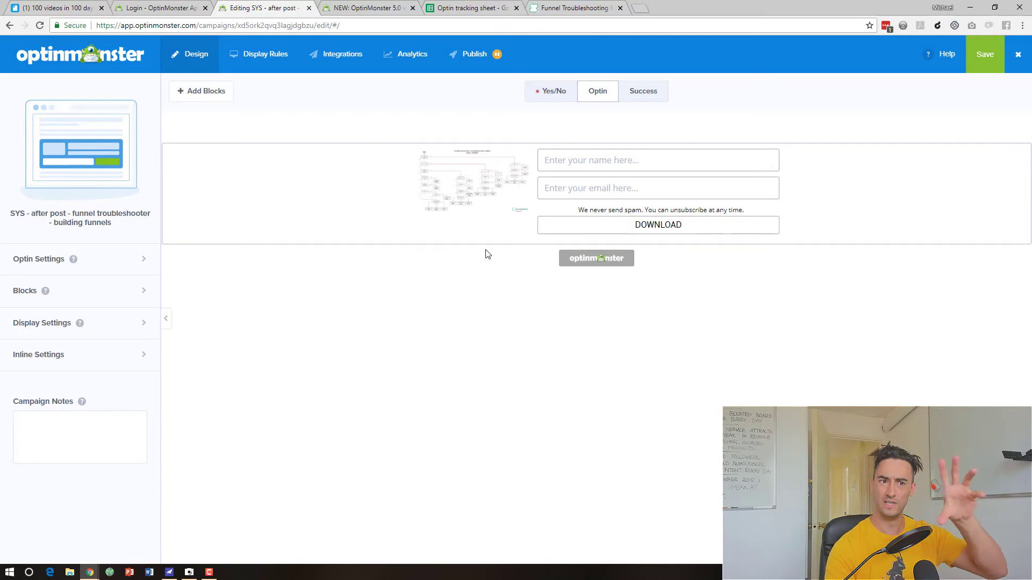
click(104, 291)
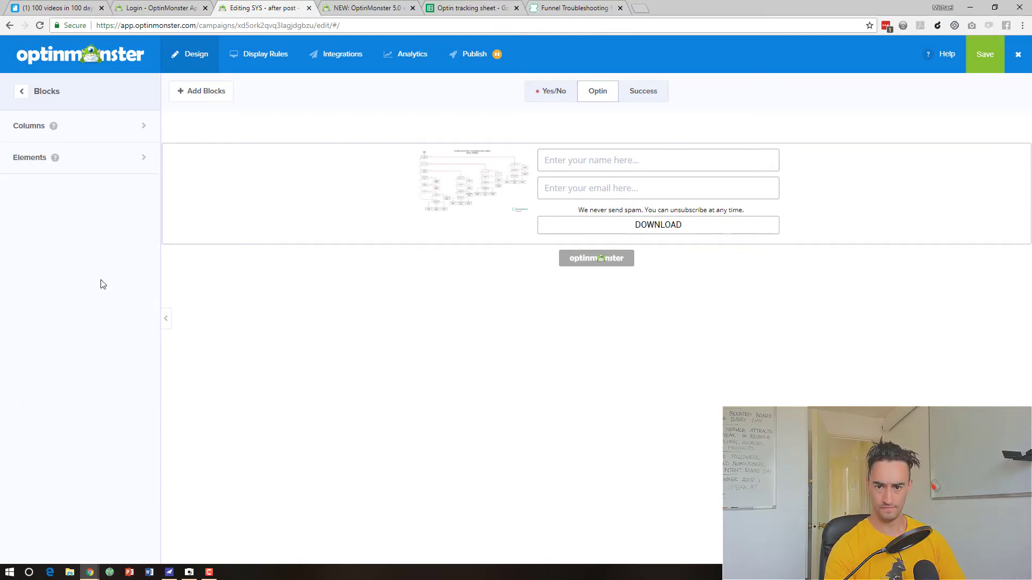
click(30, 106)
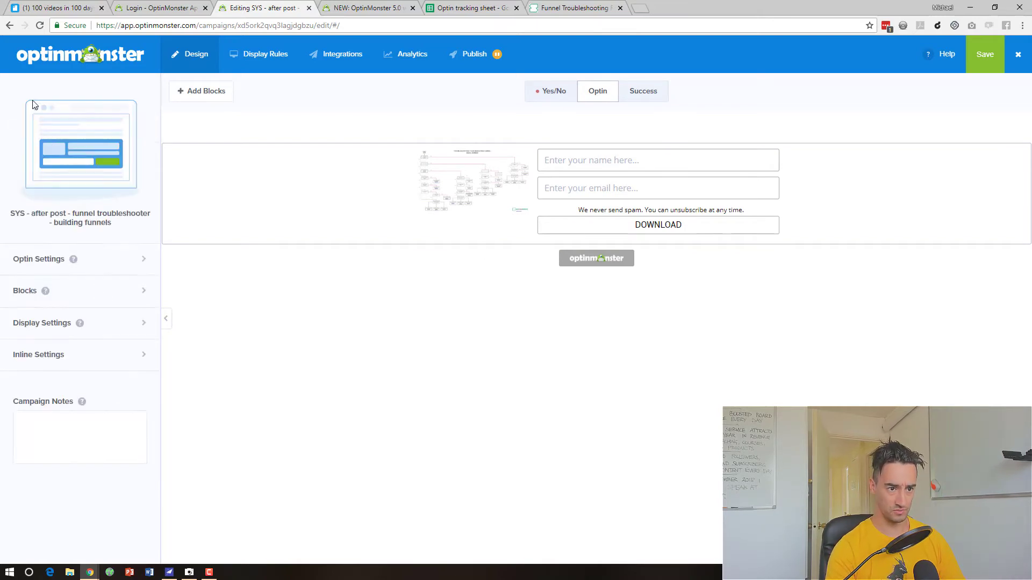
- Open the styling settings of the optin form's DOWNLOAD button and choose the Solid background style
click(588, 231)
click(138, 158)
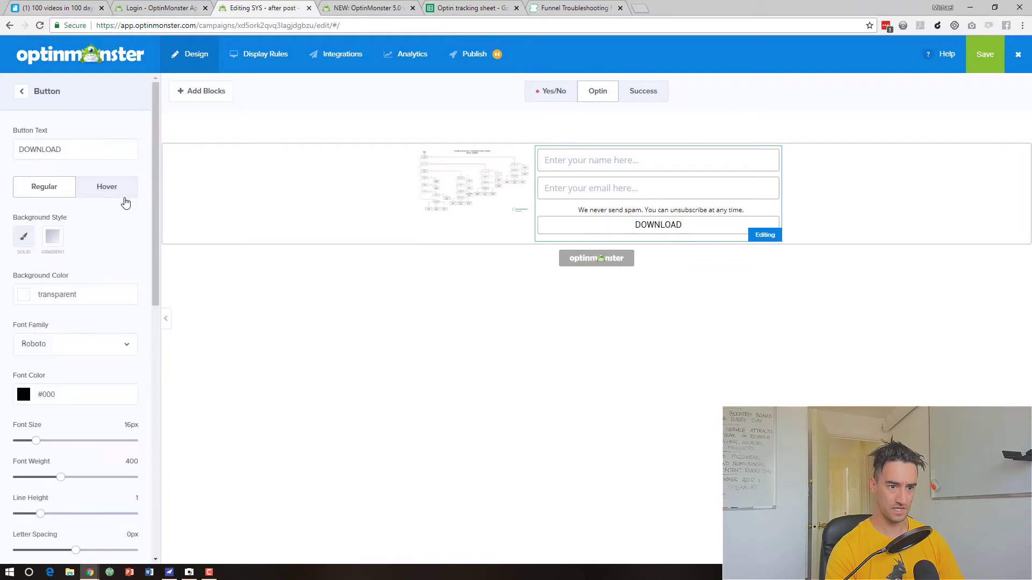
click(52, 236)
click(23, 237)
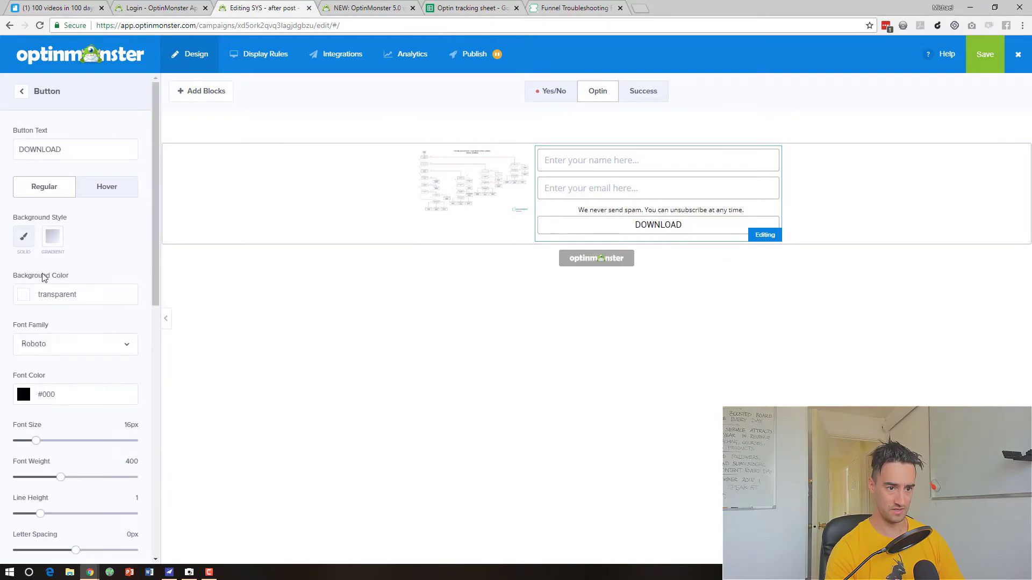
click(67, 296)
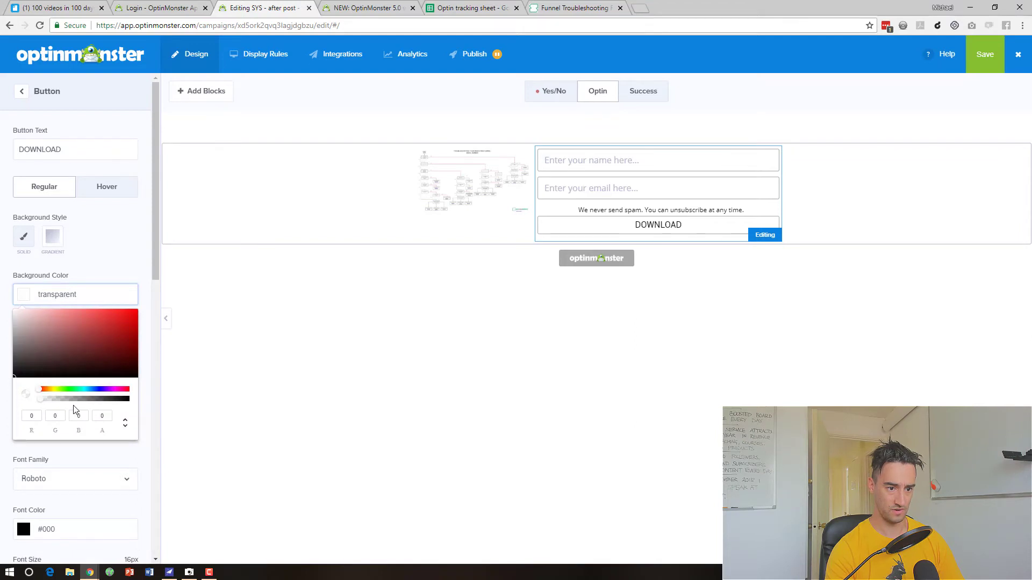
double_click(123, 430)
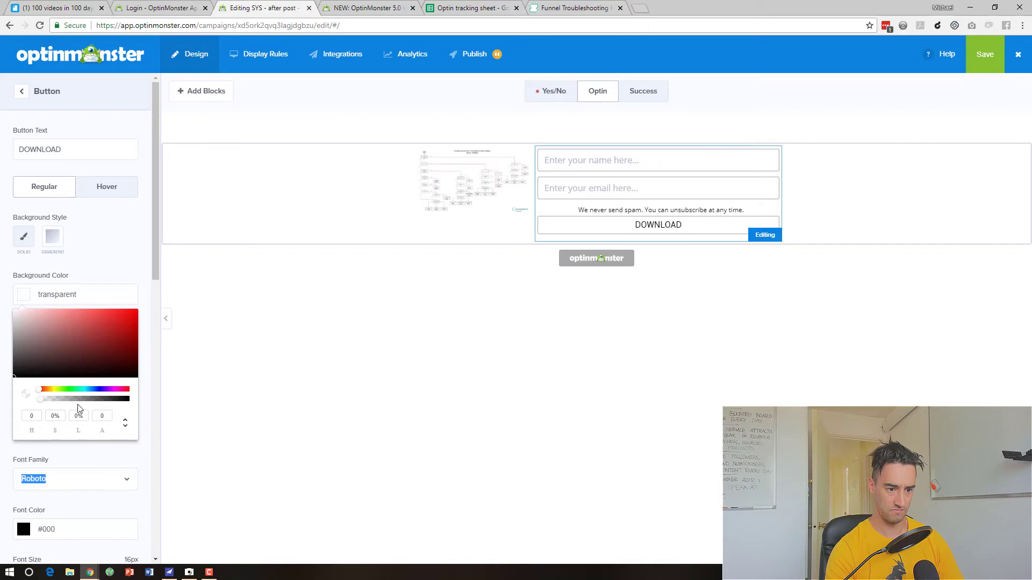
click(32, 394)
click(72, 350)
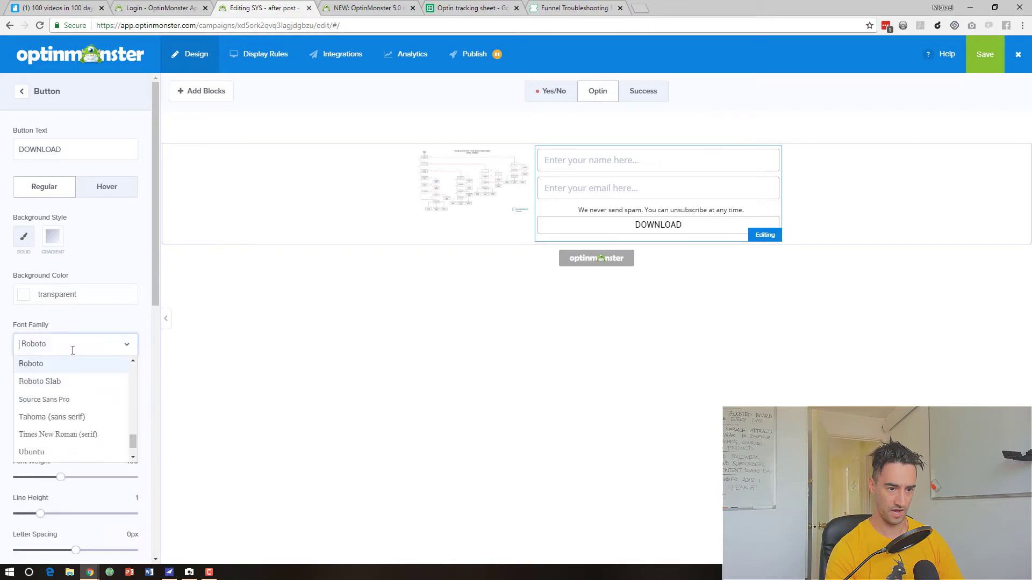
click(79, 295)
click(103, 251)
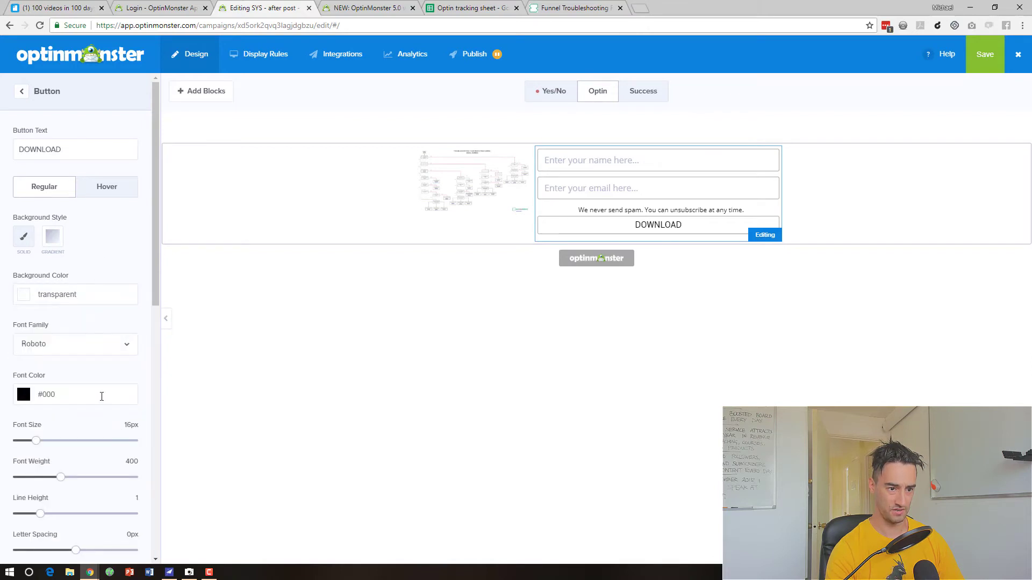
click(43, 295)
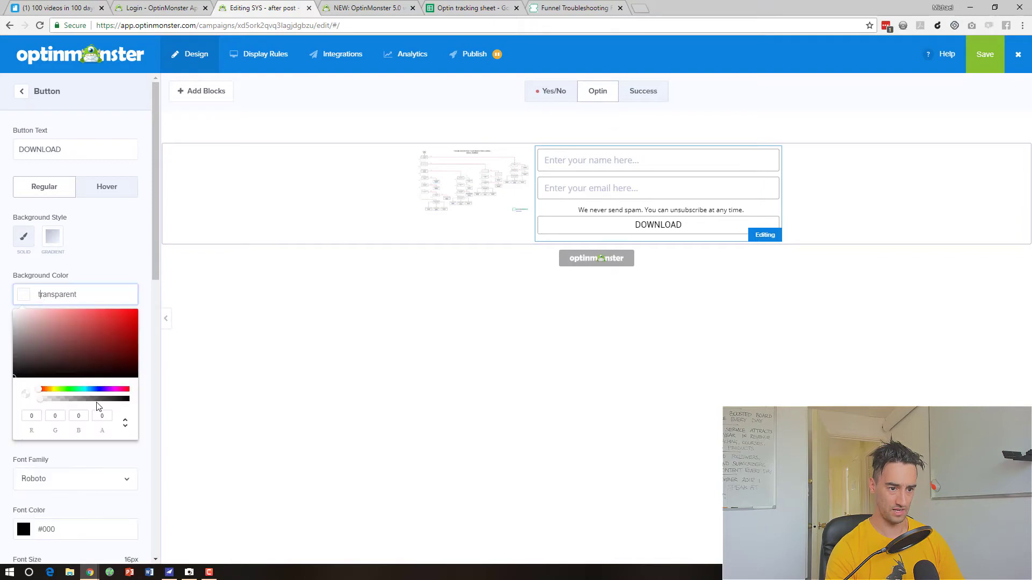
click(136, 432)
- Set the DOWNLOAD button's background color to the hex value #04A777
click(68, 290)
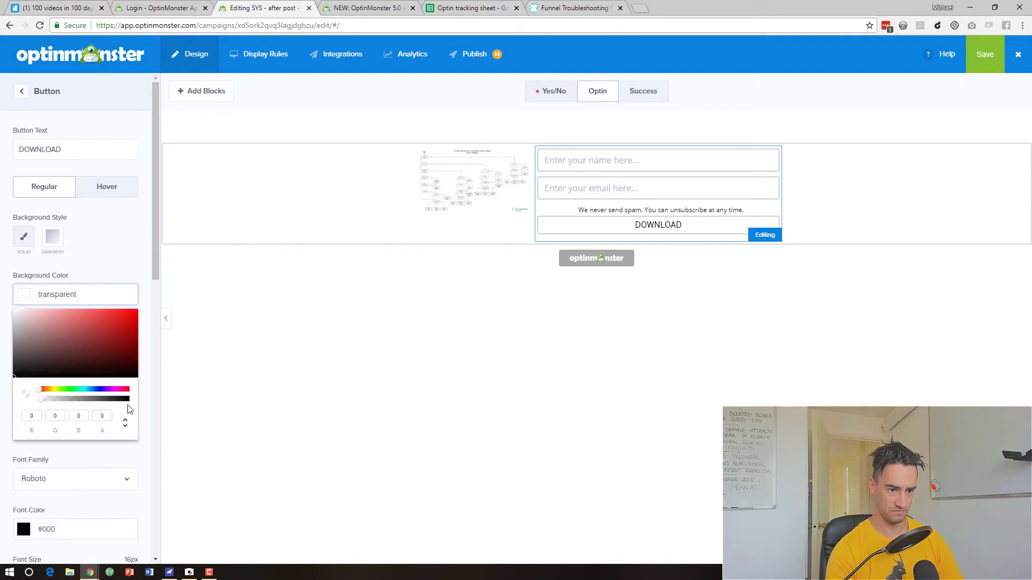
click(56, 389)
click(100, 321)
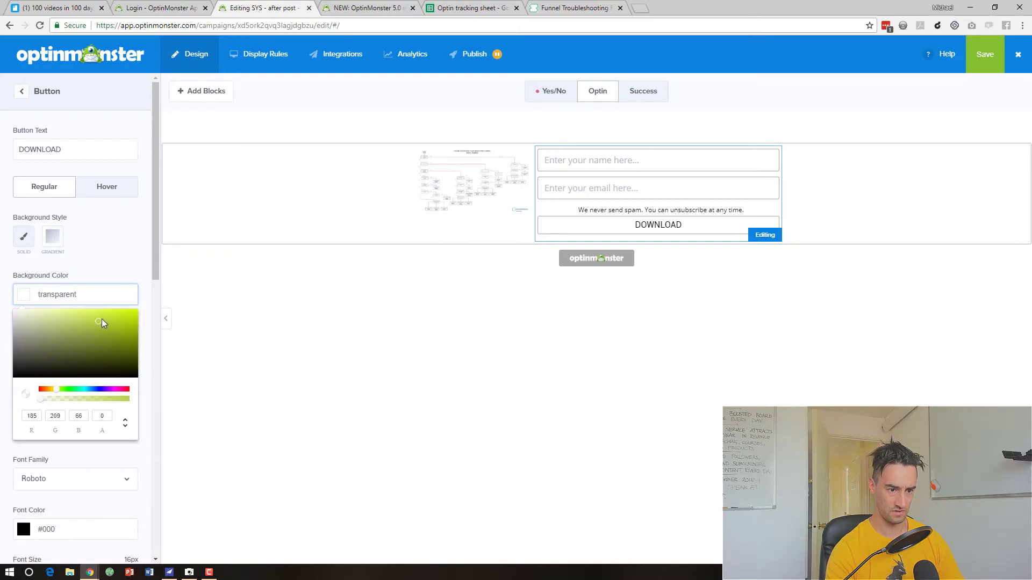
drag(101, 318, 123, 318)
click(125, 426)
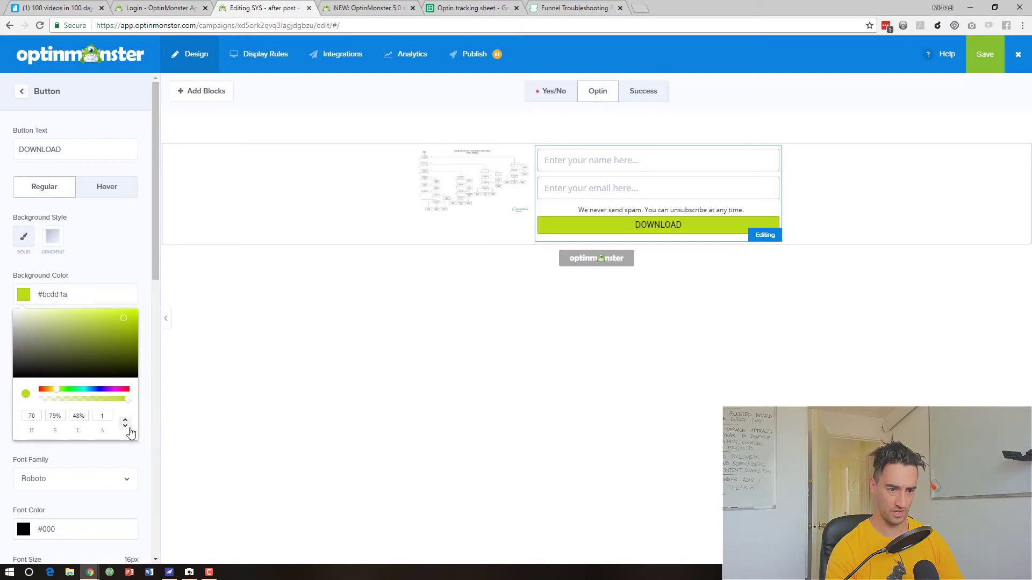
click(129, 429)
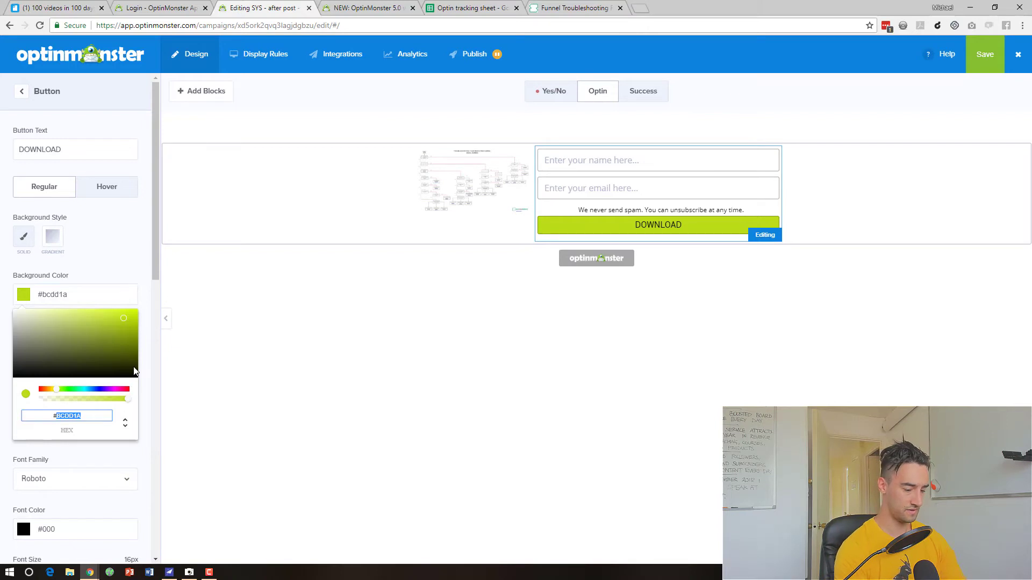
text(04A777)
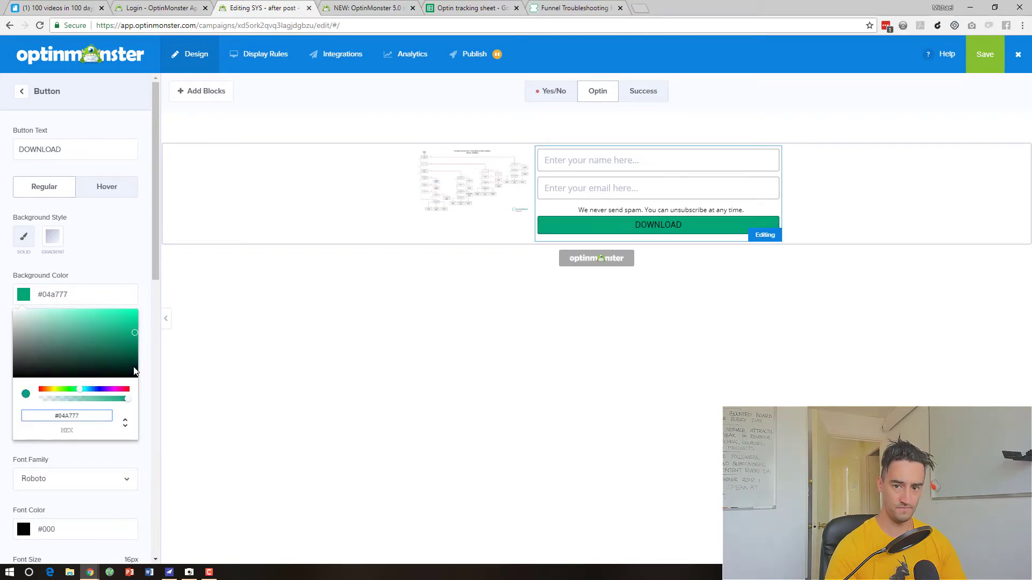
click(116, 266)
- Set the DOWNLOAD button's font color to white, #ffffff
click(51, 394)
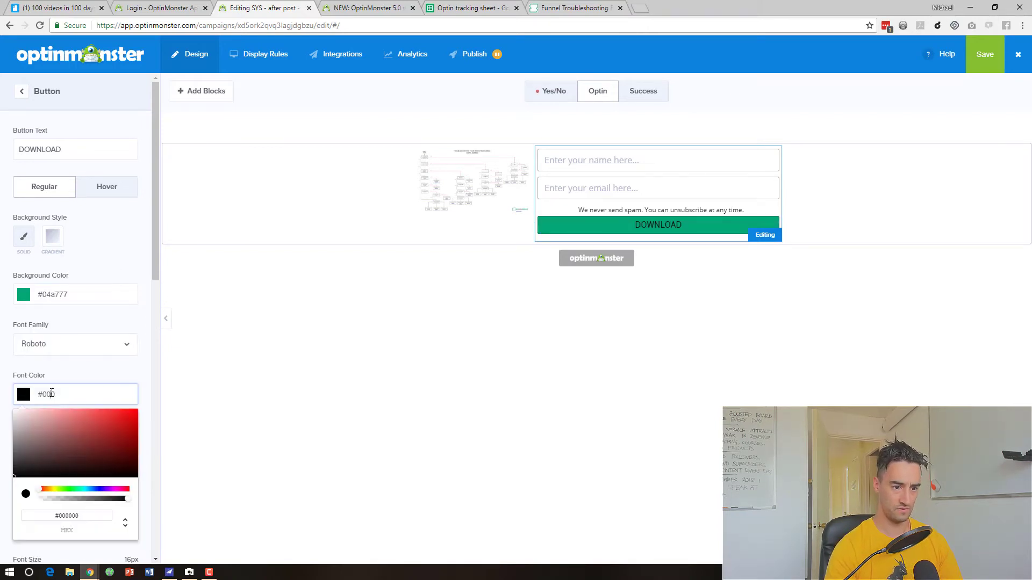
click(59, 515)
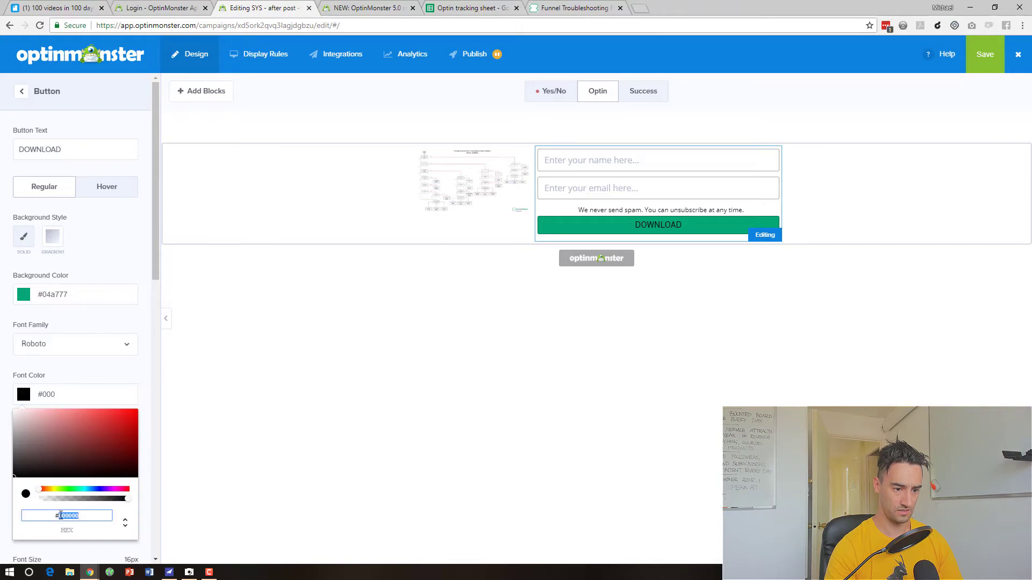
text(ffffff)
click(69, 371)
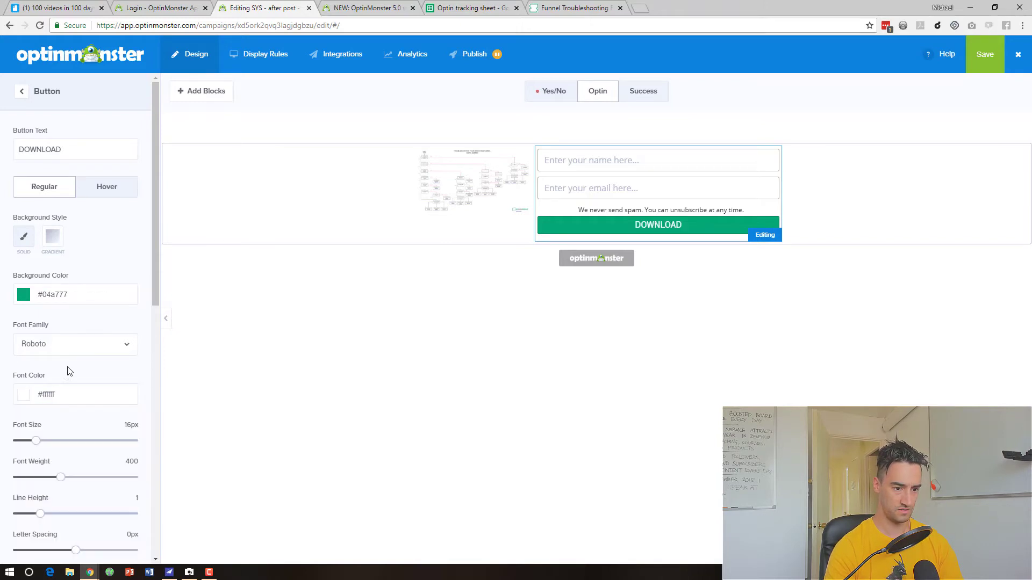
- Set the DOWNLOAD button's font size to 28px and its font weight to 500
scroll(120, 350, down, 1)
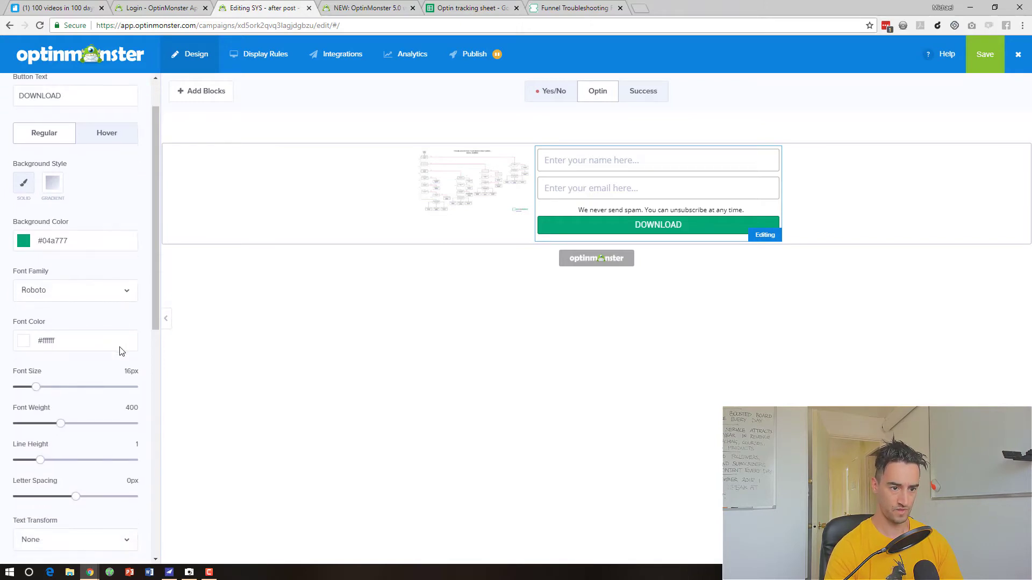
click(65, 388)
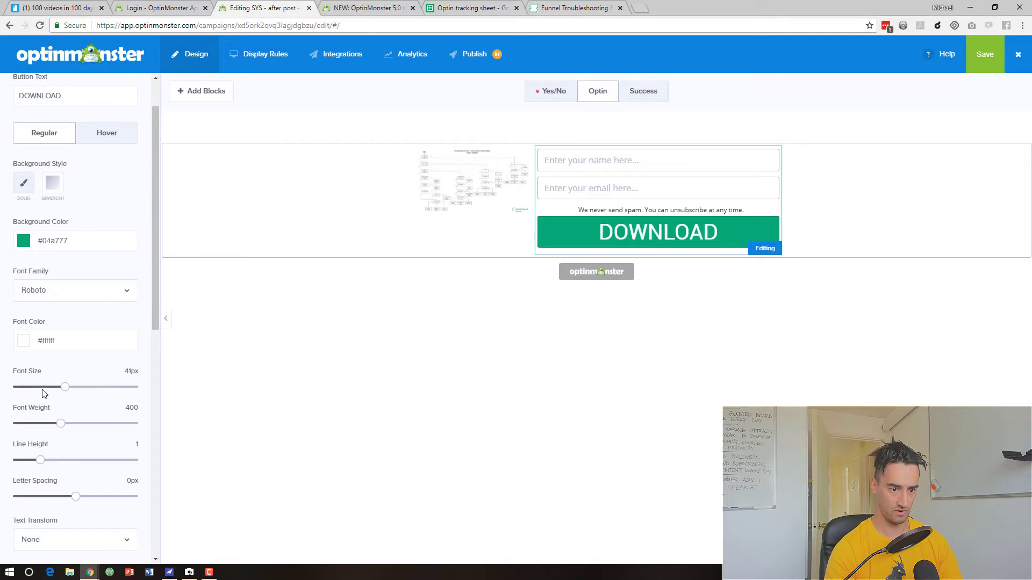
click(52, 388)
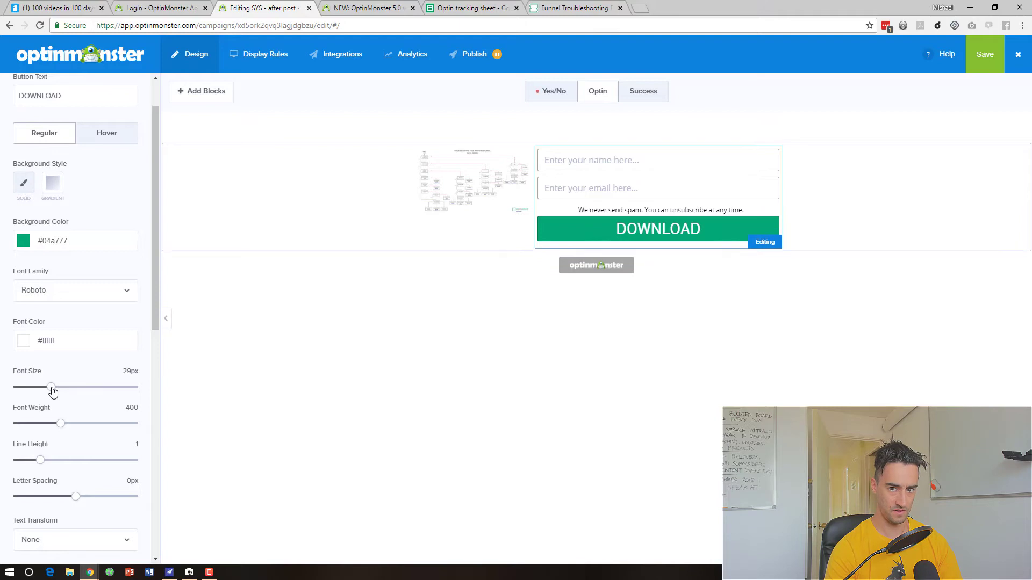
drag(51, 388, 49, 391)
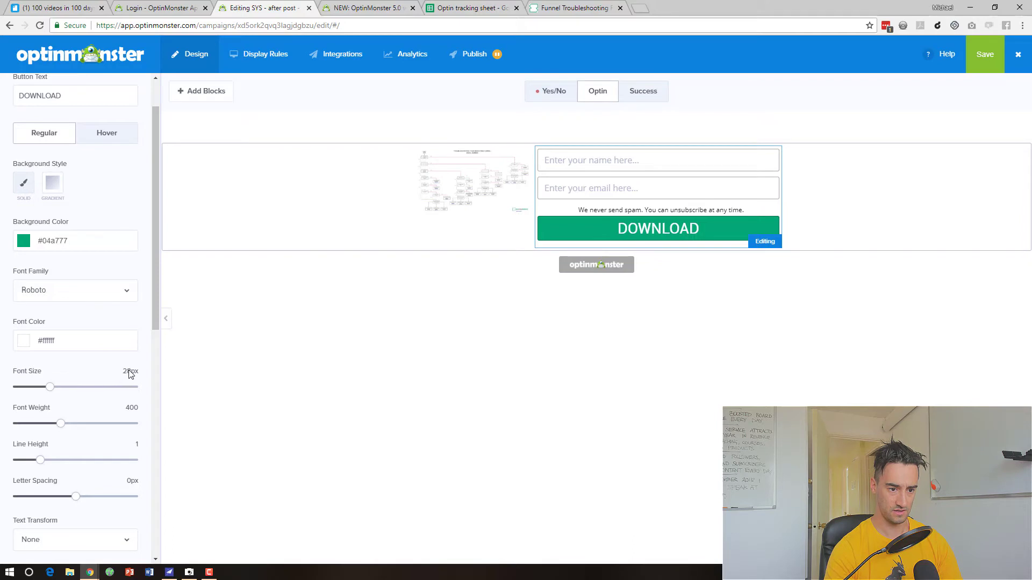
drag(62, 423, 76, 423)
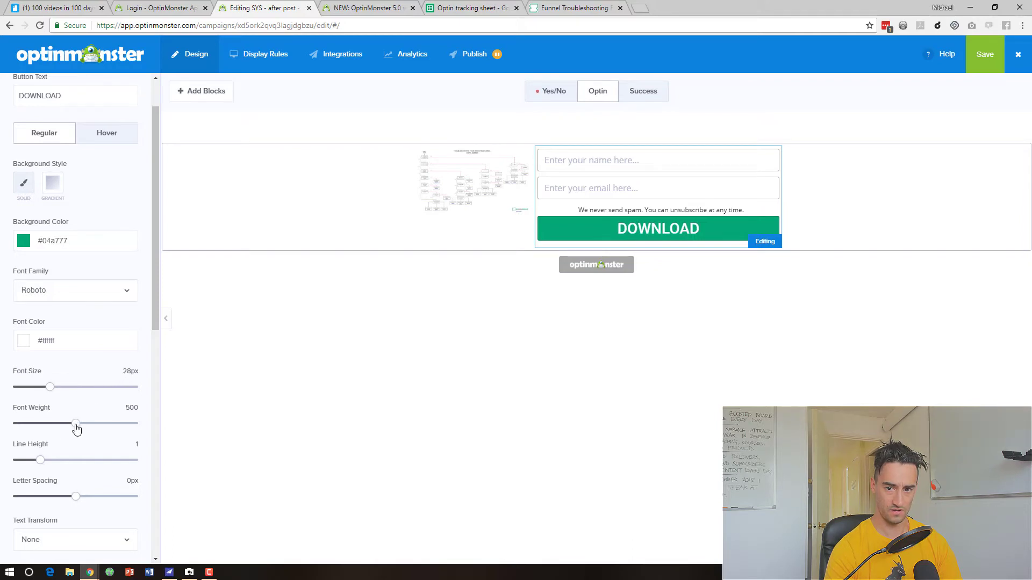
scroll(90, 437, down, 1)
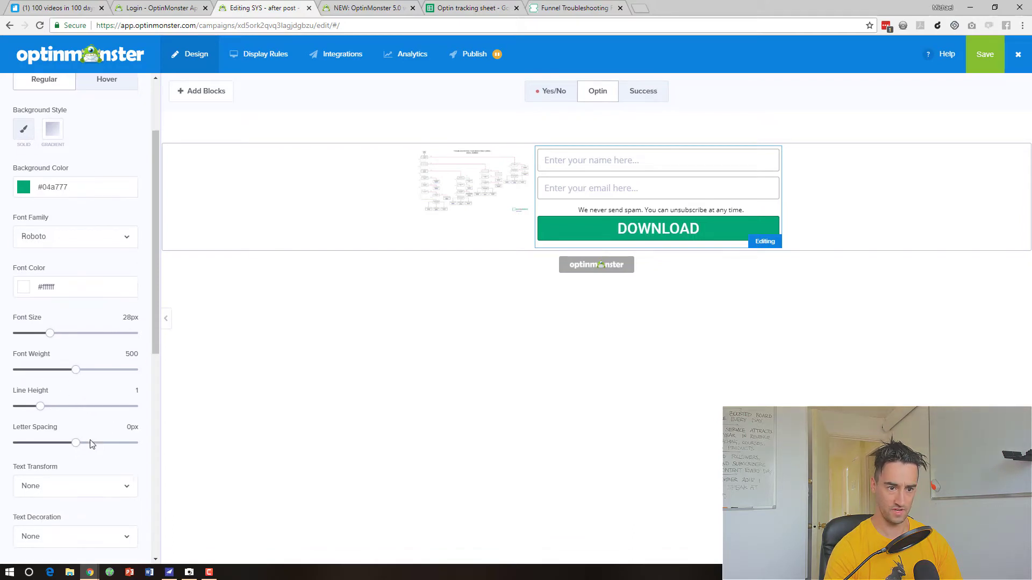
scroll(80, 444, down, 6)
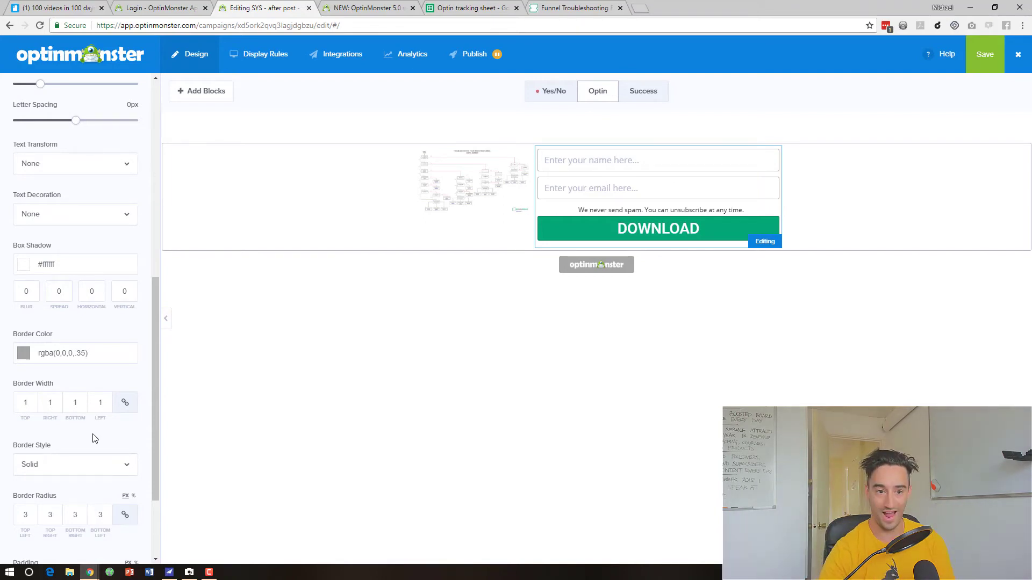
scroll(97, 333, up, 8)
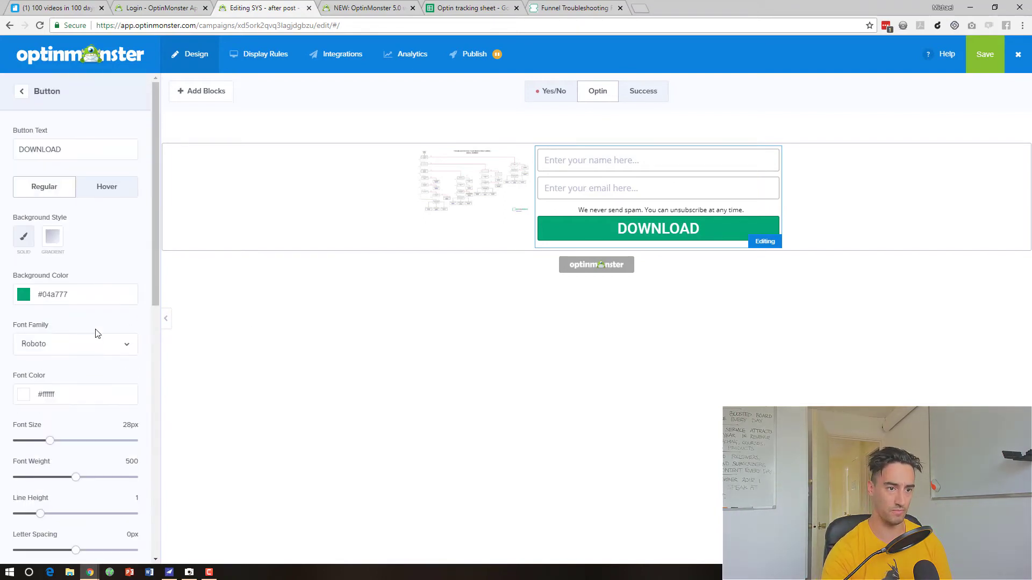
- Leave the button settings and add a Text element above the name field in the optin form's column
click(28, 106)
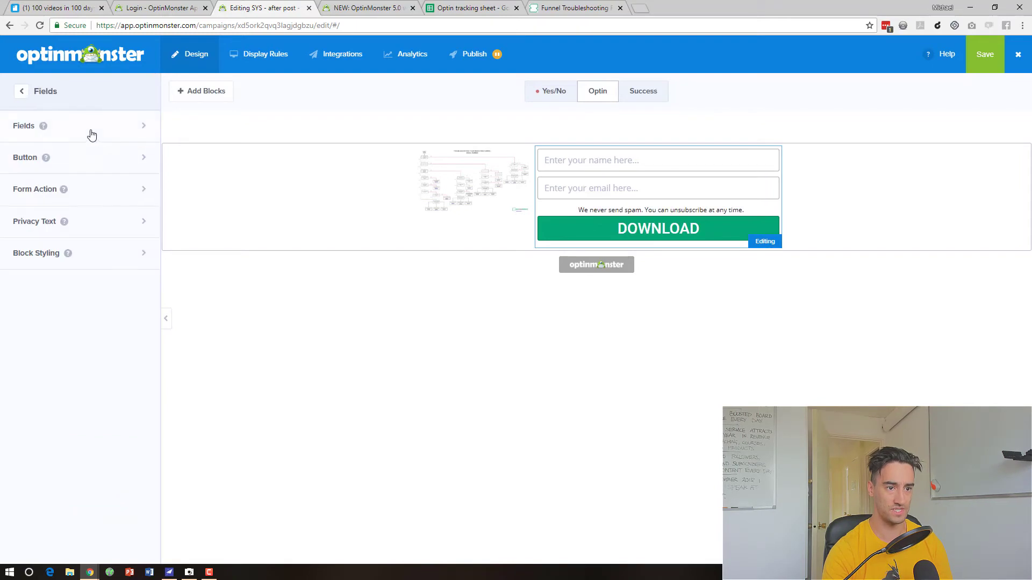
click(26, 100)
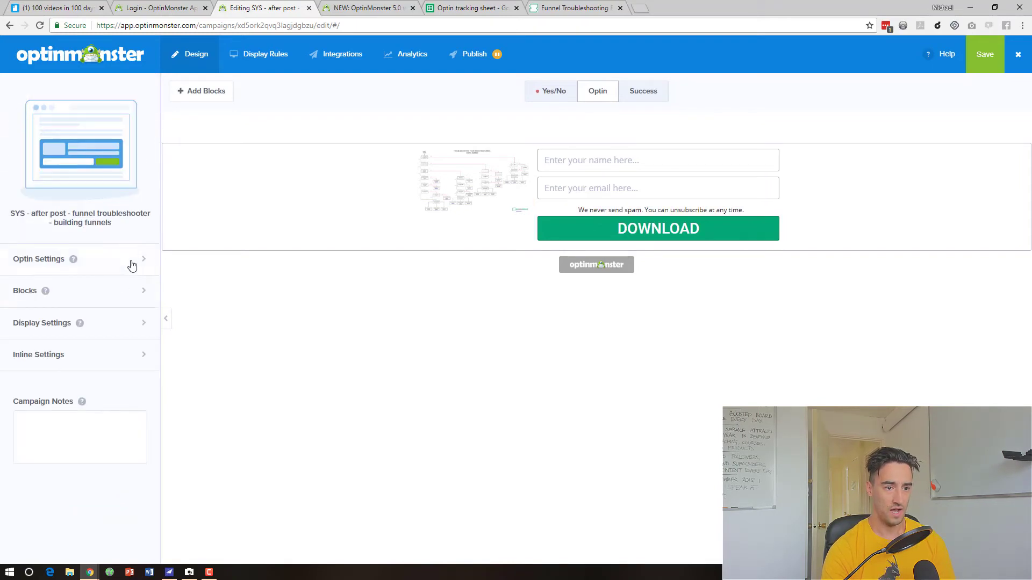
click(142, 301)
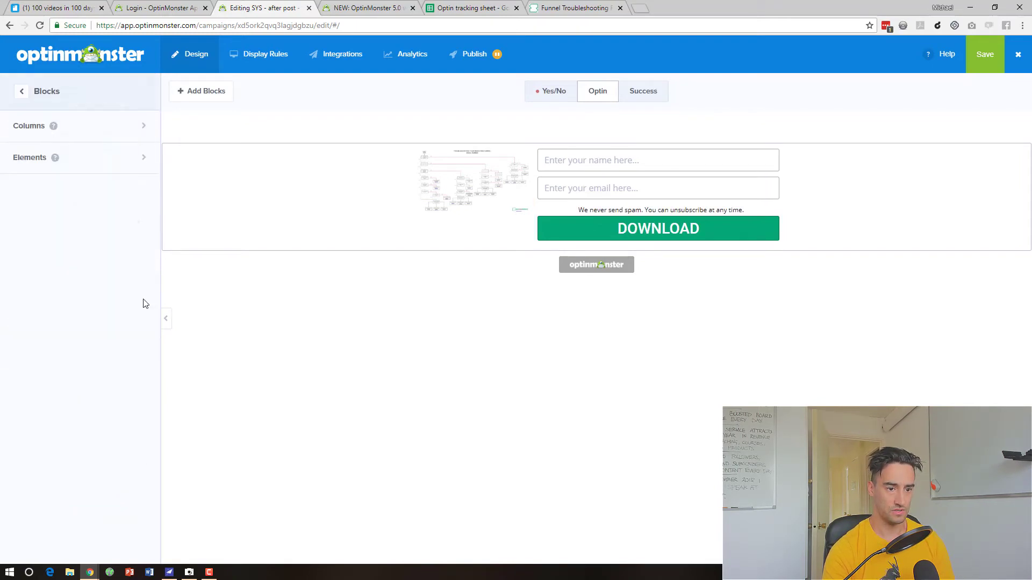
click(92, 164)
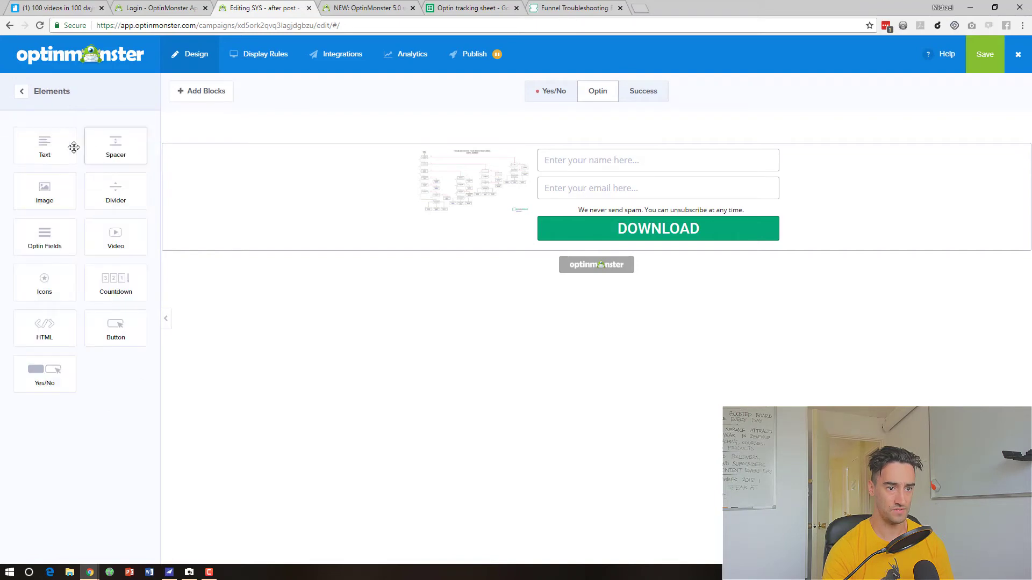
drag(68, 151, 602, 159)
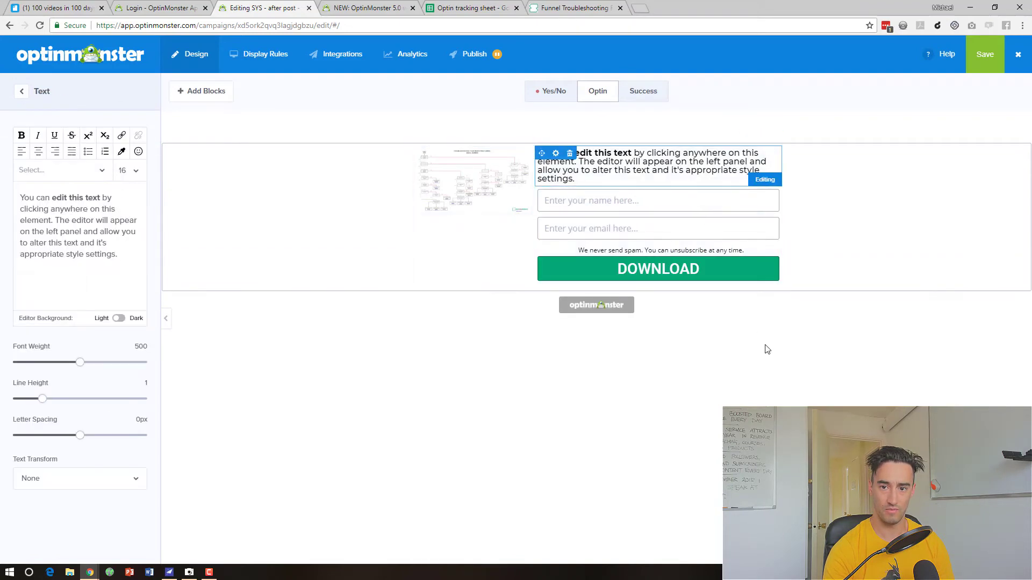
- Replace the placeholder text above the form with "Get our Funnel Troubleshooting Flowchart sent straight to your email."
drag(121, 258, 20, 197)
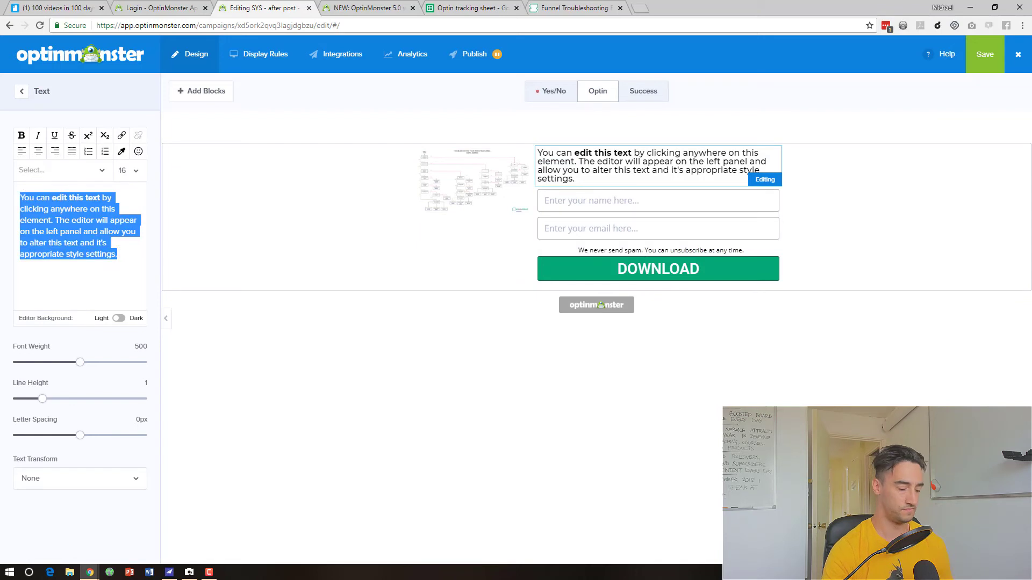
text(dOWN)
key(BackSpace)
key(BackSpace)
key(BackSpace)
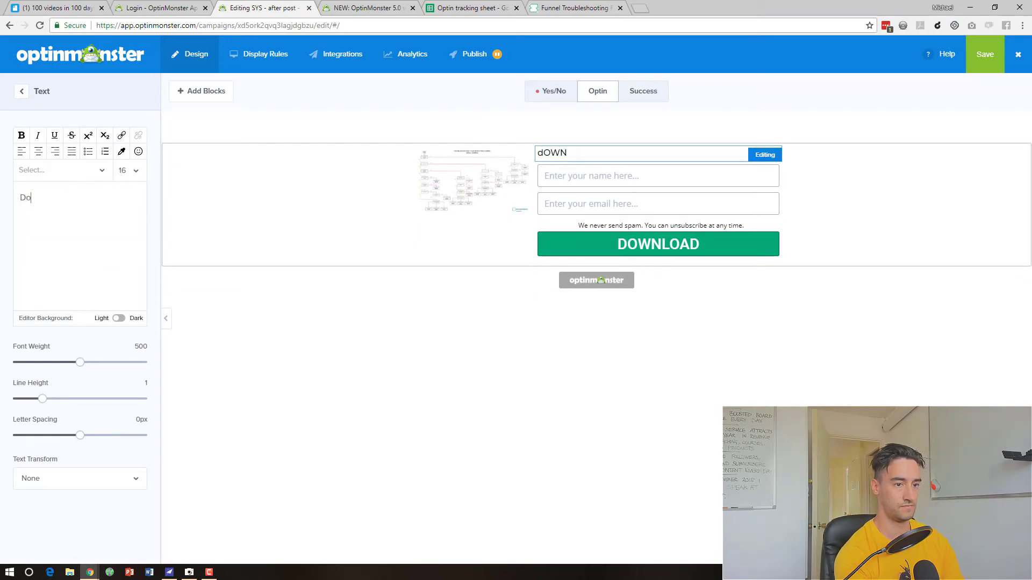
key(BackSpace)
key(BackSpace)
key(BackSpace)
key(BackSpace)
text(Get )
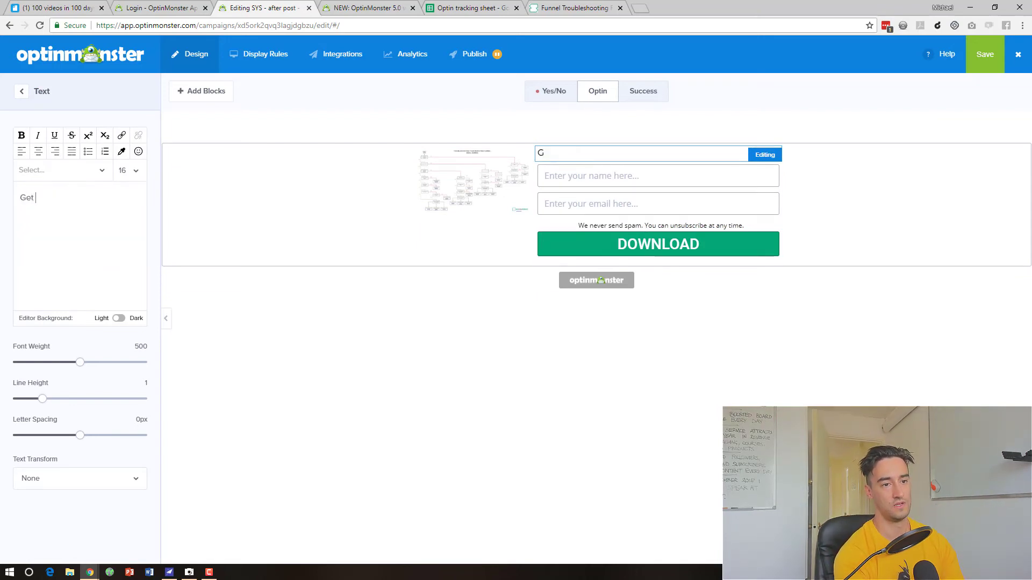
text(our Funnel Troubleshooti)
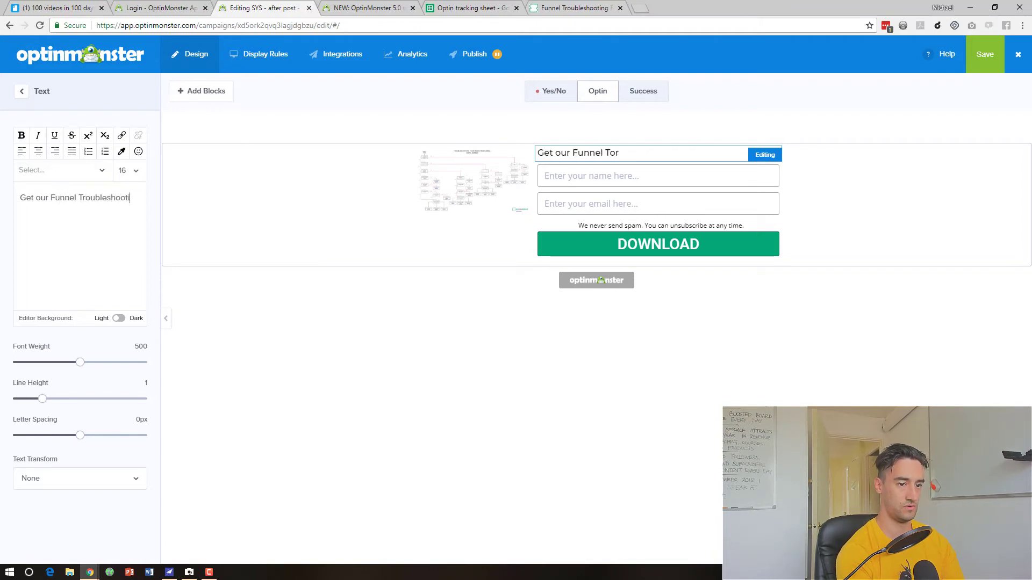
text(ng Flowchar)
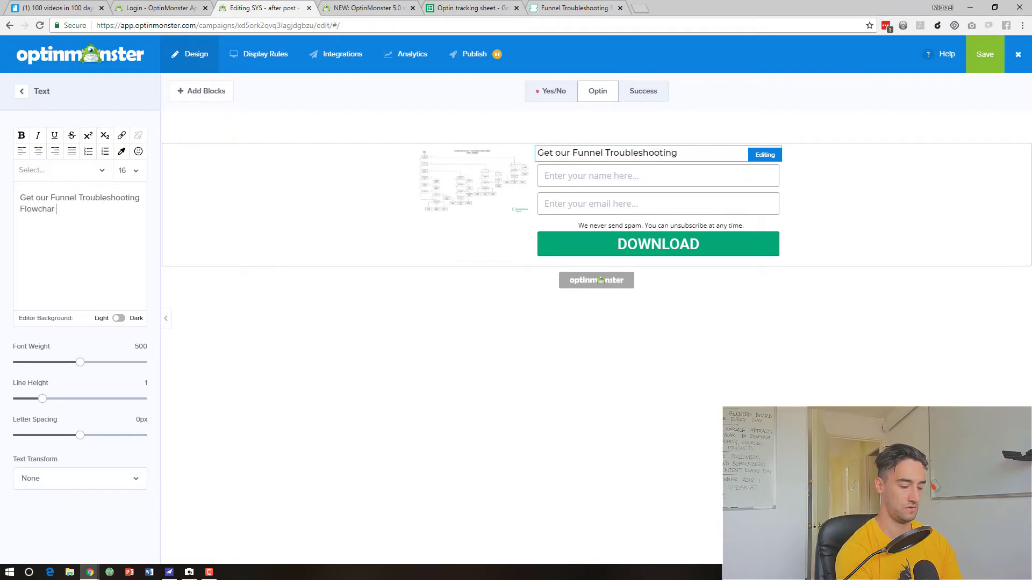
text(t)
text( sent straight to your email.)
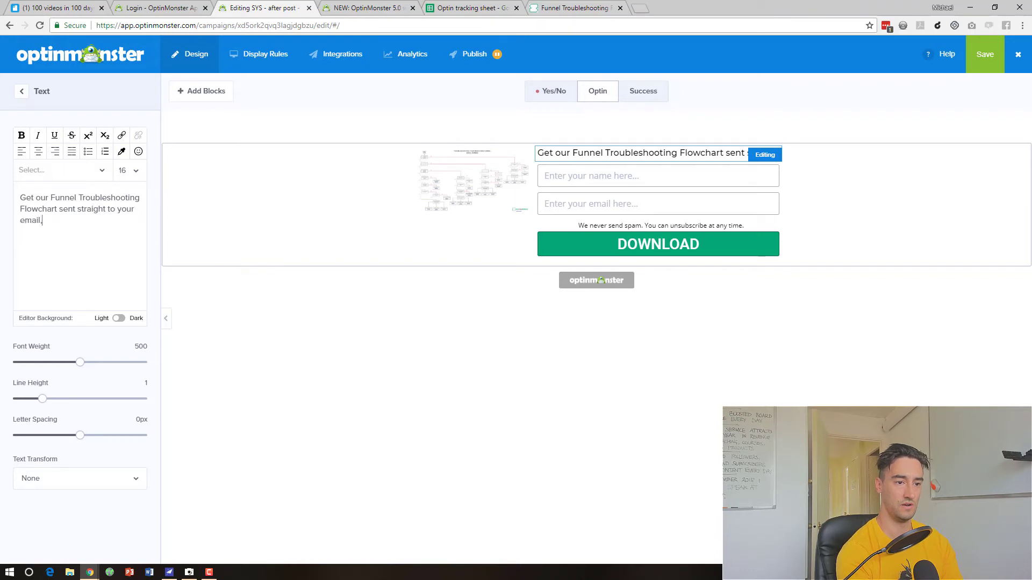
key(BackSpace)
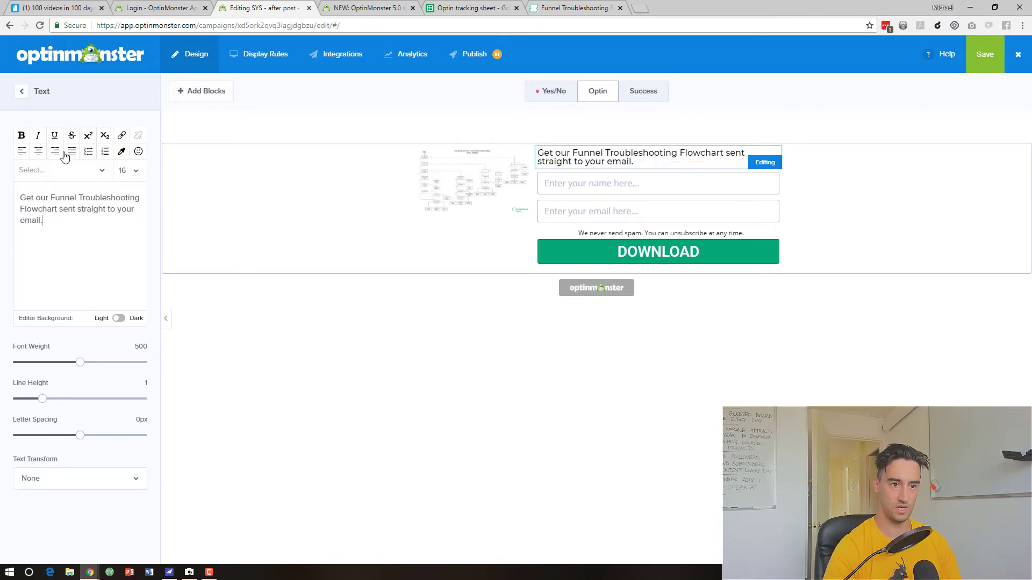
- Center the text above the form, leave its settings and save the campaign
click(37, 153)
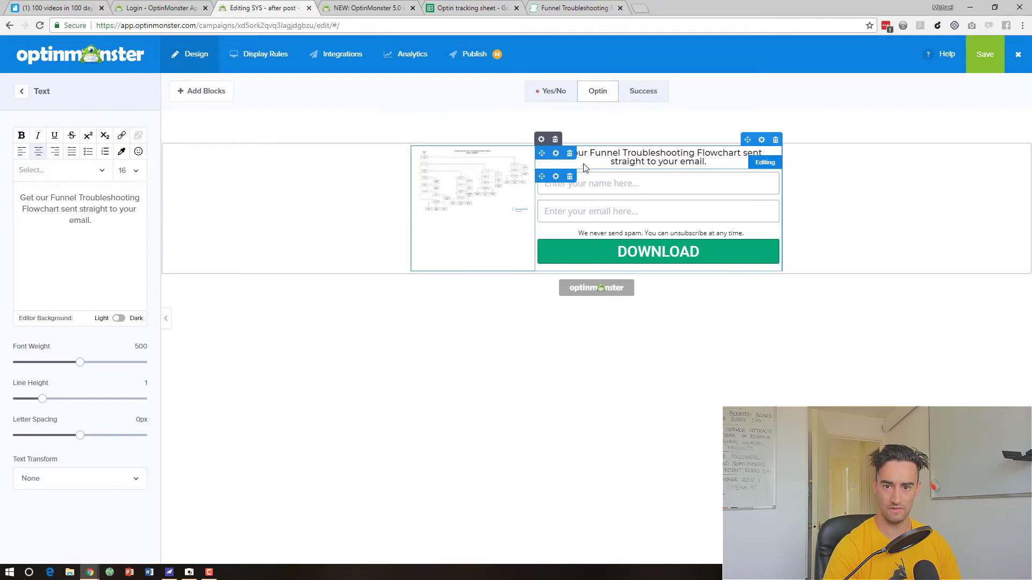
click(23, 91)
click(23, 93)
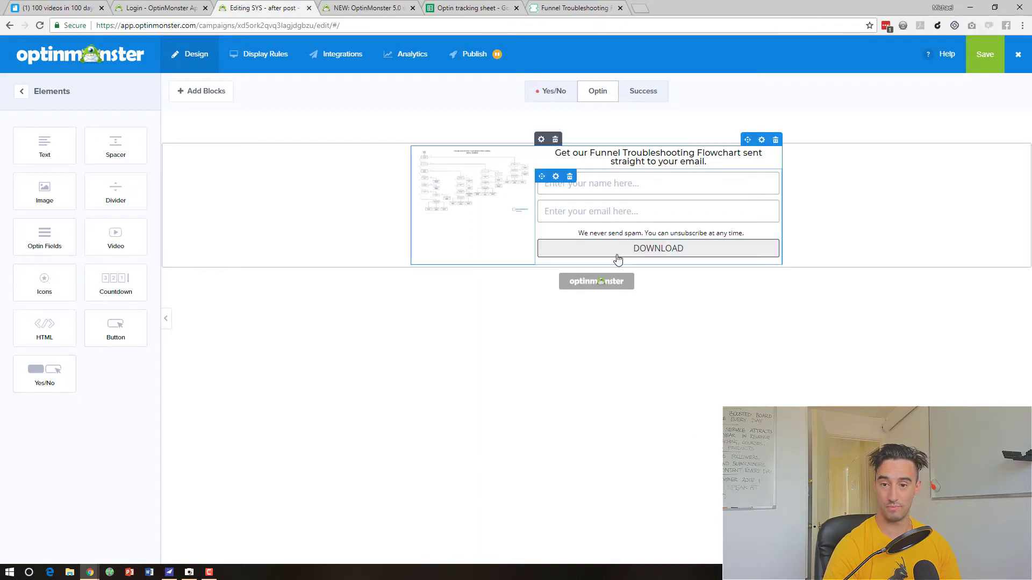
click(978, 58)
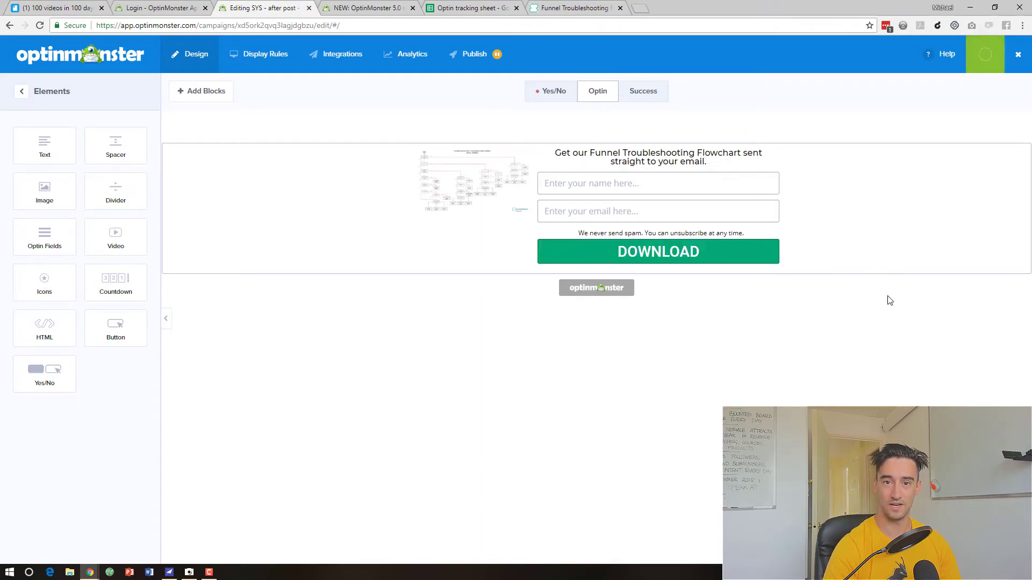
- Activate the campaign's Yes/No view, return to the Optin view and save the campaign
click(629, 97)
click(571, 92)
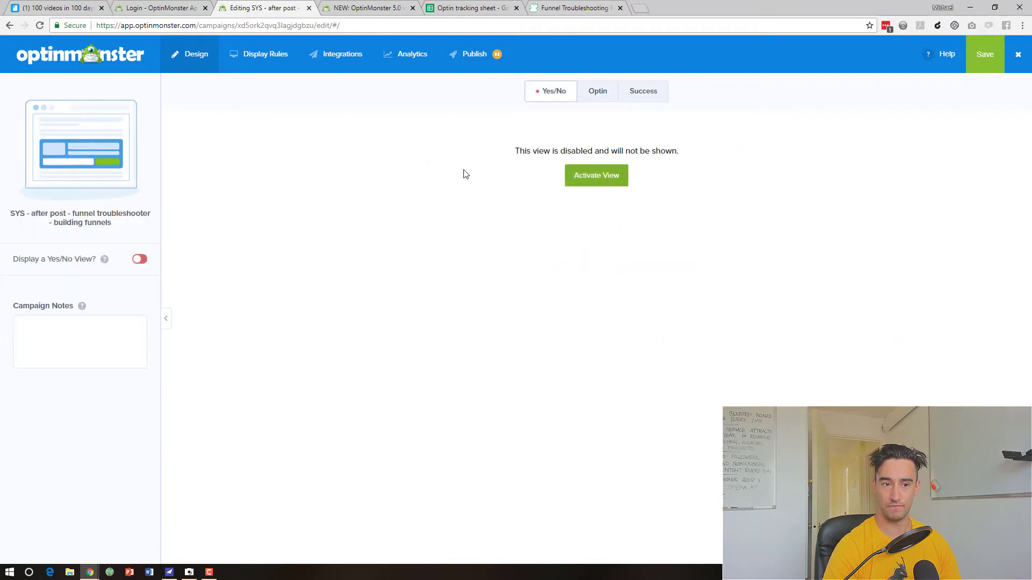
click(595, 183)
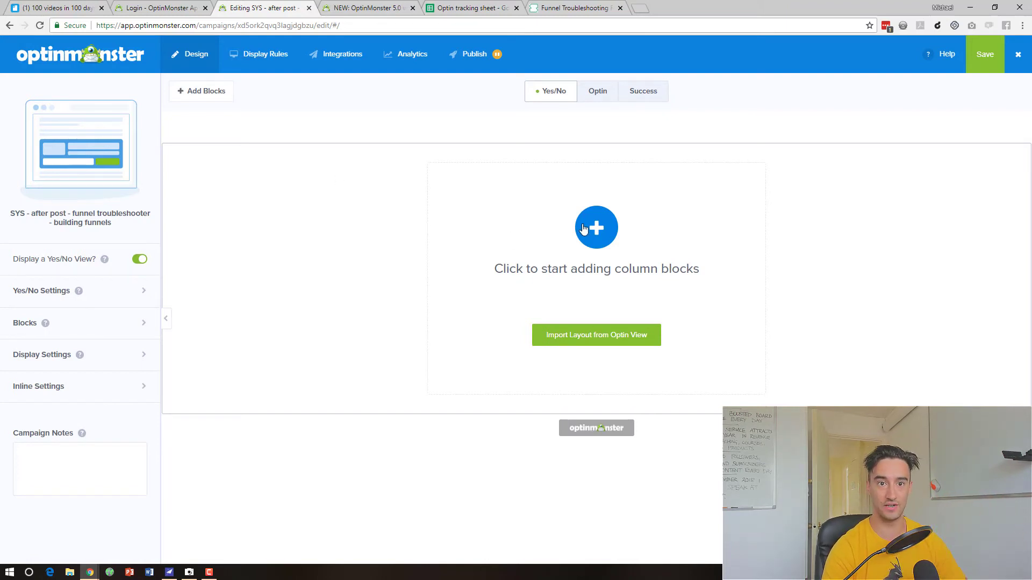
click(602, 92)
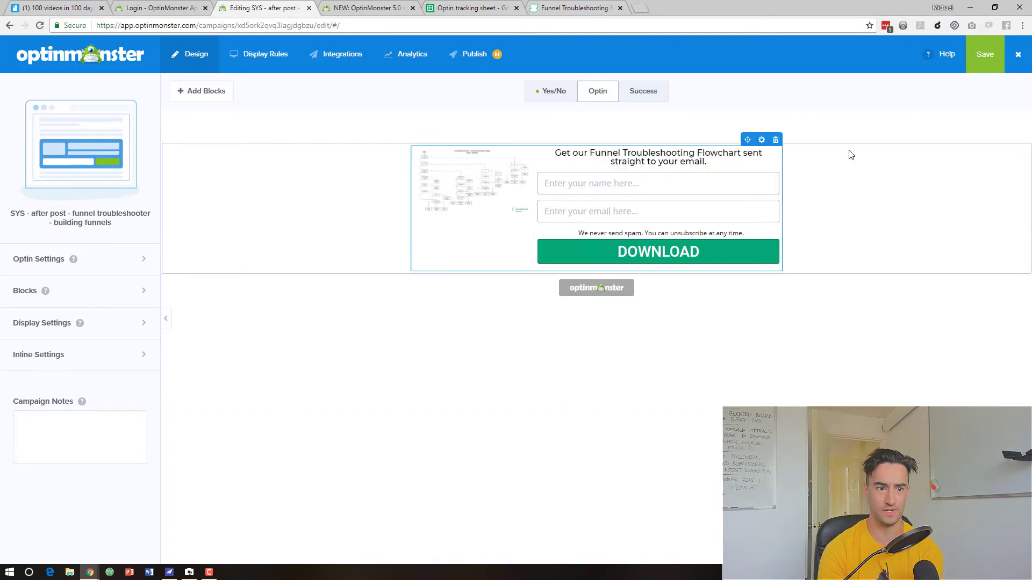
click(991, 54)
- Turn off the Powered By link in the campaign's display settings and return to the main design settings
click(86, 368)
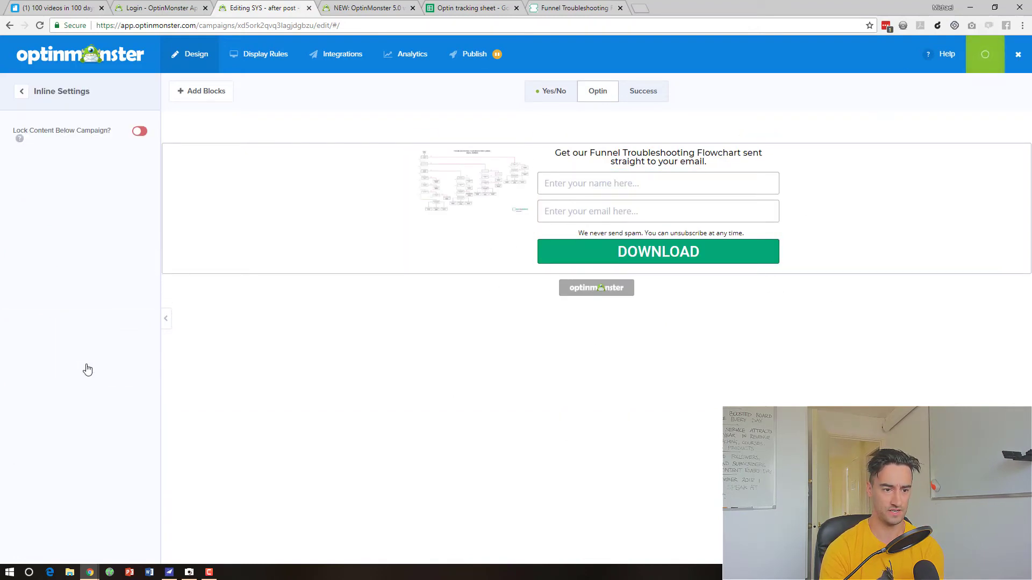
click(22, 91)
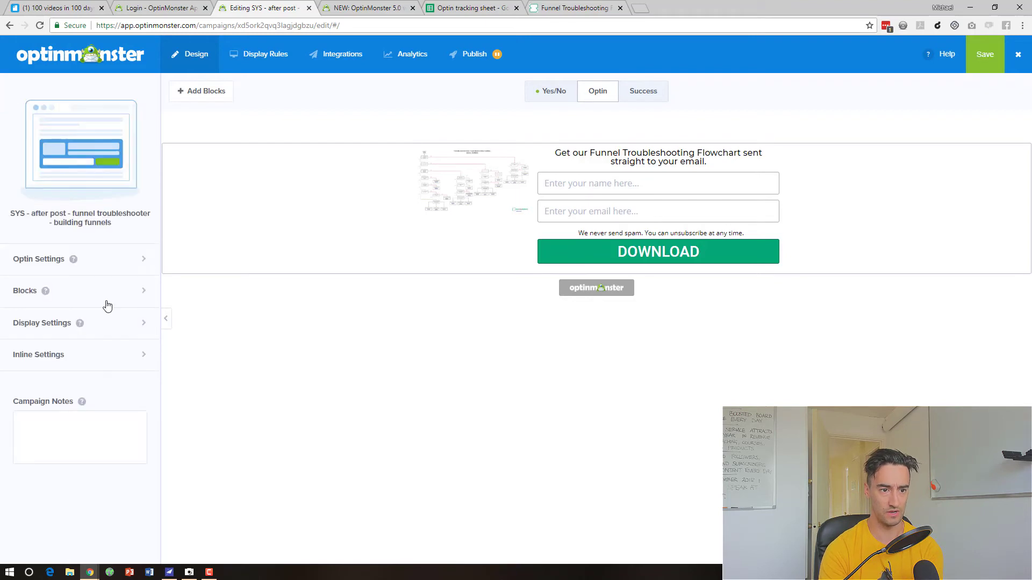
click(121, 338)
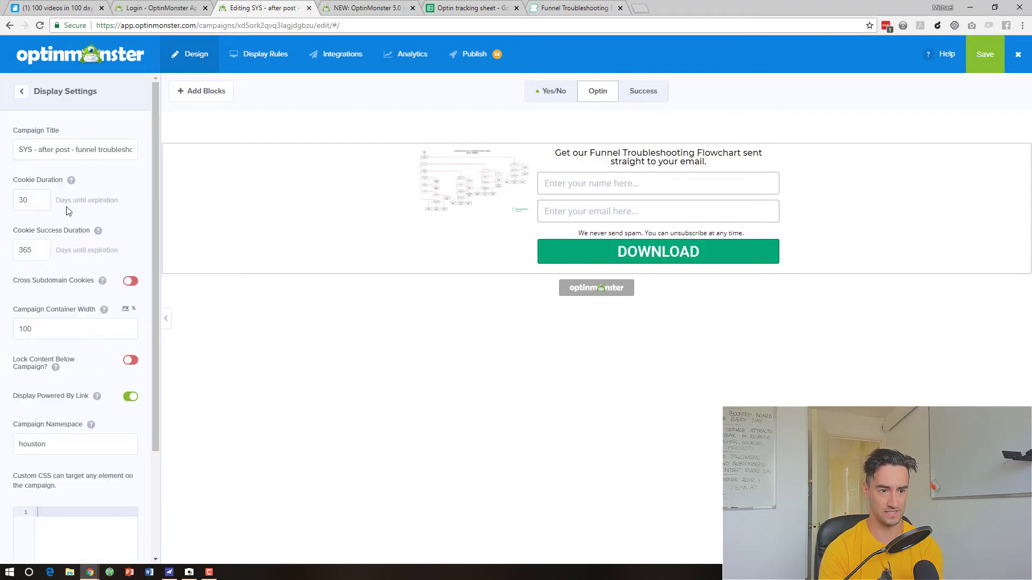
scroll(67, 304, down, 2)
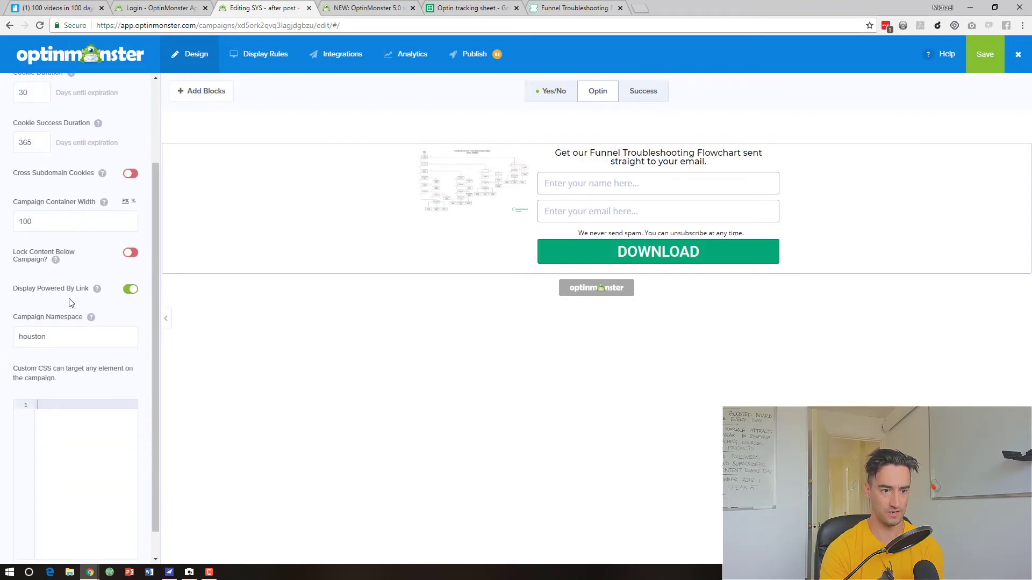
click(129, 290)
scroll(95, 360, down, 1)
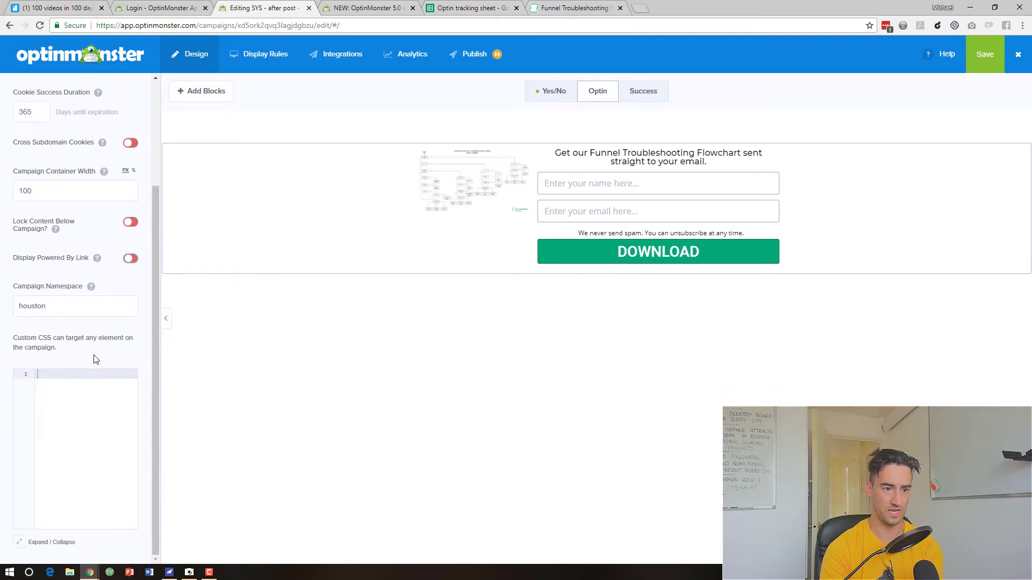
click(90, 289)
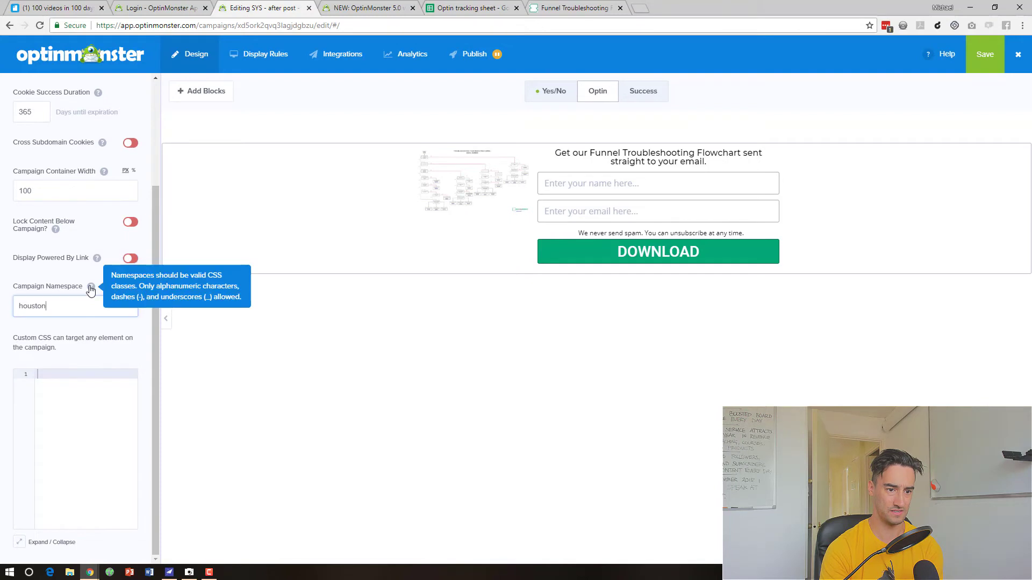
scroll(75, 196, up, 3)
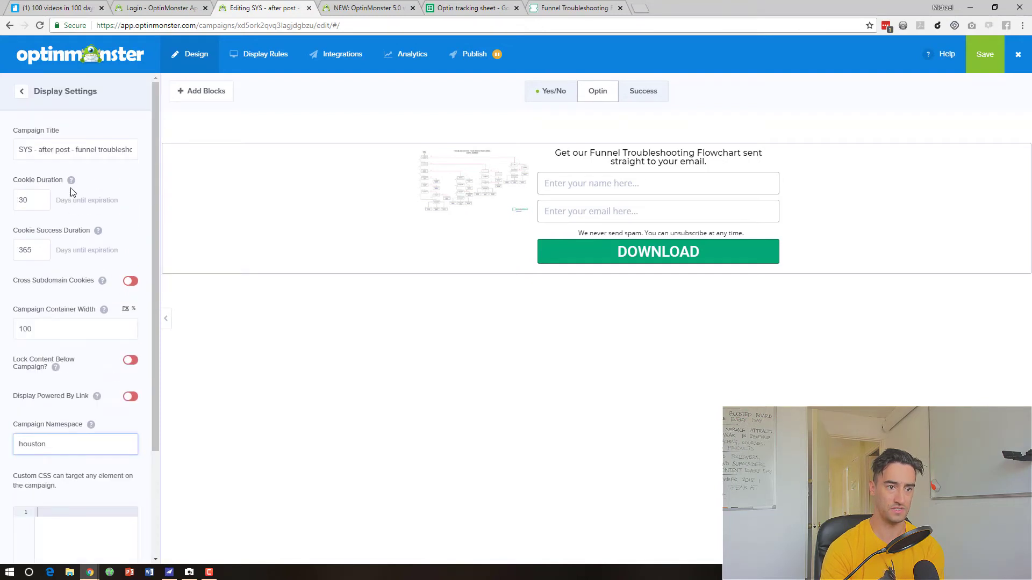
click(23, 93)
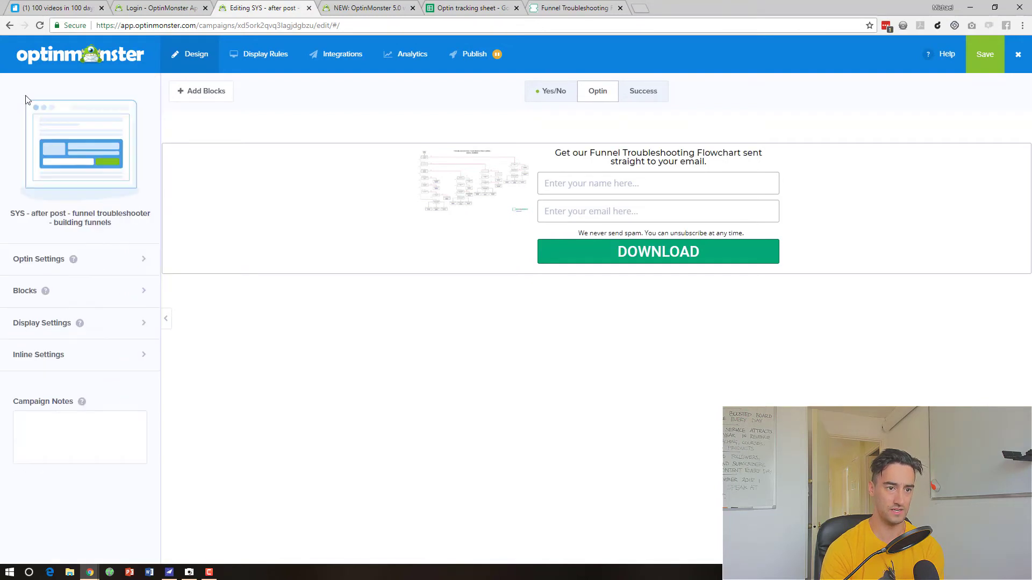
- Open the optin container's style settings within the Optin Settings
click(131, 263)
click(113, 130)
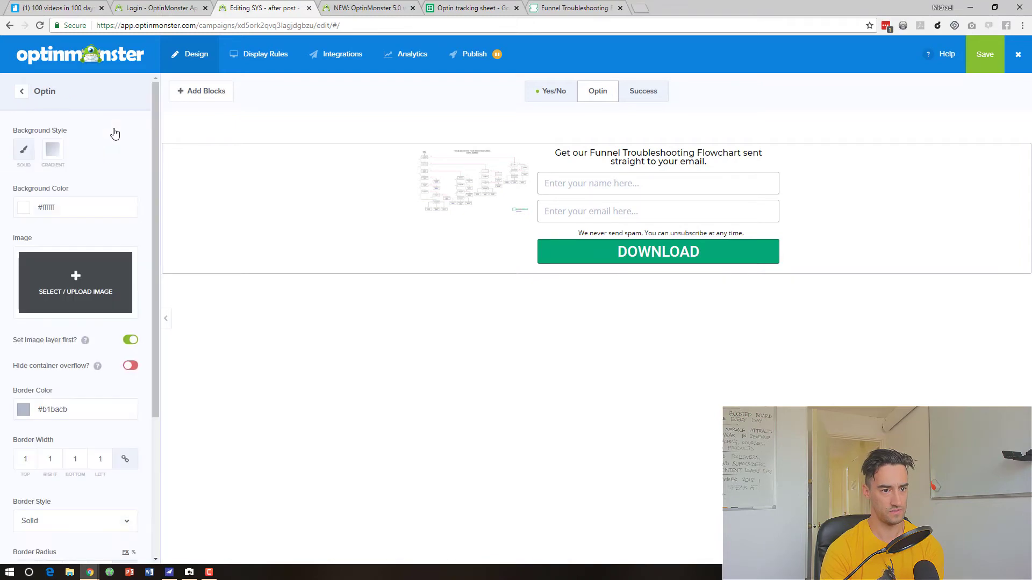
scroll(91, 268, down, 3)
scroll(107, 284, up, 3)
- Try the marketing funnel flowchart from the image library as the optin container's background and remove it again
click(93, 281)
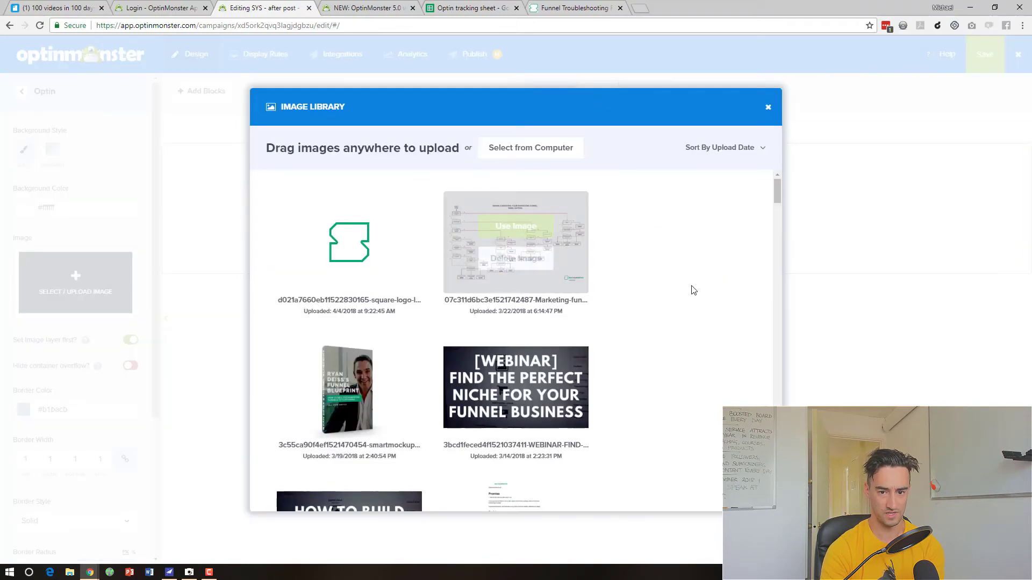
mouse_move(554, 385)
click(517, 227)
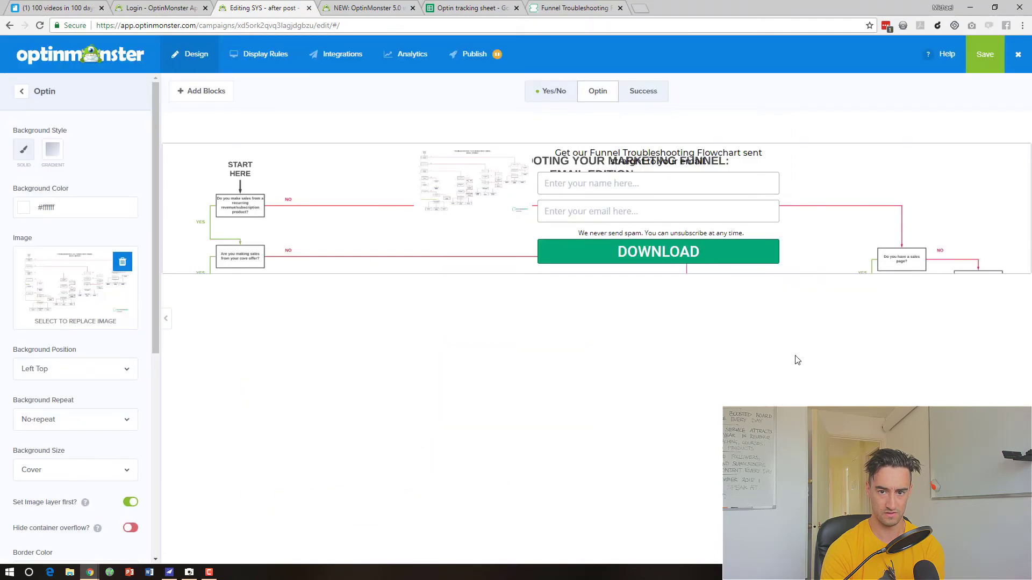
click(122, 264)
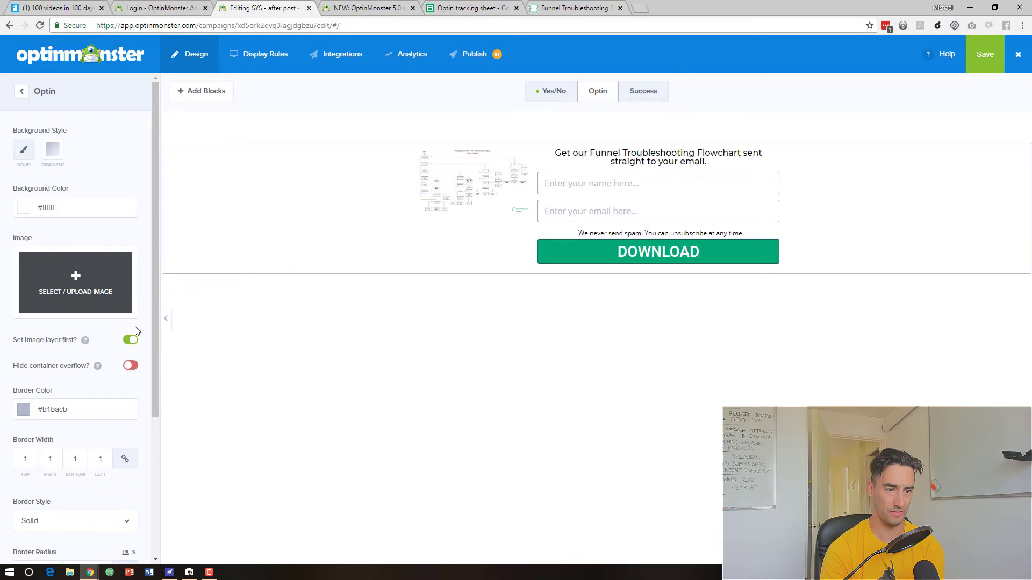
- Make the optin container's border fully transparent by setting its border color to rgba(204, 221, 255, 0)
scroll(128, 342, down, 2)
click(96, 299)
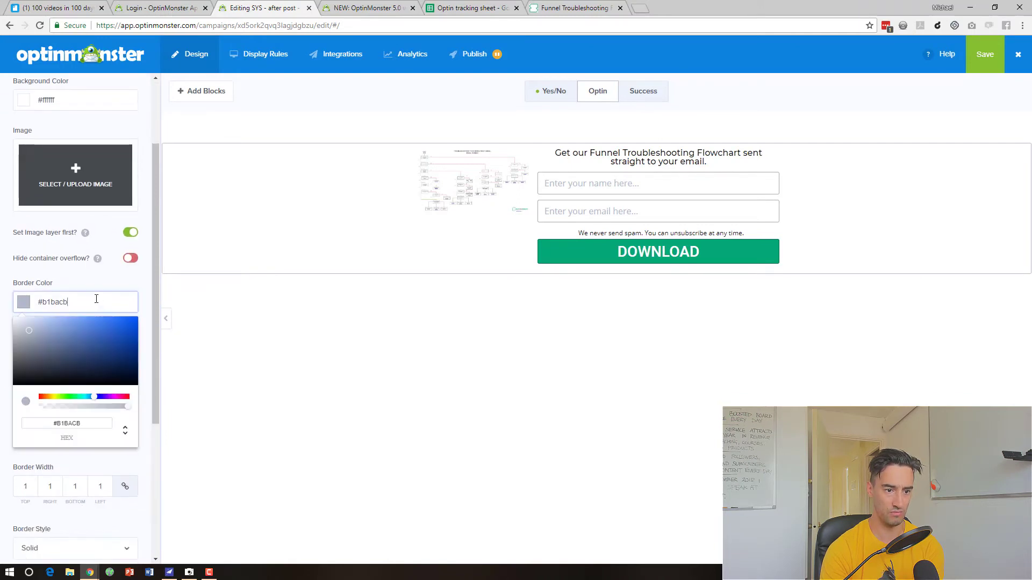
click(39, 318)
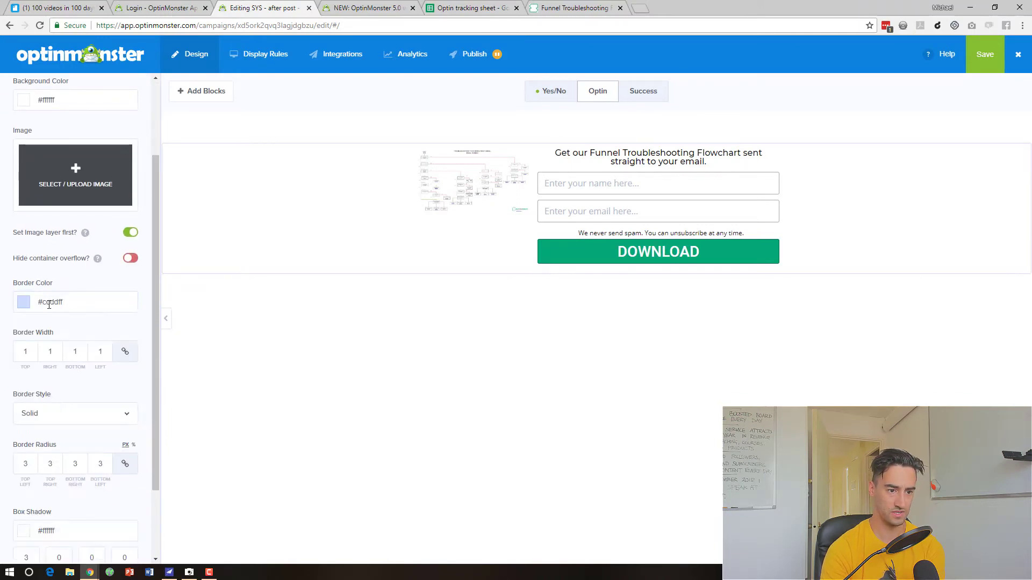
click(83, 407)
drag(83, 407, 22, 408)
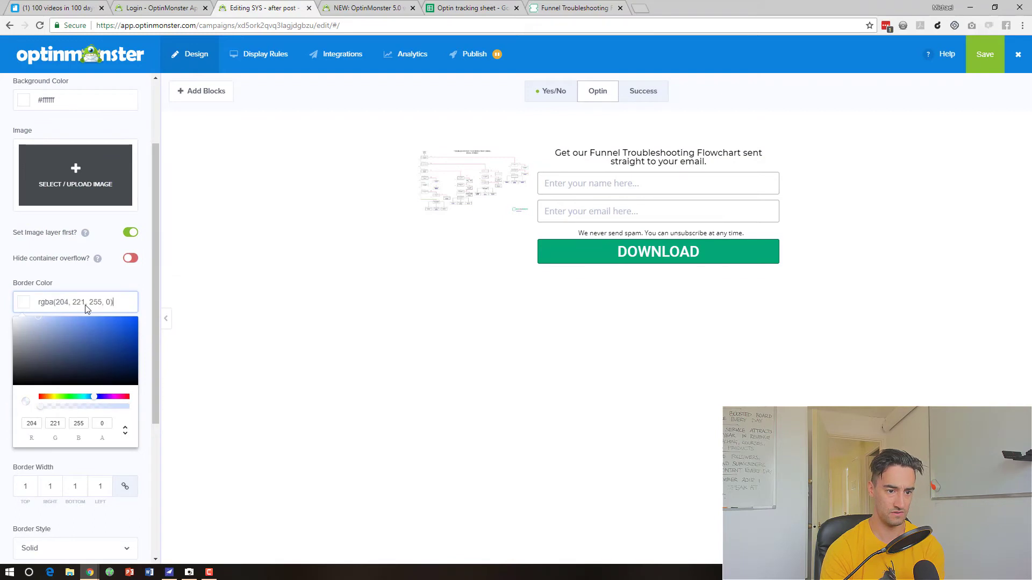
click(165, 355)
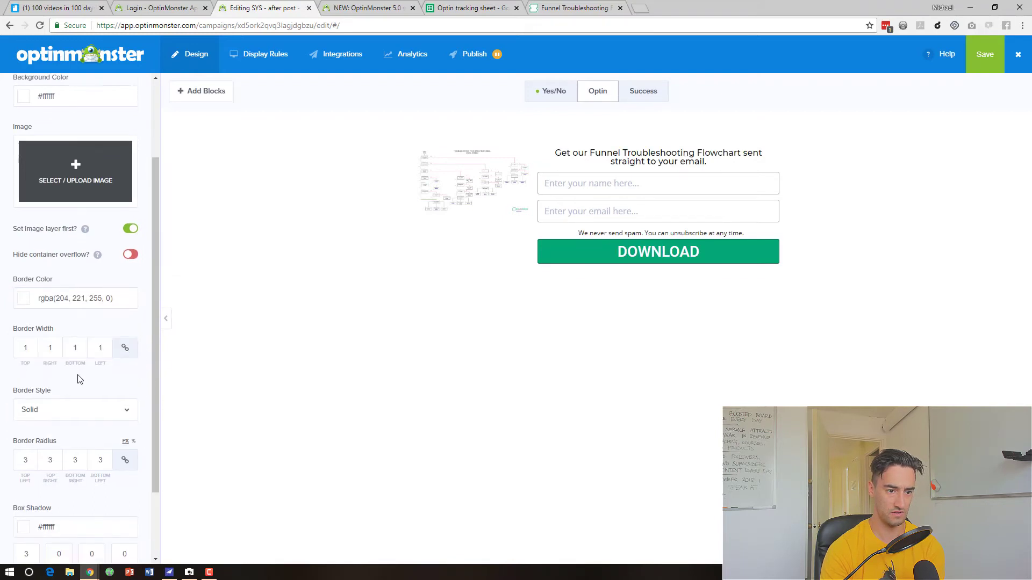
scroll(77, 361, down, 2)
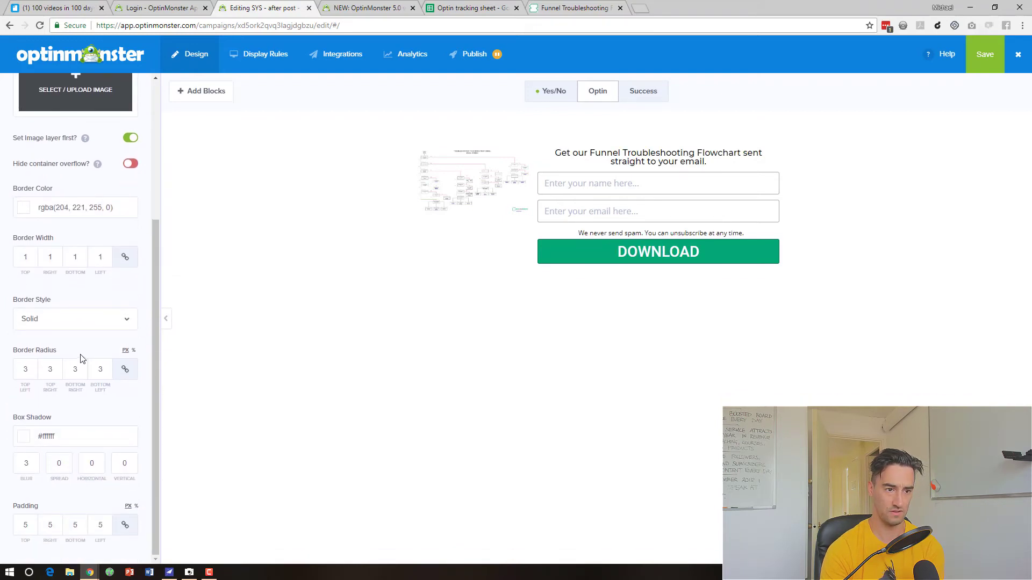
scroll(81, 358, up, 4)
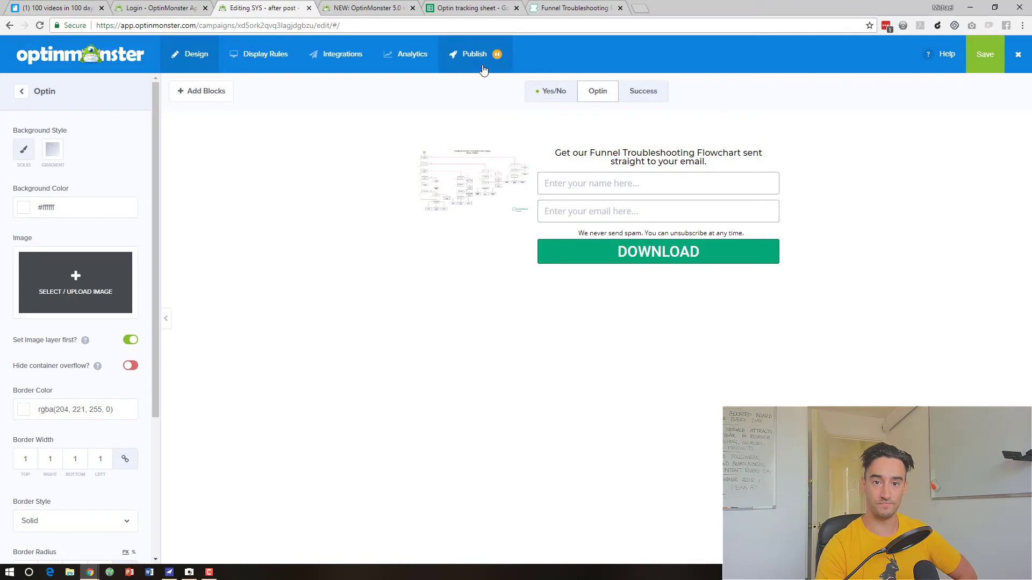
- Set the default display ruleset's condition to current URL path contains "funnel"
click(252, 53)
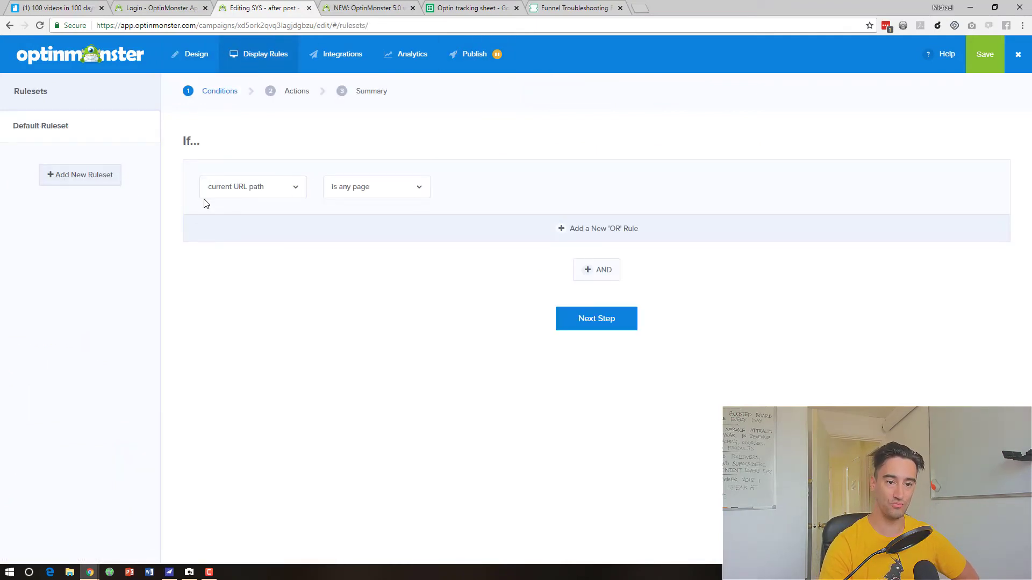
click(272, 187)
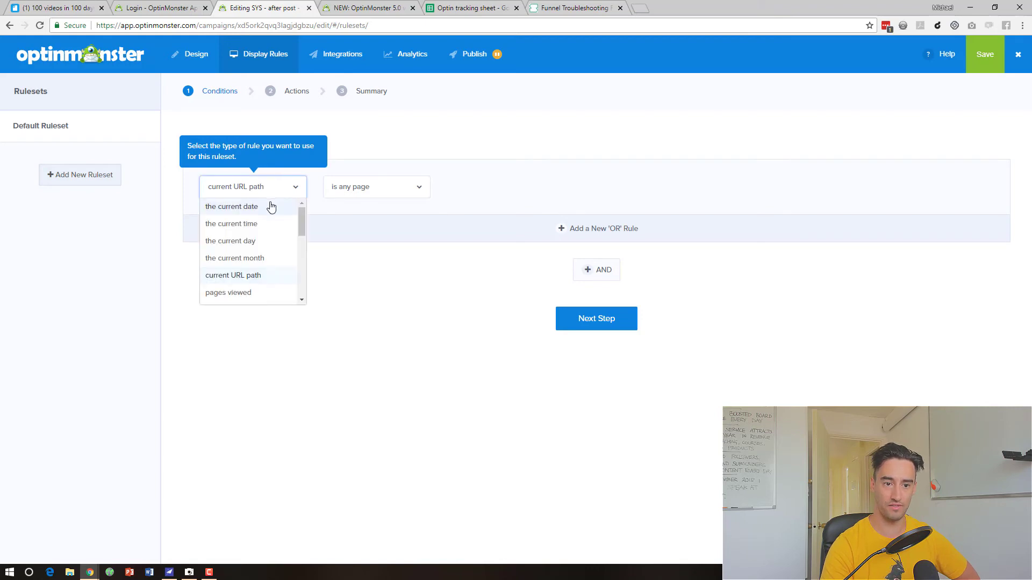
click(264, 274)
click(348, 189)
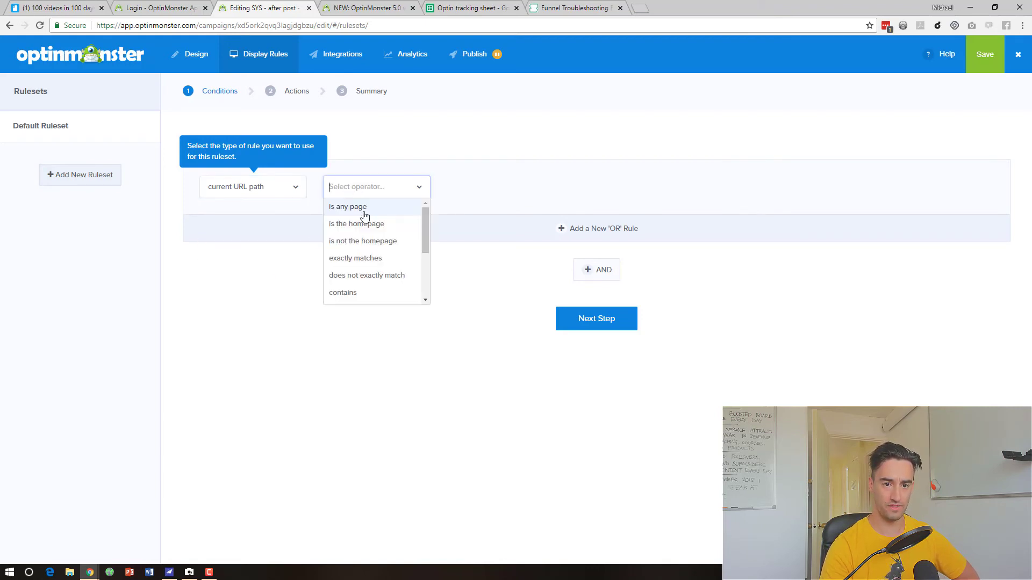
click(344, 293)
click(527, 189)
text(funnel)
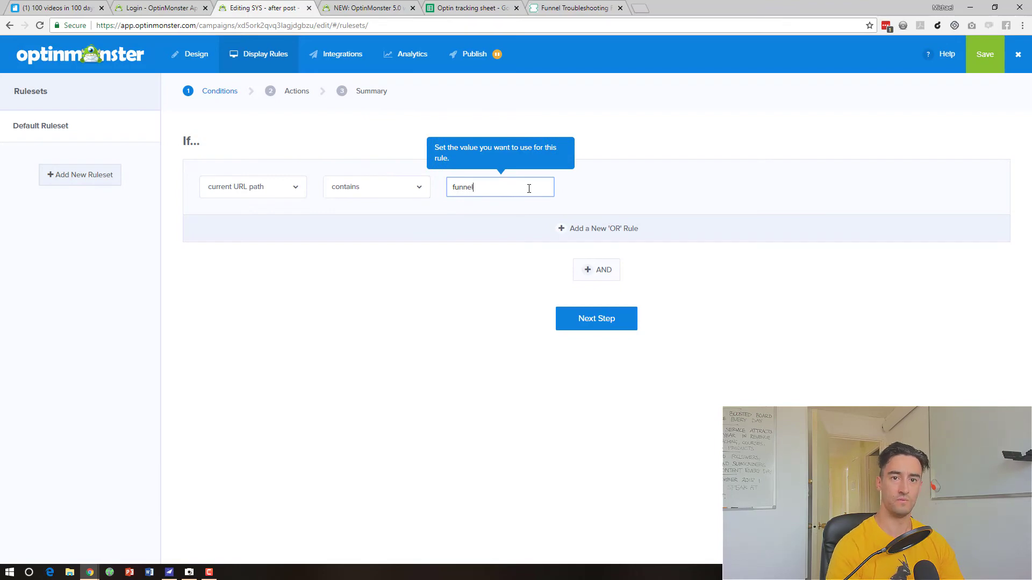
- Replace the URL path condition's value with "building-funnels", based on the category copied from the Optin tracking sheet
click(563, 6)
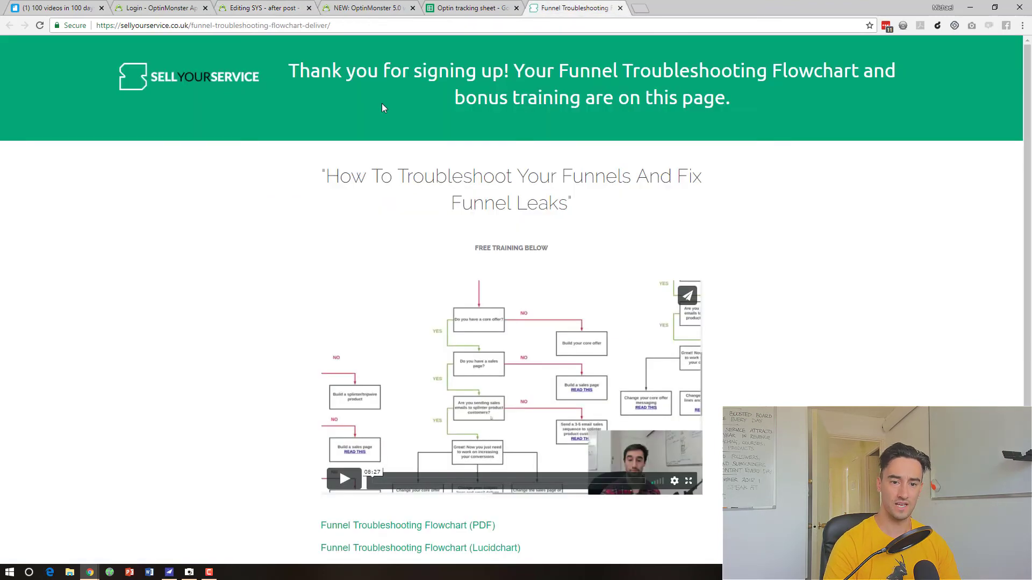
click(430, 7)
click(285, 167)
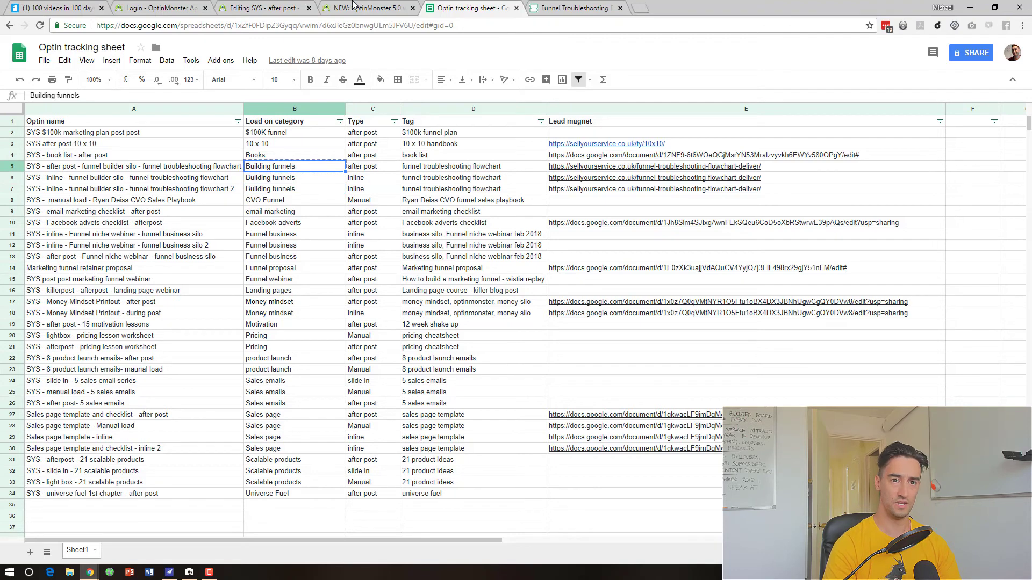
click(263, 7)
double_click(460, 187)
text(Building funnels)
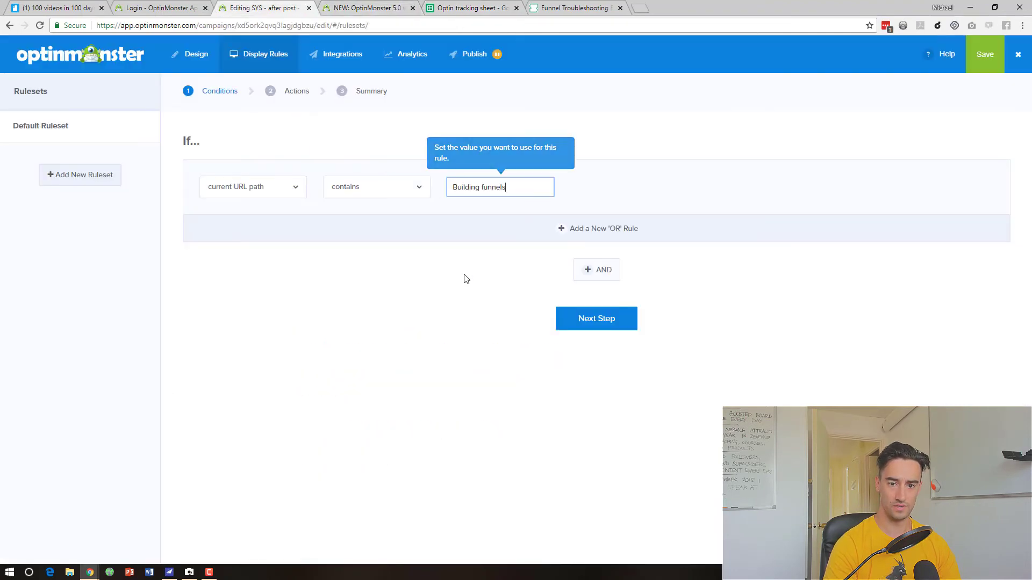
key(Delete)
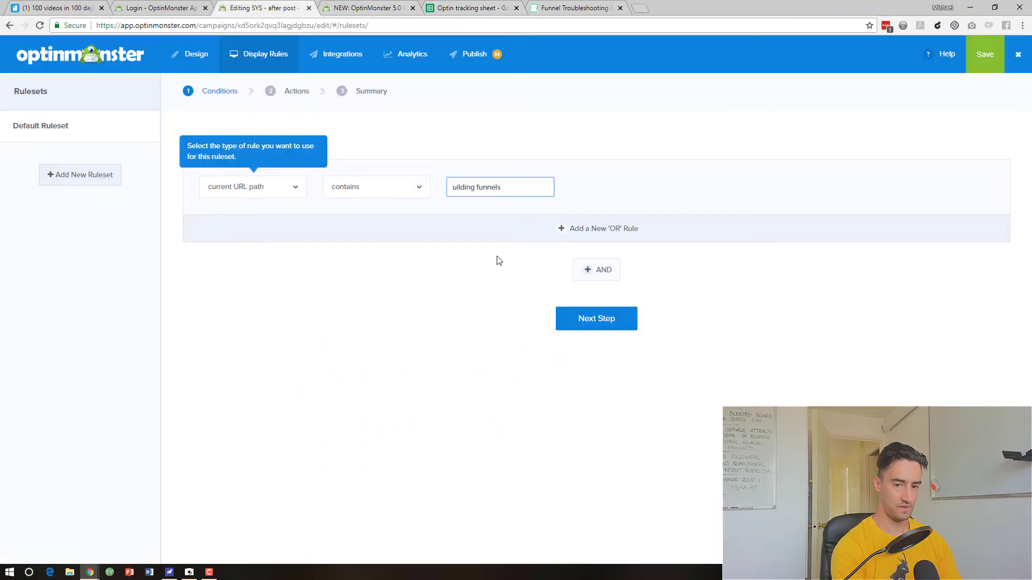
text(b)
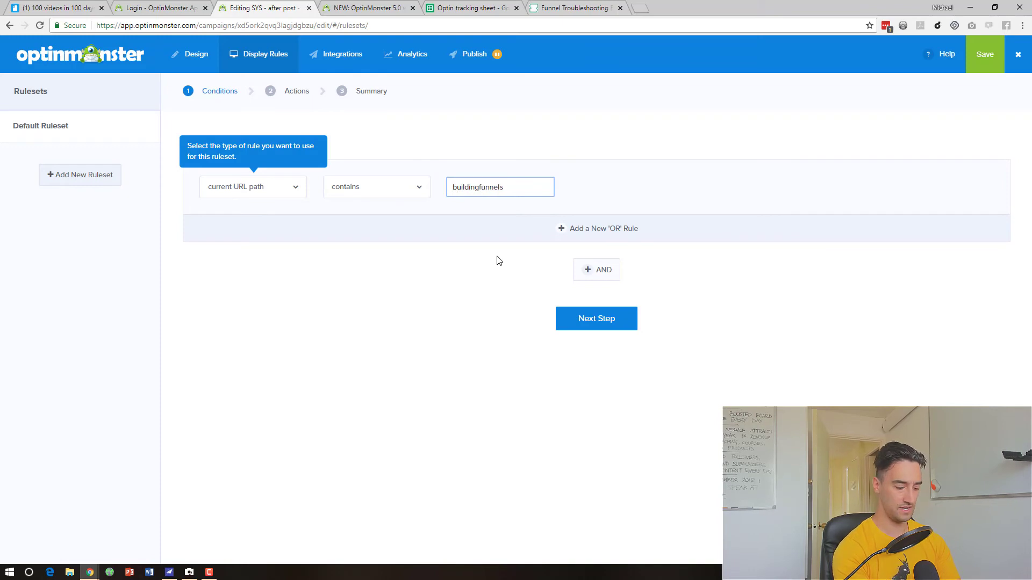
click(462, 271)
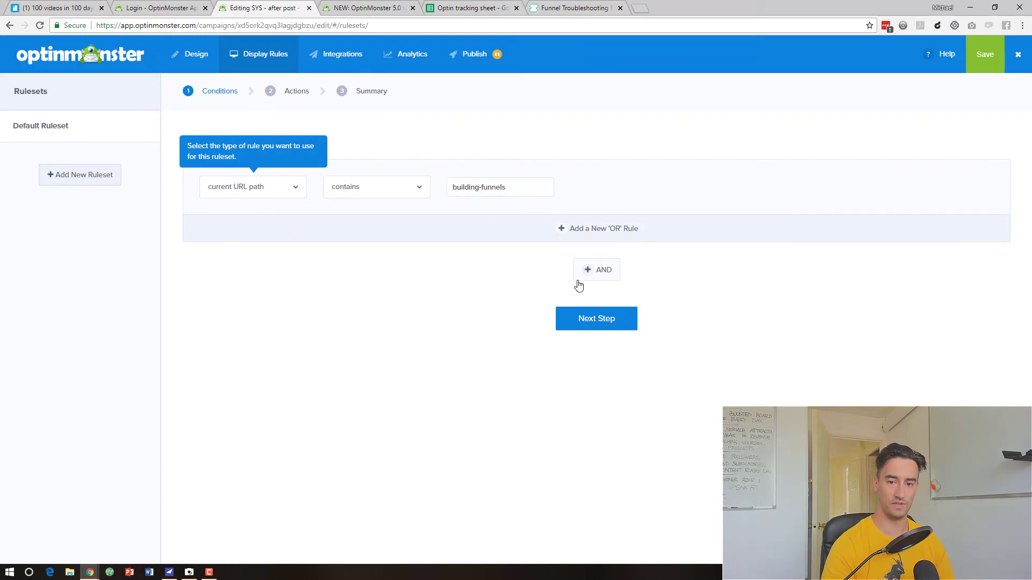
- Set the ruleset's action to show the Optin campaign view, proceed to the summary and save the campaign
click(585, 329)
click(362, 189)
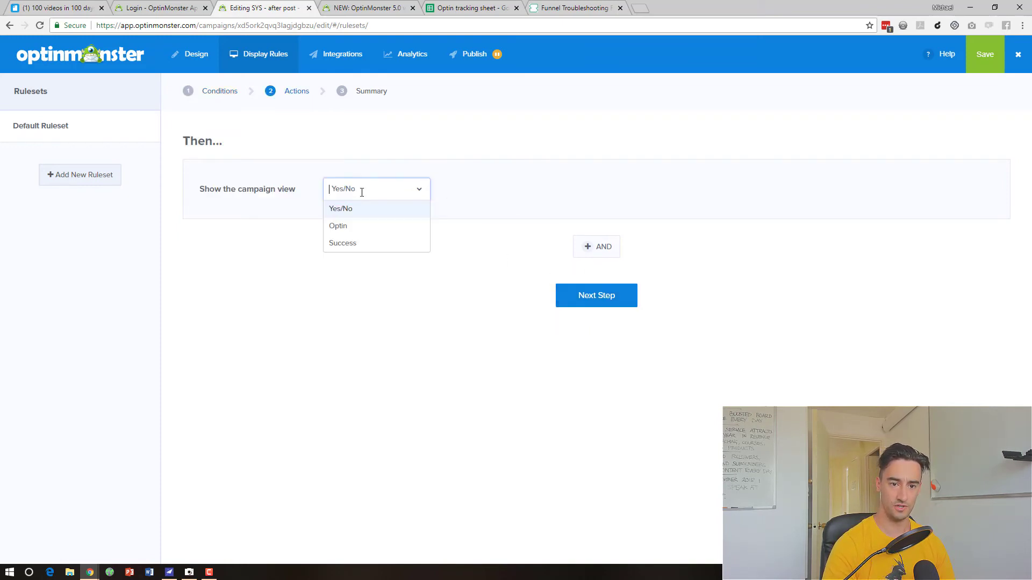
click(344, 226)
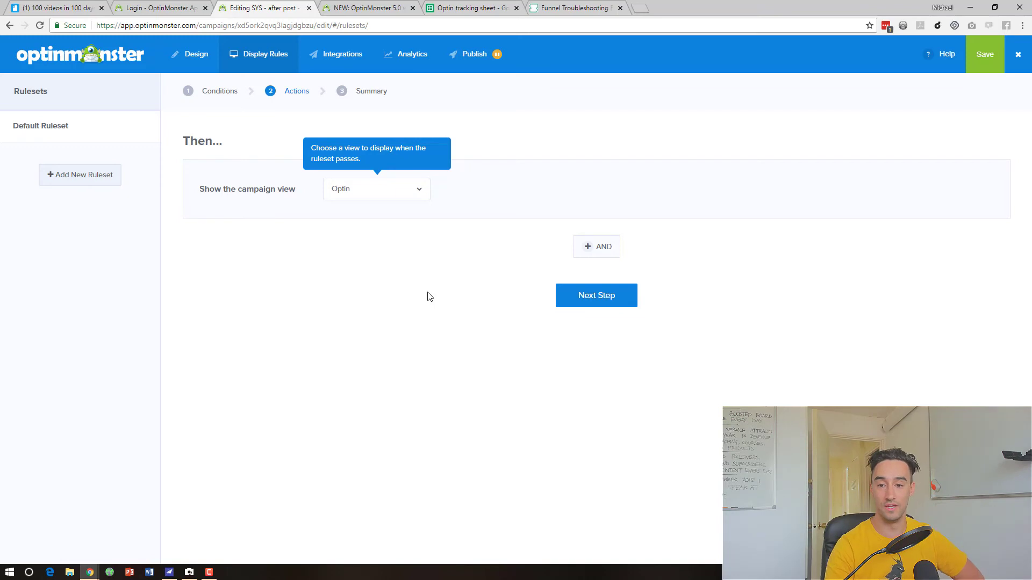
click(588, 302)
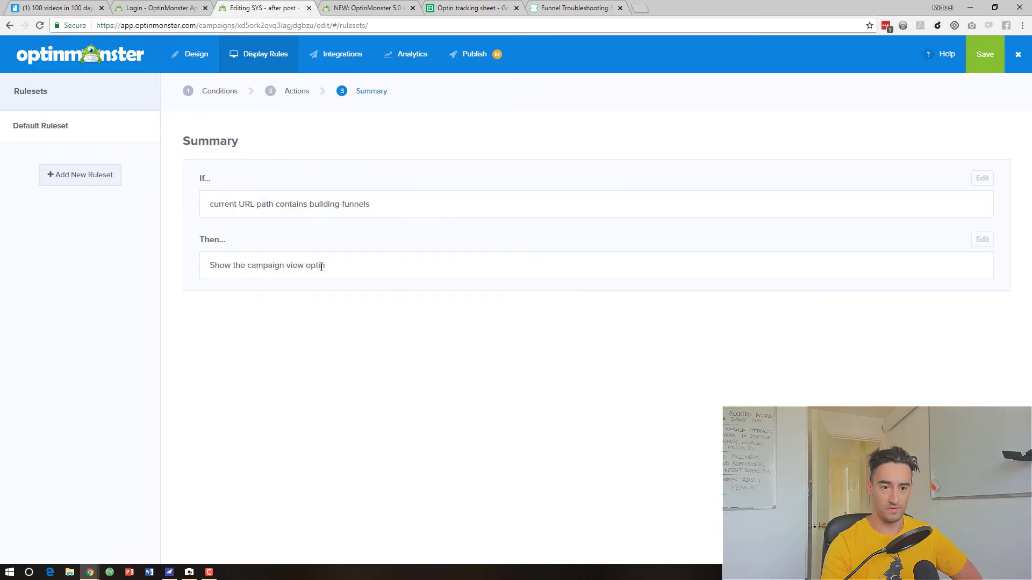
click(975, 67)
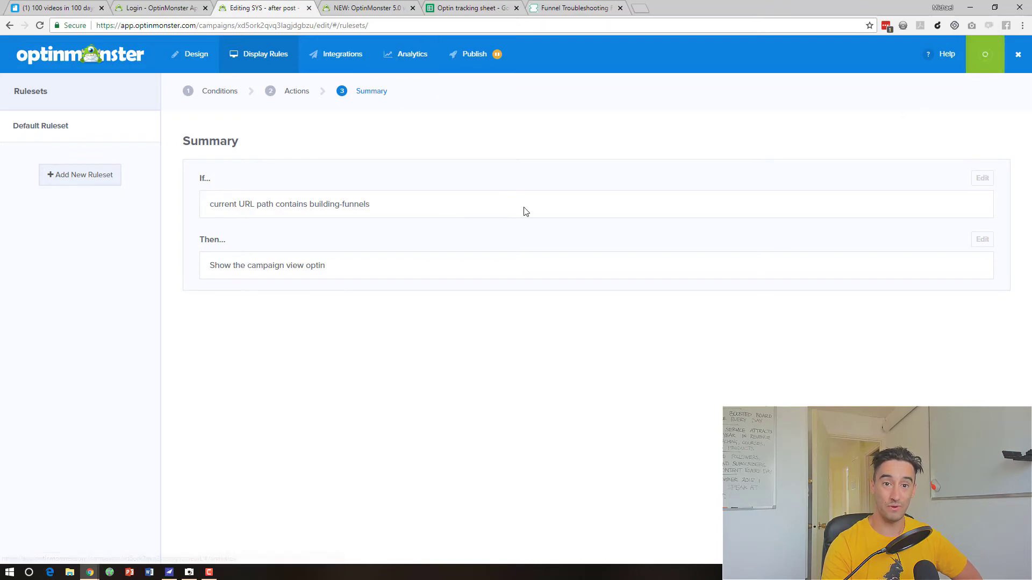
- Begin connecting Google Analytics to the campaign, choosing the account "SYS optinmonster google analytics"
click(403, 59)
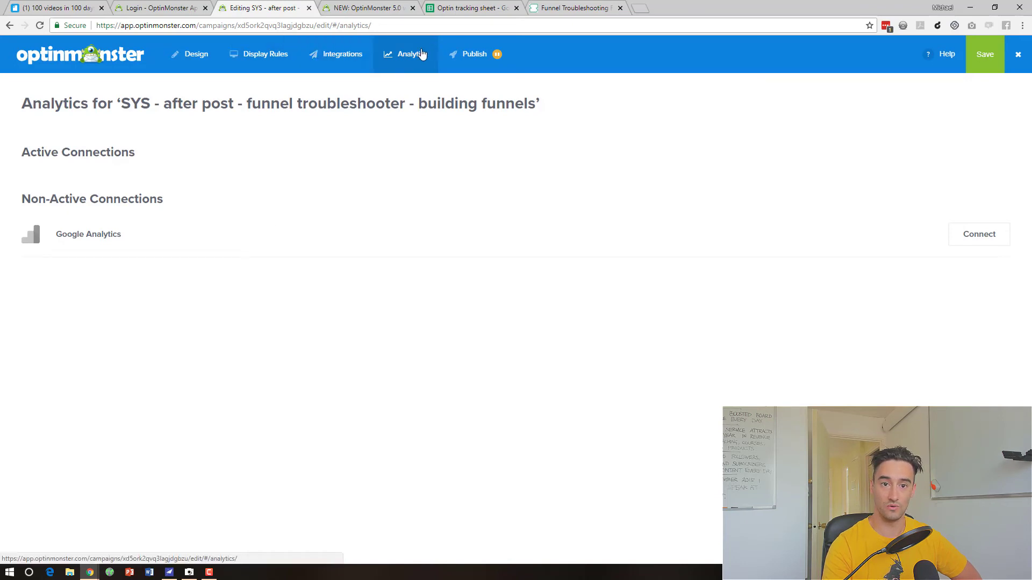
click(977, 243)
click(280, 295)
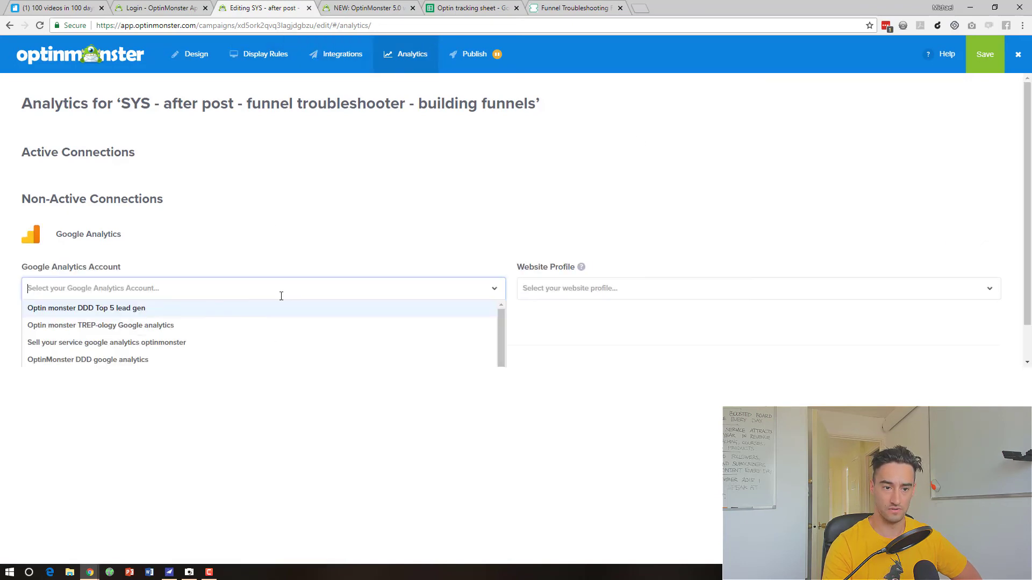
click(191, 342)
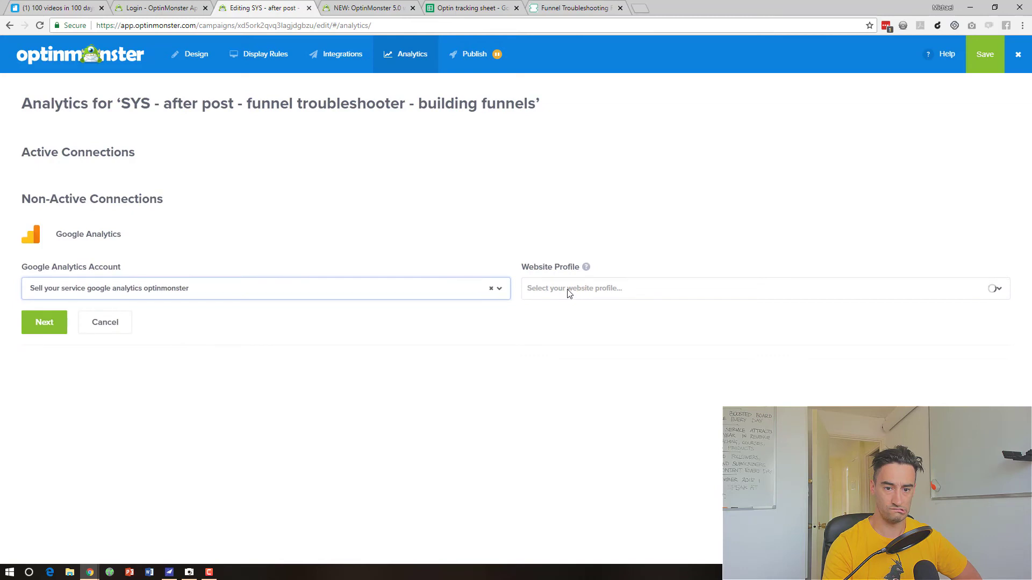
click(569, 290)
click(415, 295)
scroll(306, 338, down, 2)
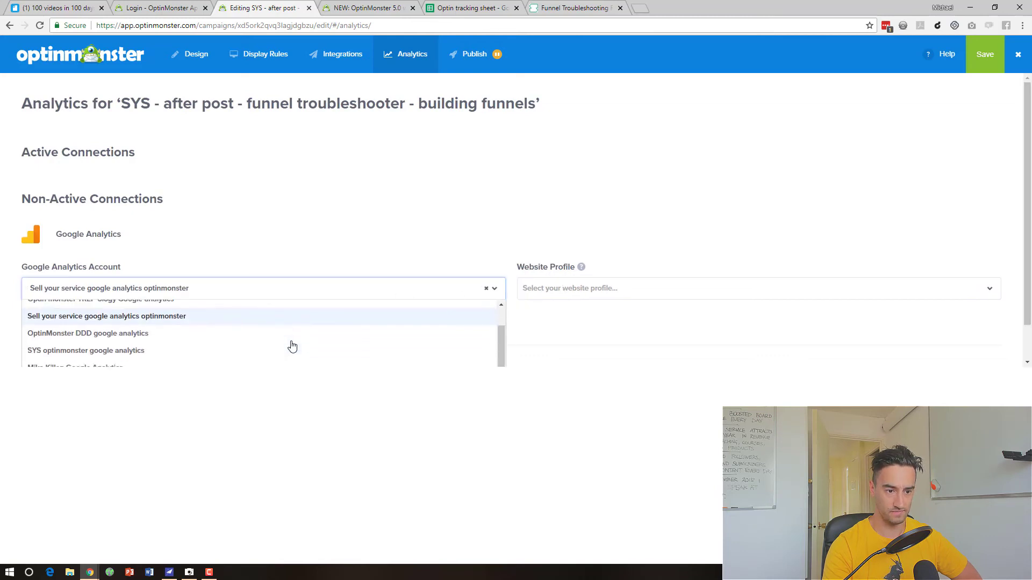
click(203, 348)
click(572, 292)
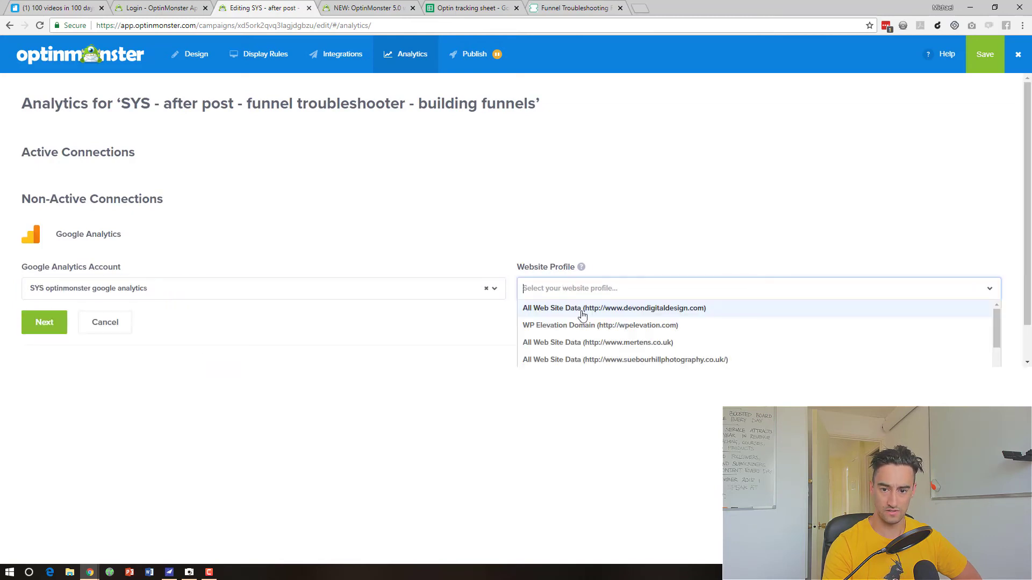
scroll(603, 343, down, 2)
click(610, 348)
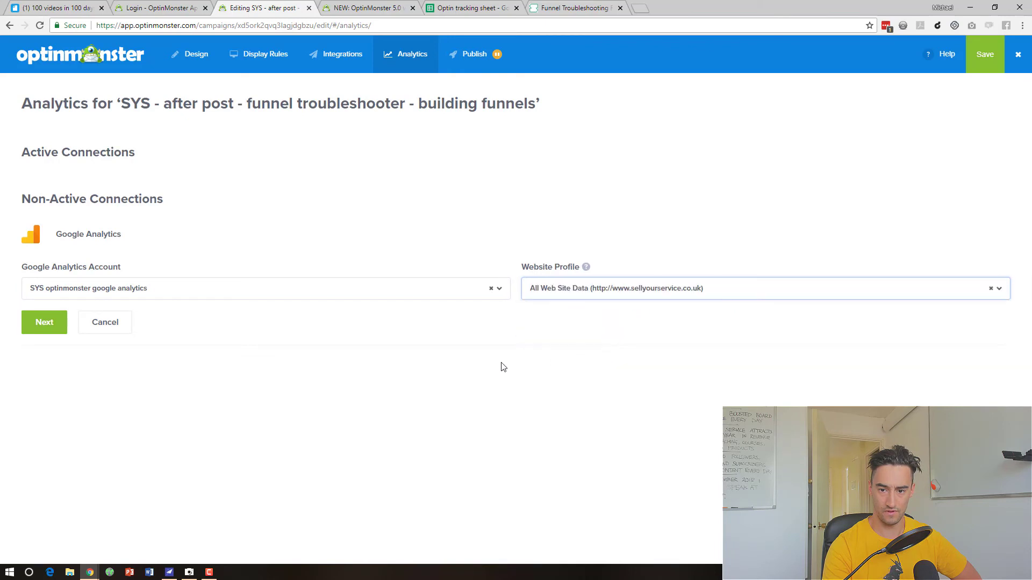
click(56, 329)
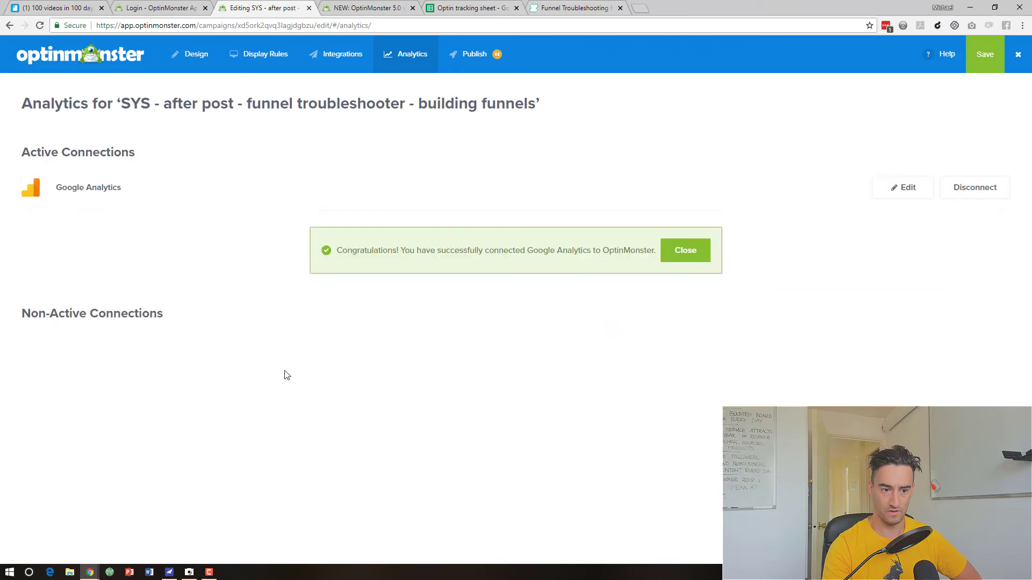
click(698, 253)
- Add a new ActiveCampaign email integration connected through the "OptinMonster Active Campaign" account
click(350, 52)
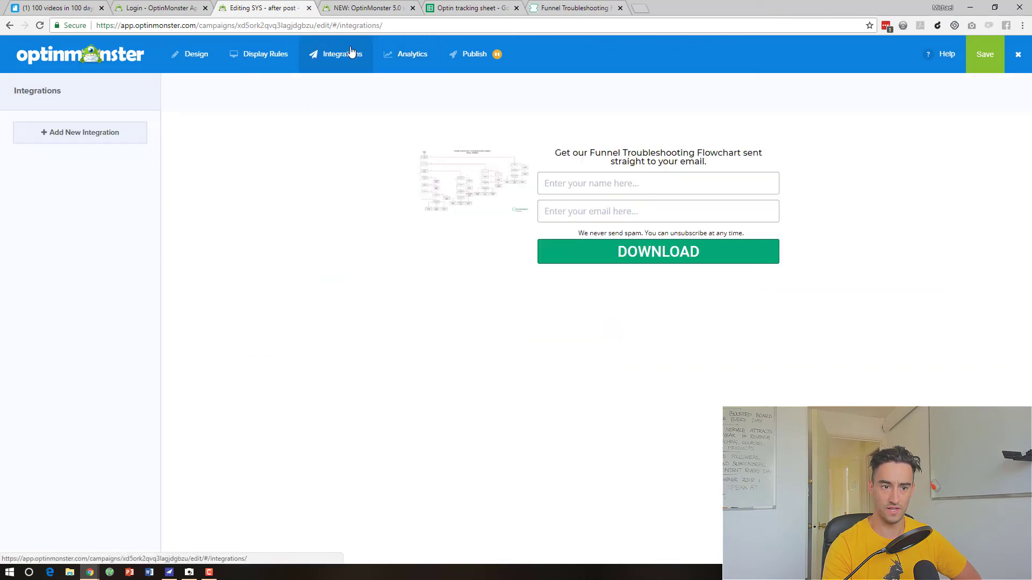
click(95, 136)
click(75, 152)
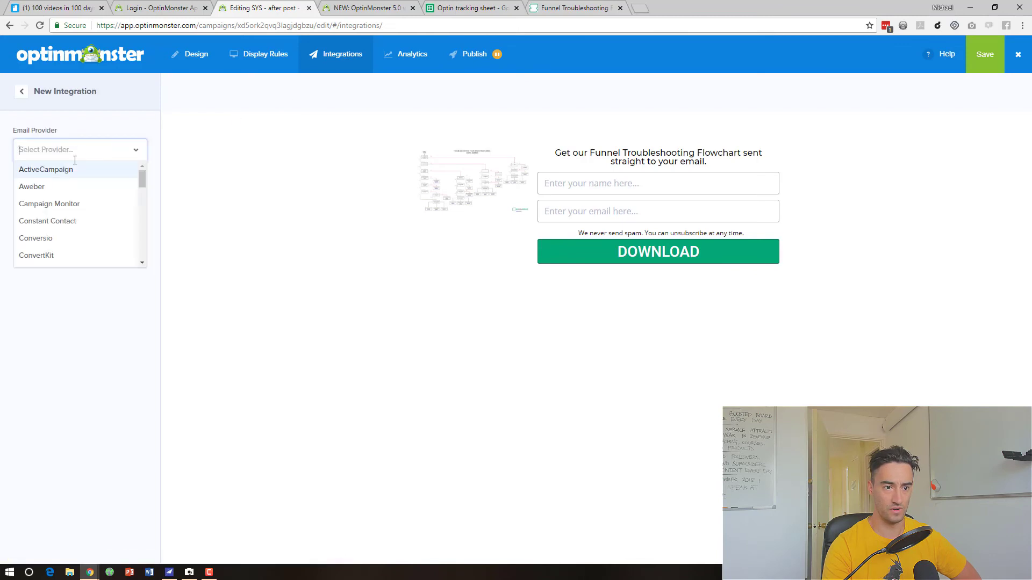
click(69, 167)
click(80, 202)
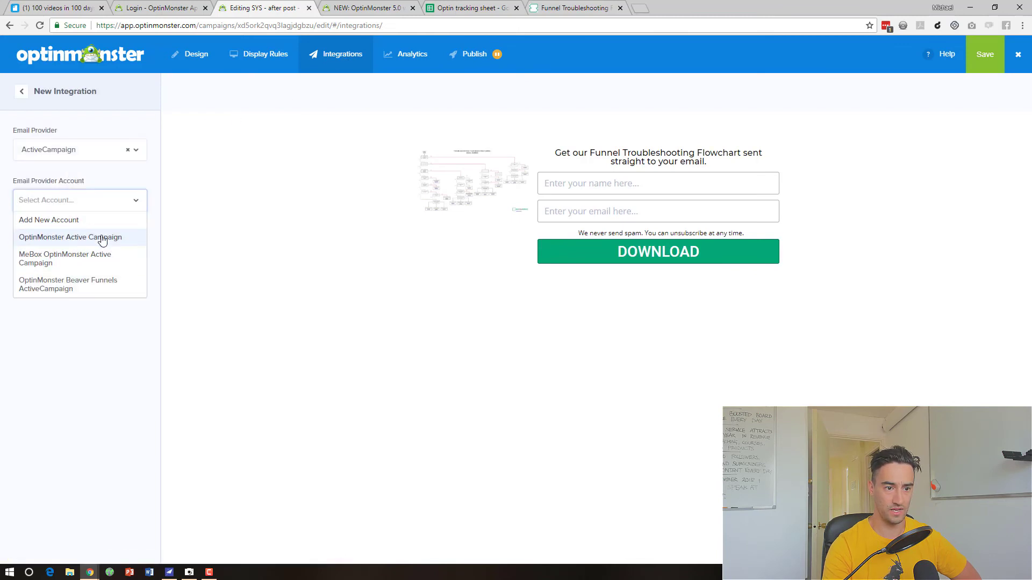
click(102, 238)
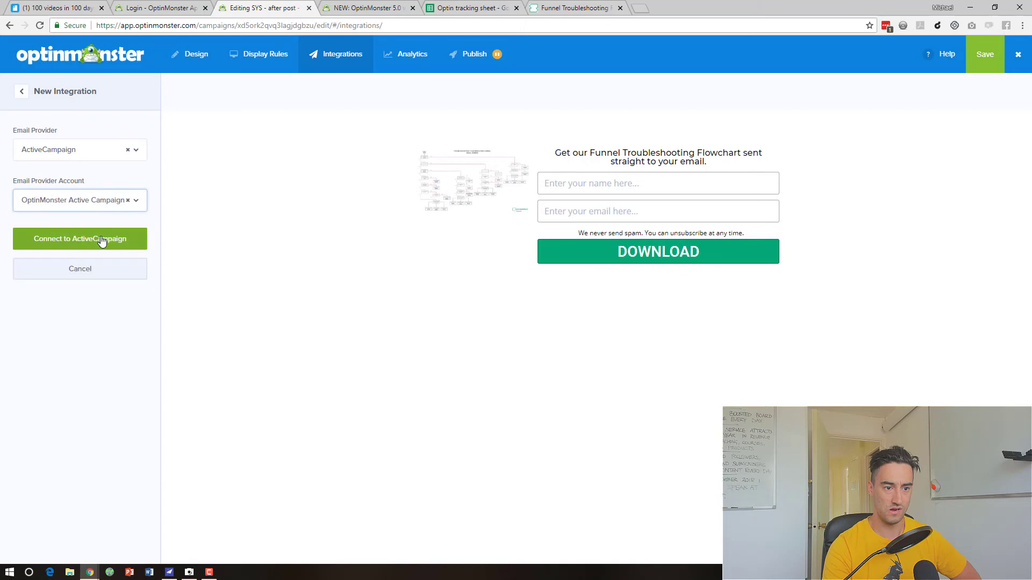
click(103, 240)
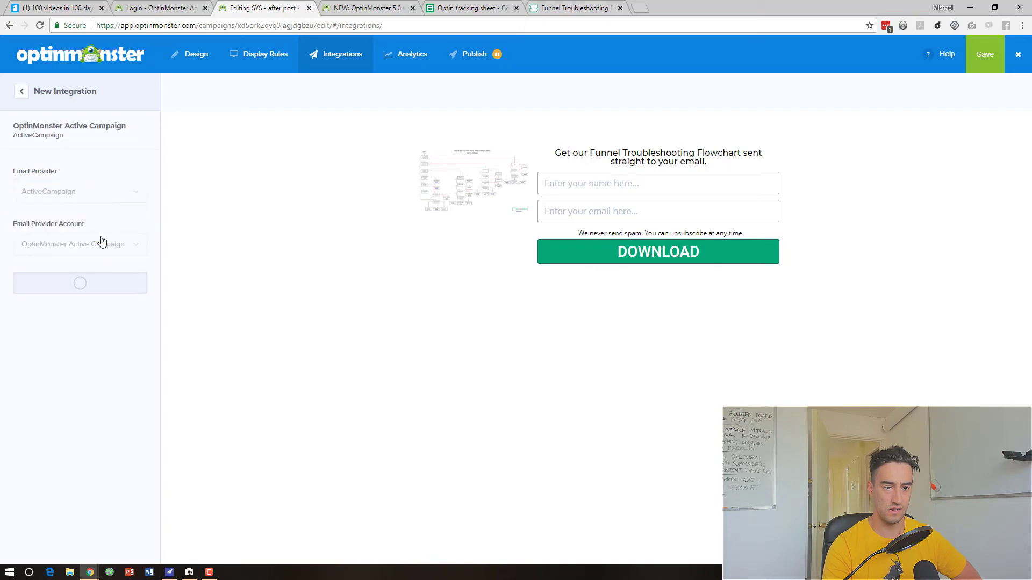
- Set the integration's email provider list to "Sell Your Service newsletter"
click(88, 297)
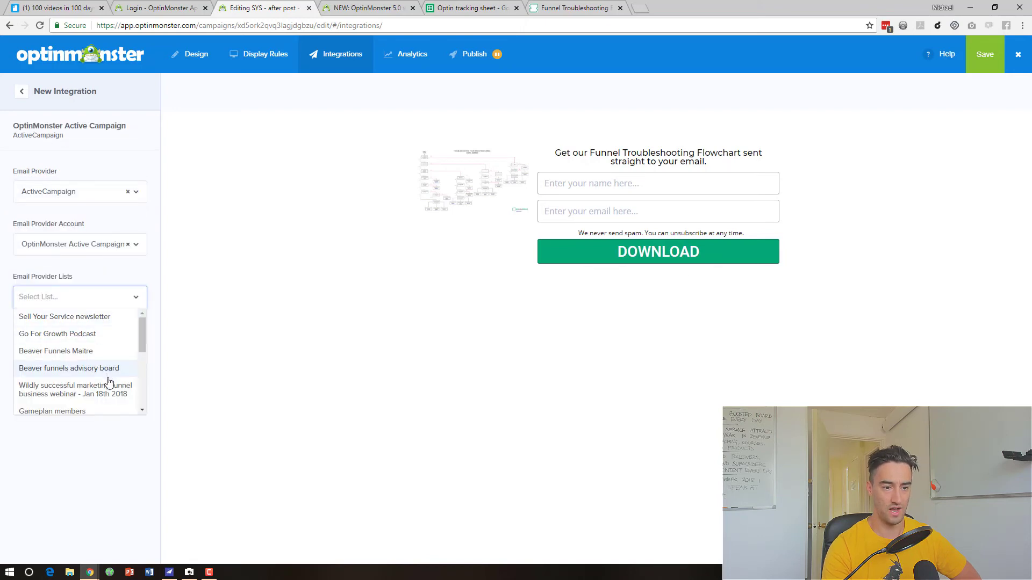
scroll(109, 381, down, 5)
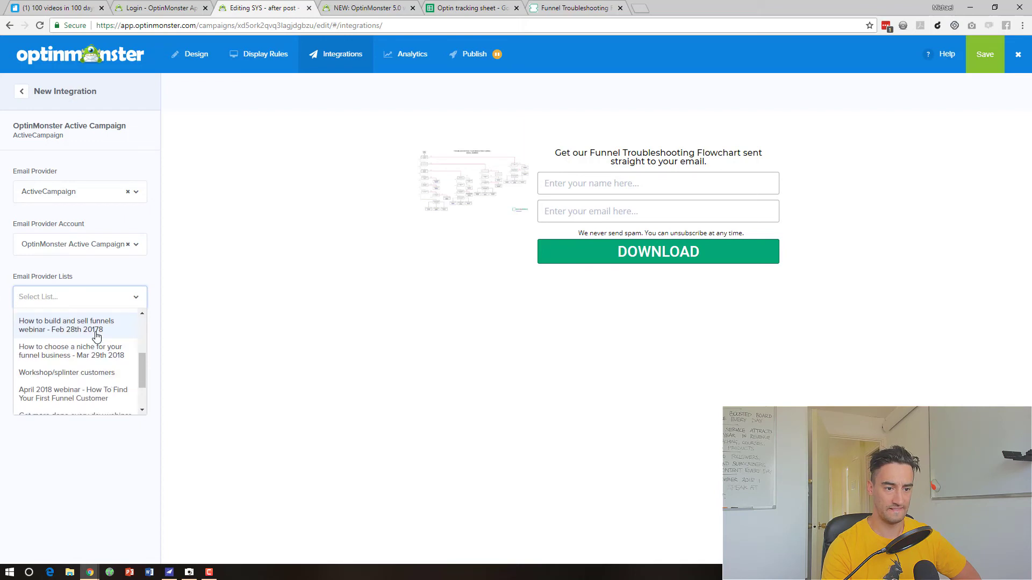
scroll(96, 344, down, 2)
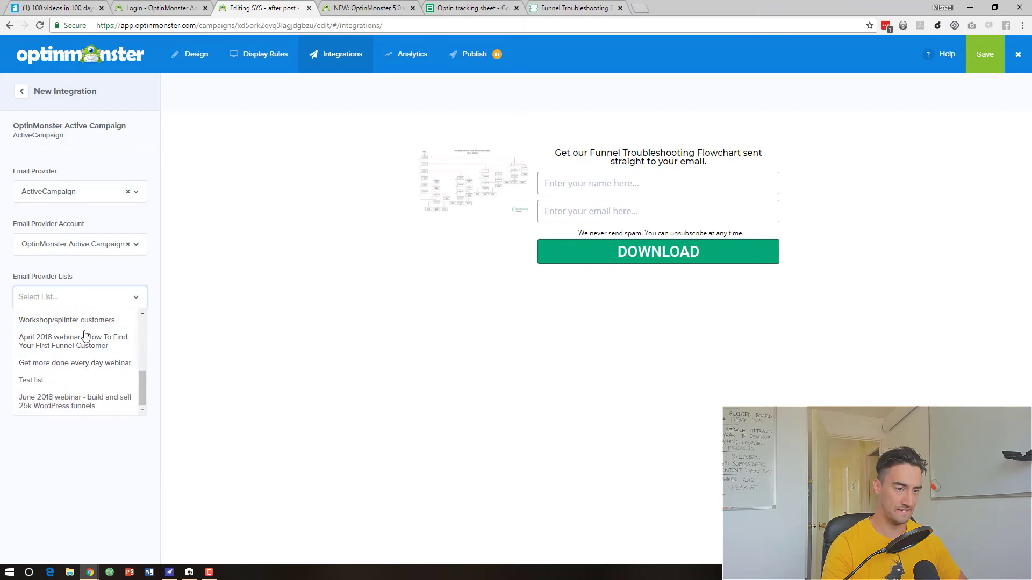
text(sell)
click(84, 317)
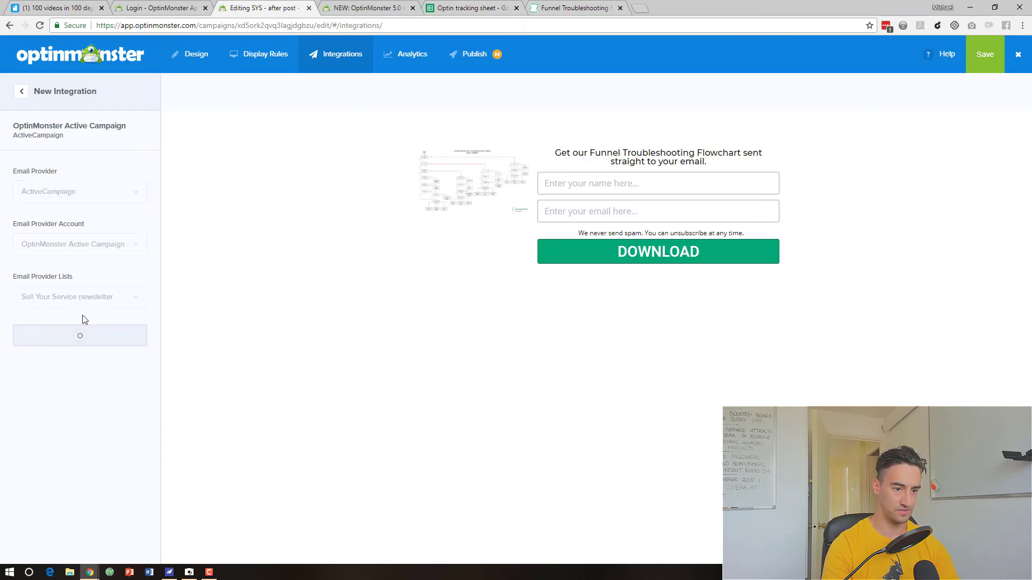
- Tag the integration's leads with "funnel-flowchart" and save the campaign
click(89, 400)
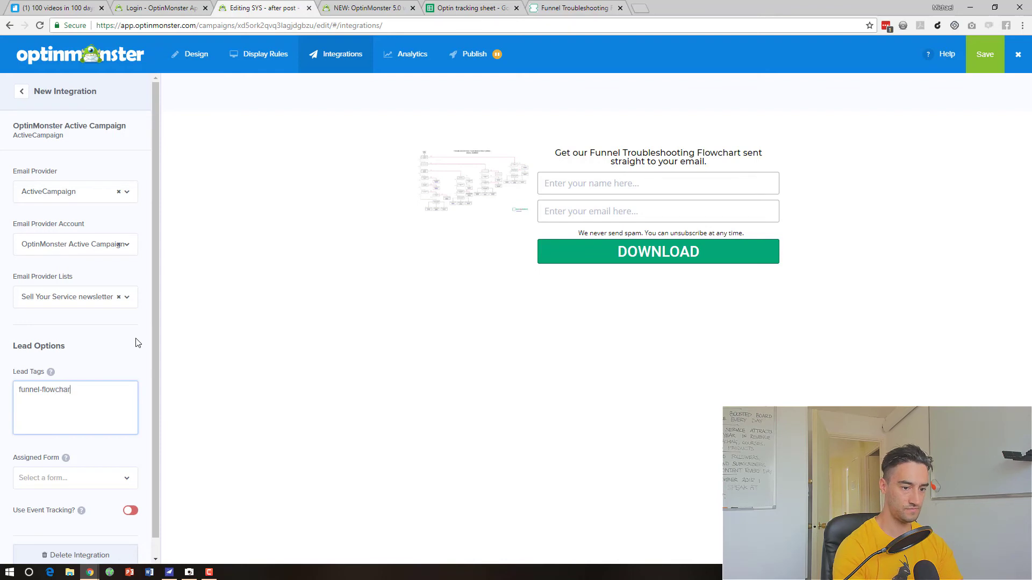
scroll(138, 343, down, 1)
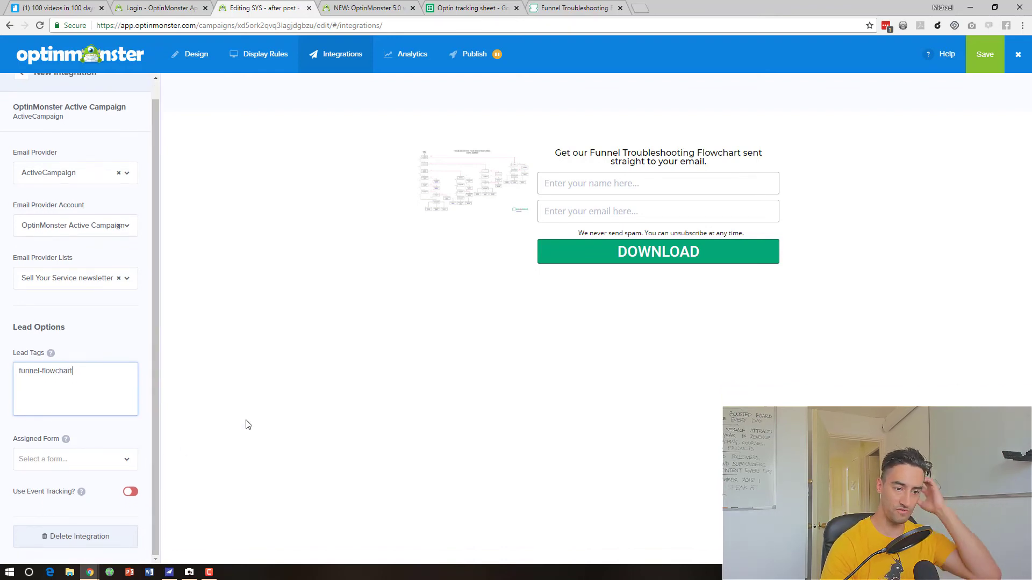
click(987, 67)
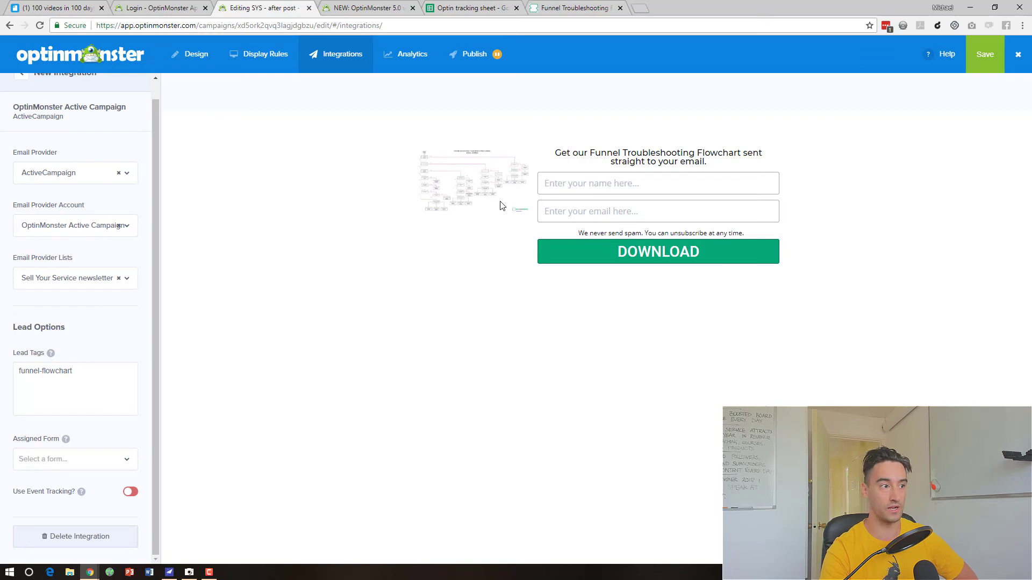
- Switch the campaign's publish status out of paused, review the embed codes for any website, and save the campaign
click(465, 59)
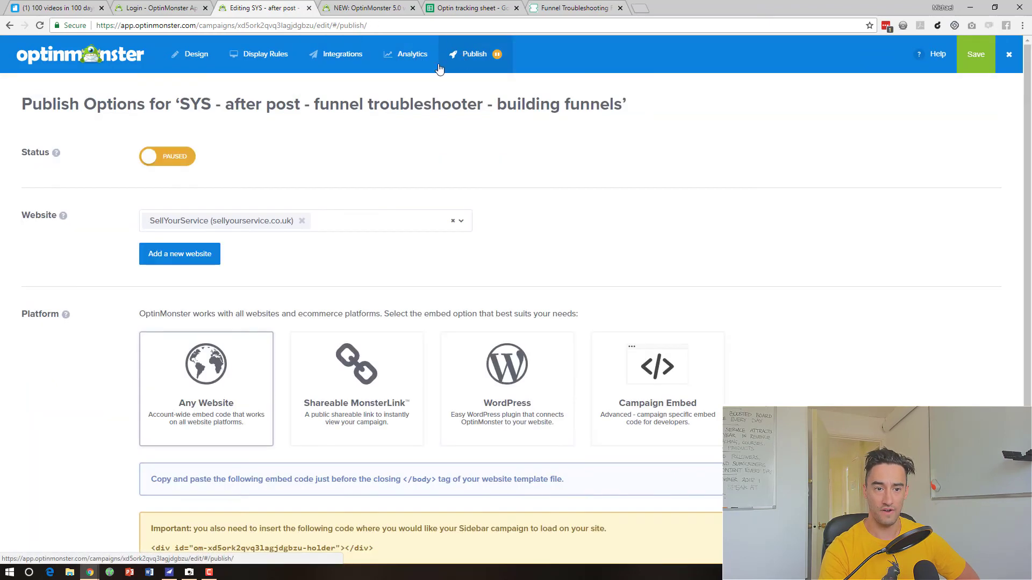
click(167, 156)
scroll(452, 263, down, 2)
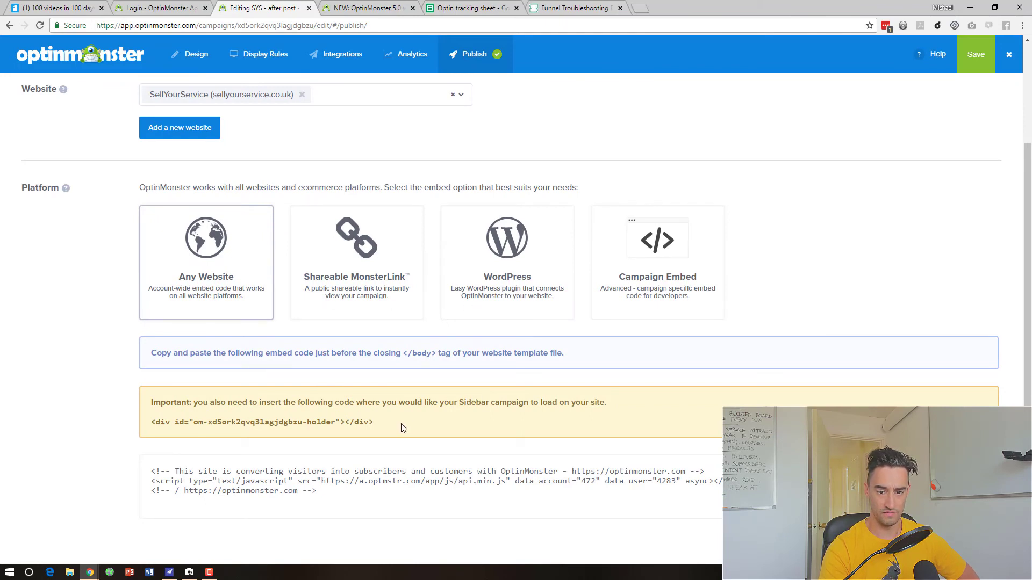
drag(401, 423, 73, 432)
click(255, 426)
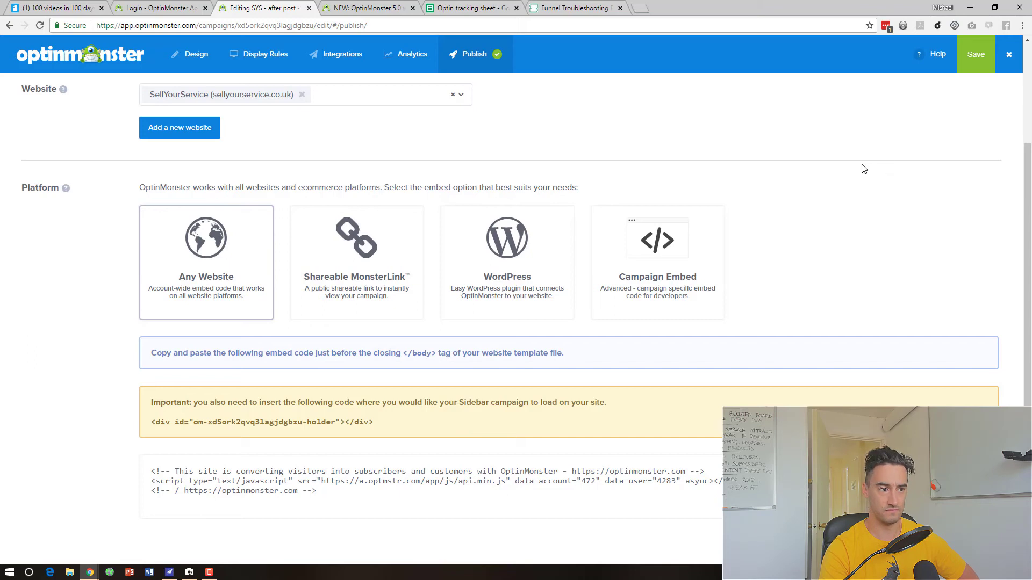
click(972, 54)
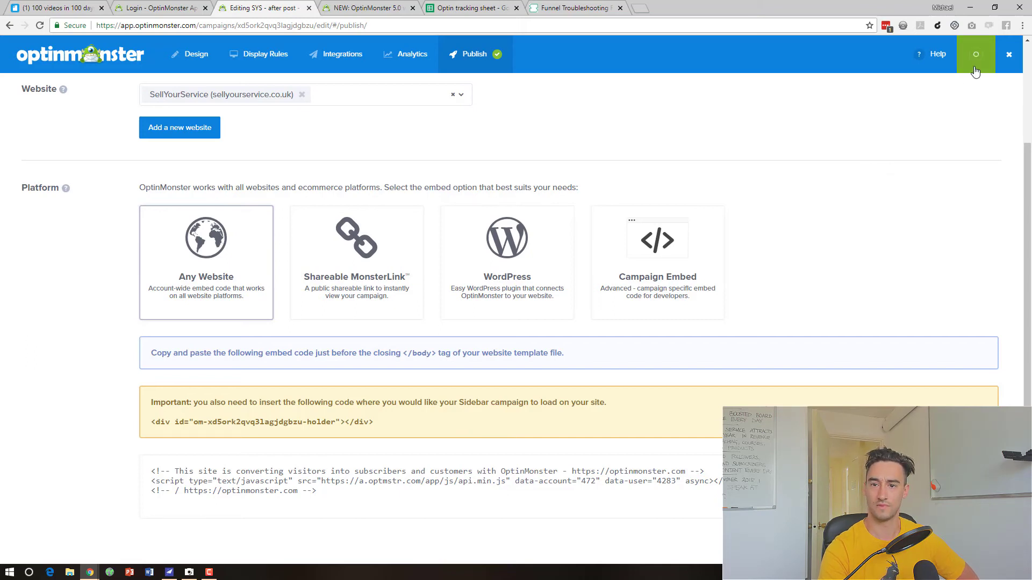
- Exit the campaign editor and sort the sellyourservice.co.uk campaigns by visitors
click(1009, 54)
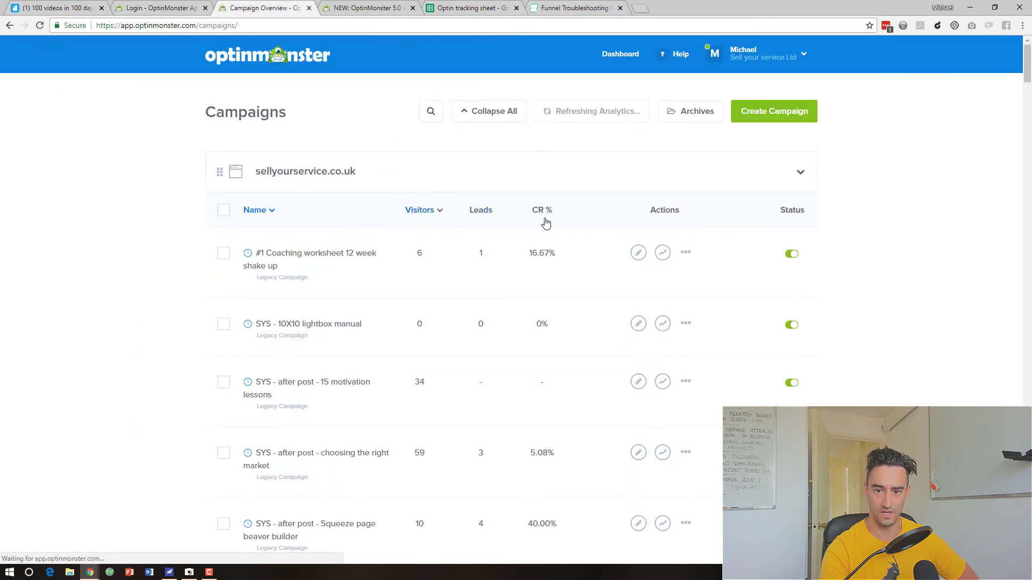
click(428, 213)
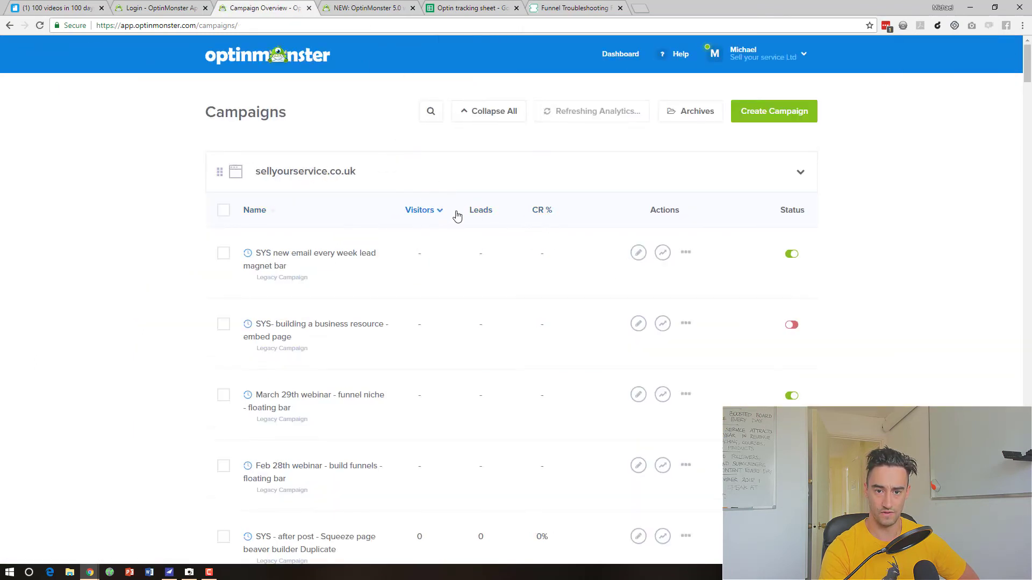
- Sort the sellyourservice.co.uk campaigns by most leads, view the "Sales page template and checklist - inline 1" campaign in the editor, and exit it
click(484, 213)
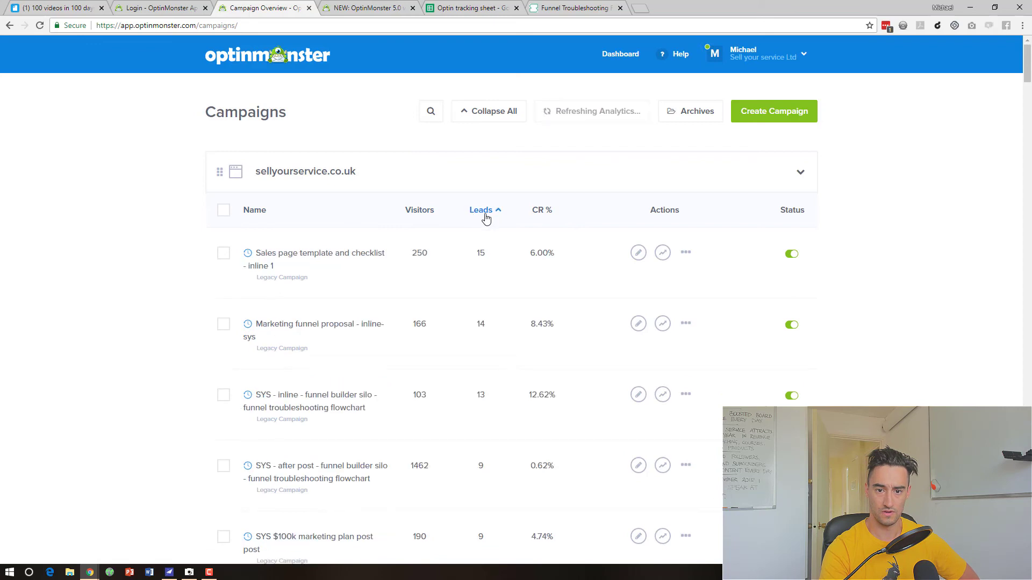
click(293, 260)
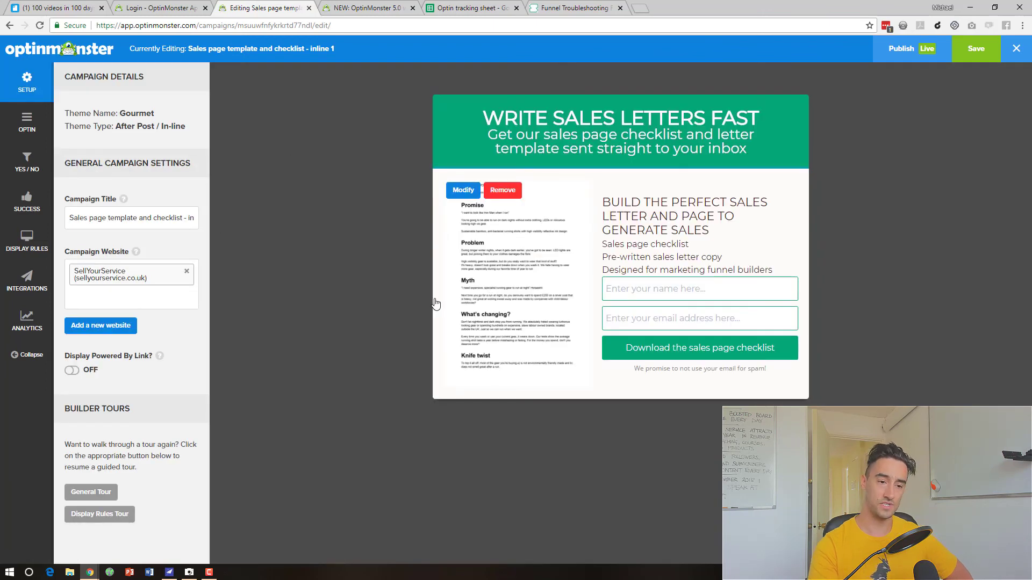
click(1011, 58)
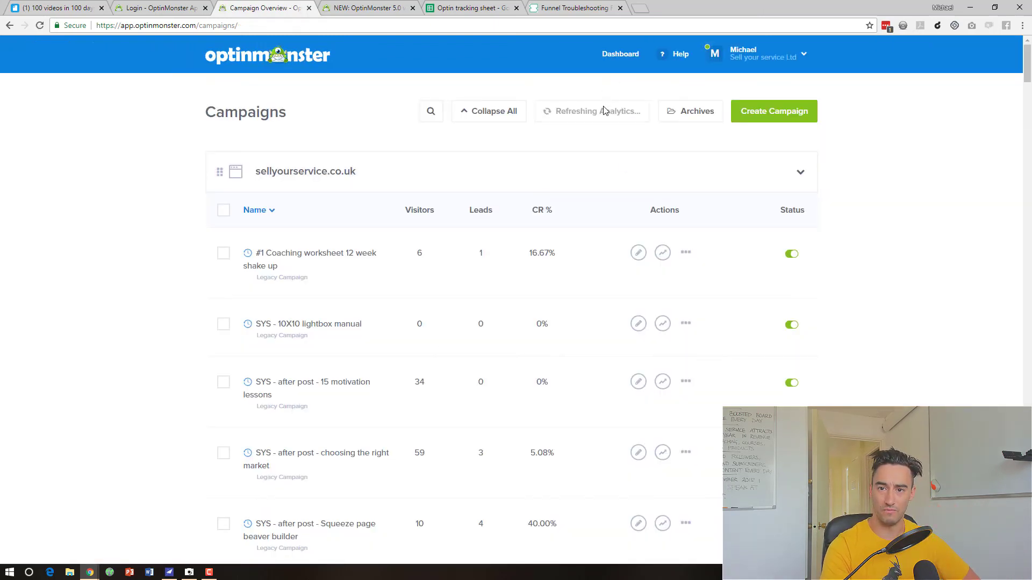
- Collapse and re-expand the sellyourservice.co.uk group and look through its full list of campaigns with their visitors, leads and conversion rates
click(575, 159)
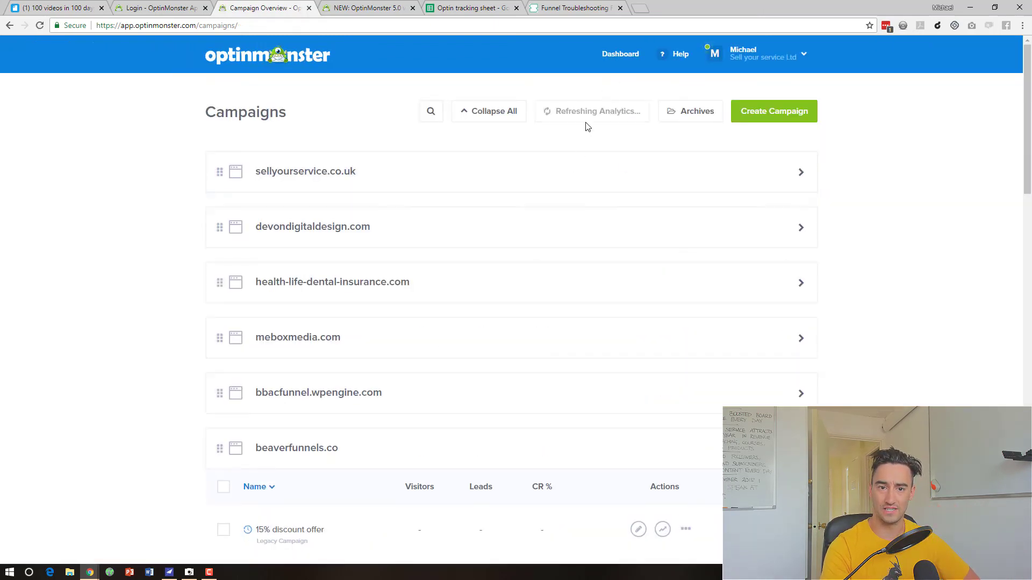
click(583, 160)
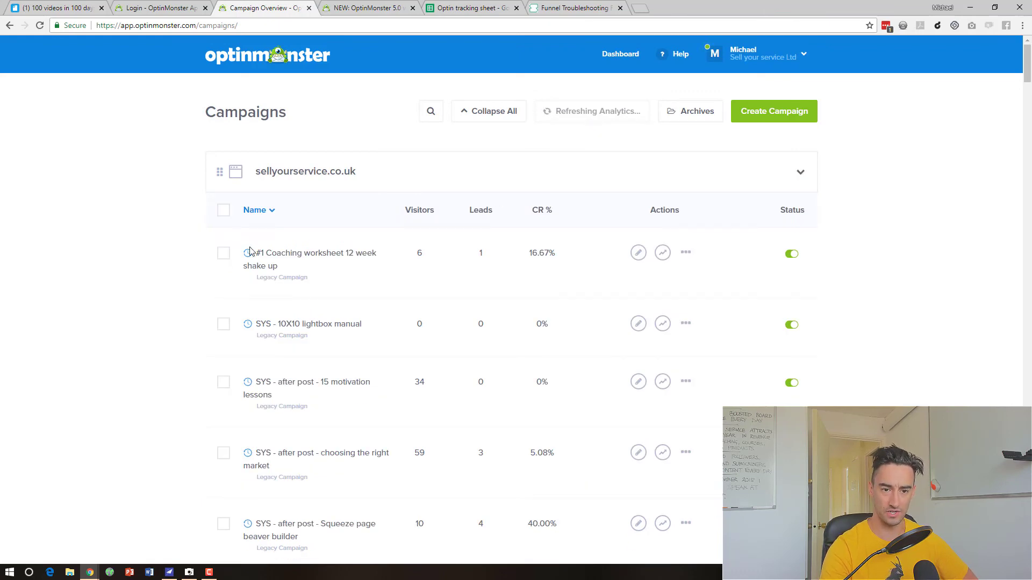
scroll(285, 309, down, 5)
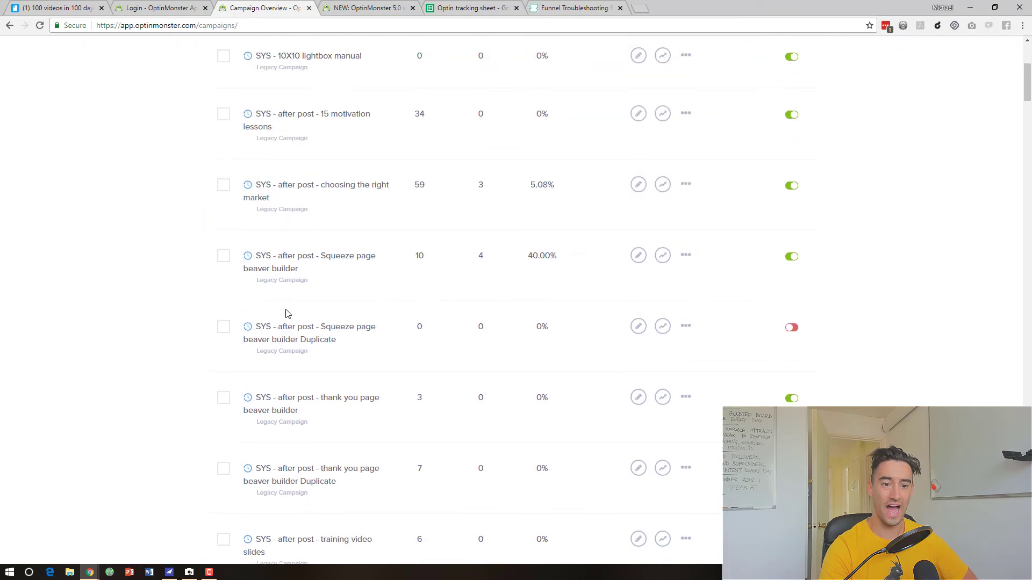
scroll(286, 309, down, 15)
scroll(285, 309, down, 20)
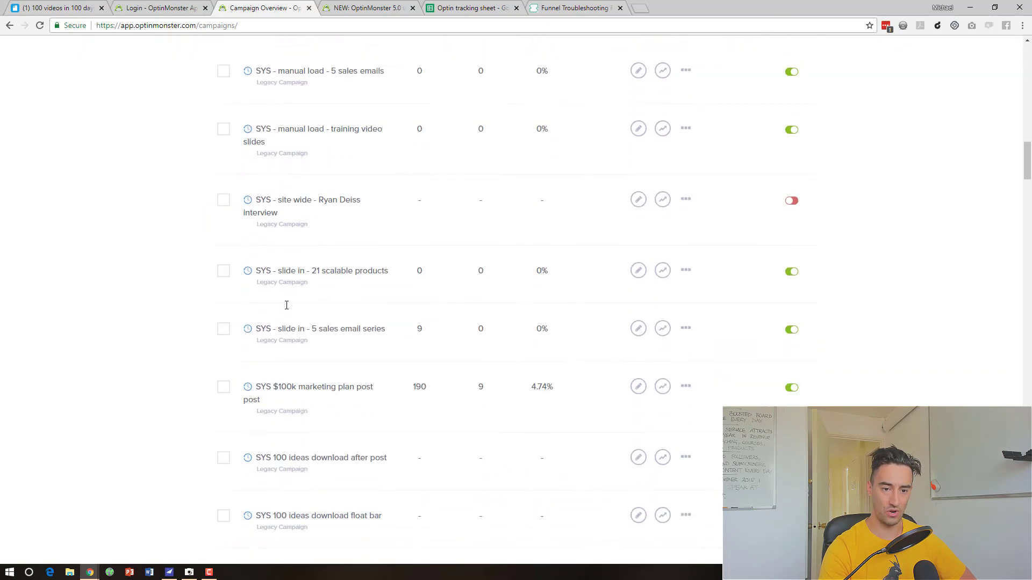
scroll(286, 309, down, 20)
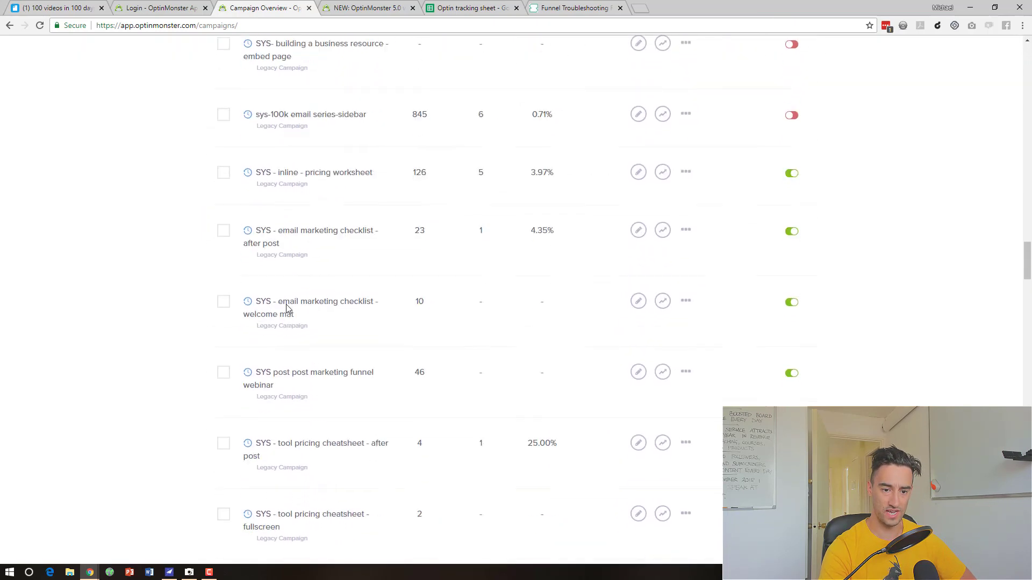
scroll(329, 346, down, 20)
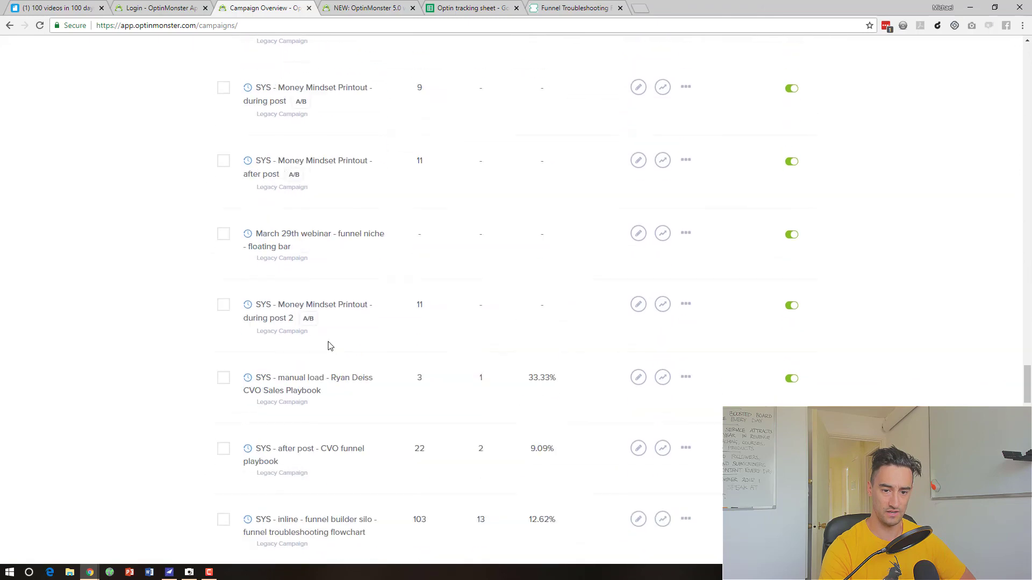
scroll(331, 346, up, 8)
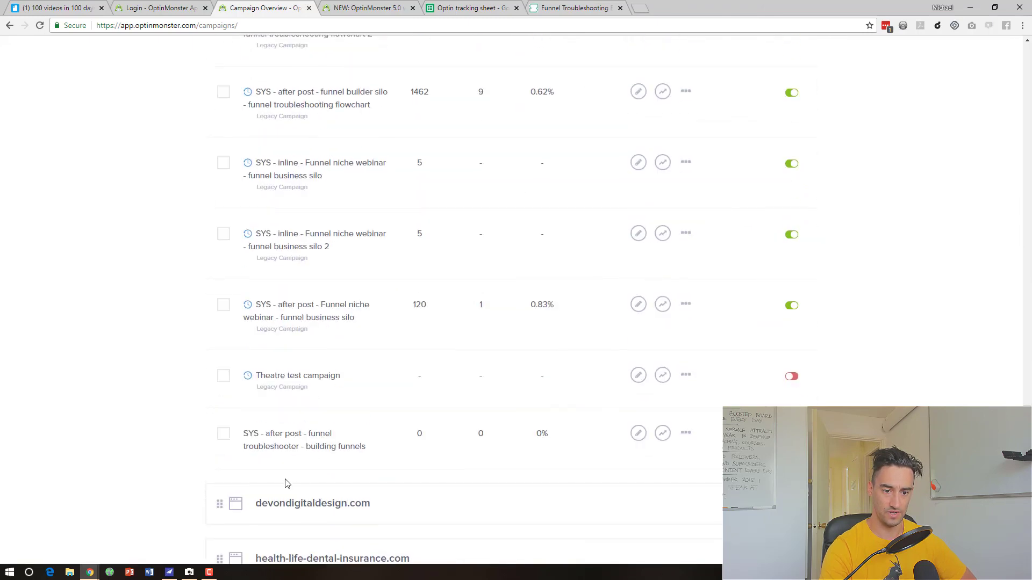
scroll(905, 223, up, 20)
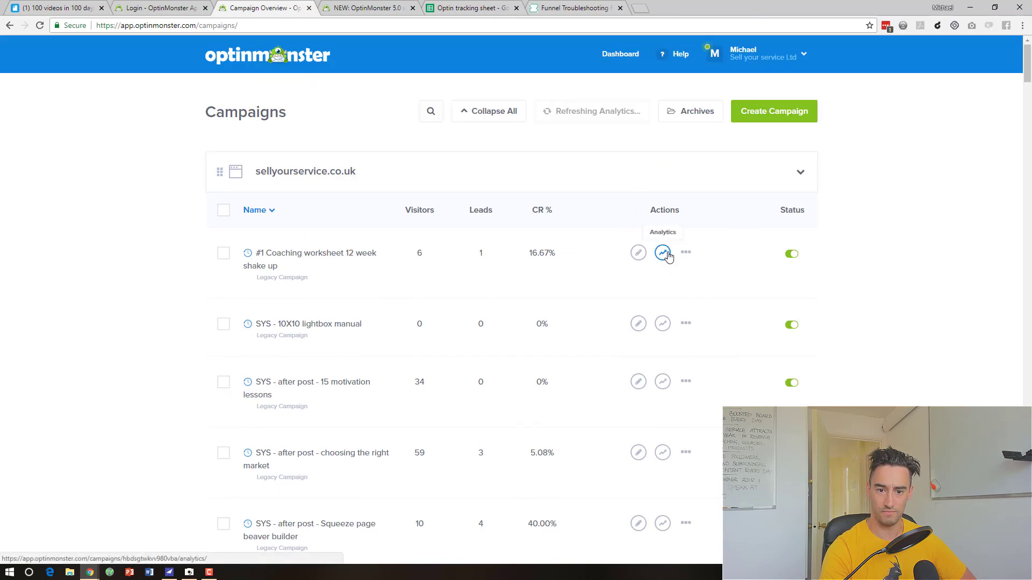
- View the analytics page of the "#1 Coaching worksheet 12 week shake up" campaign and return to the campaign list
click(664, 254)
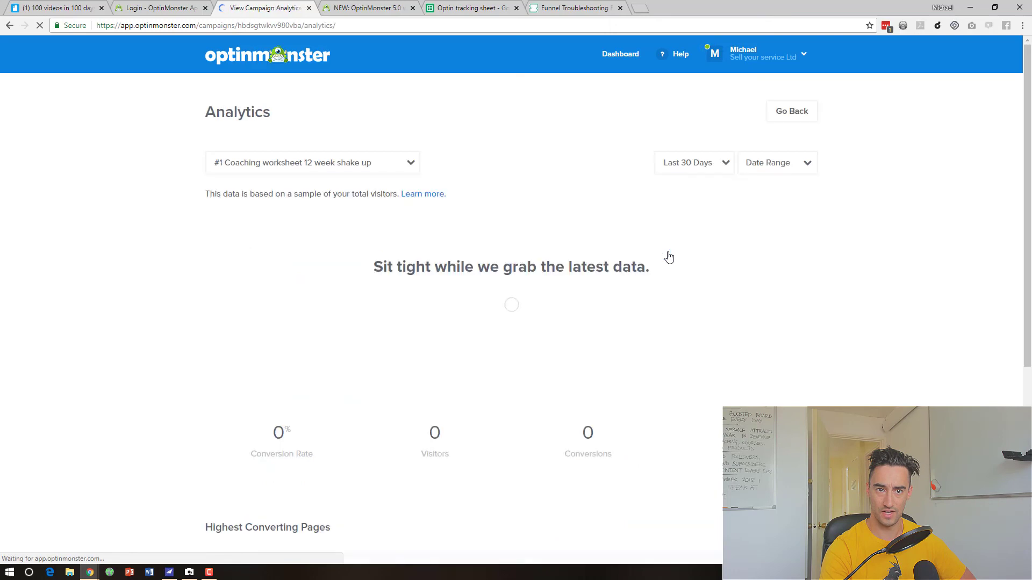
click(726, 163)
click(931, 225)
key(alt+Left)
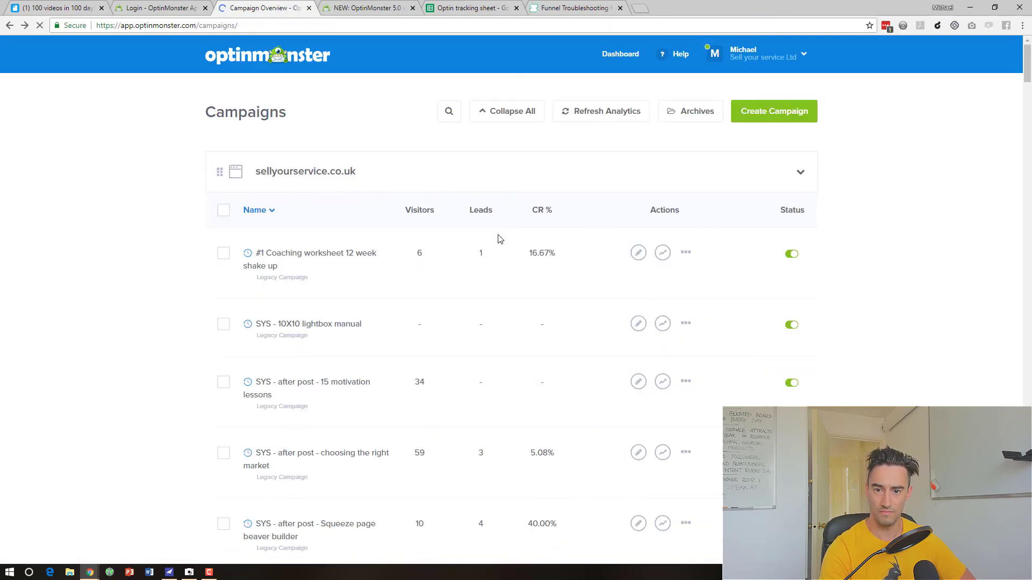
- Sort the campaigns by most leads and examine the analytics and highest converting pages of "Sales page template and checklist - inline 1"
click(432, 214)
click(473, 217)
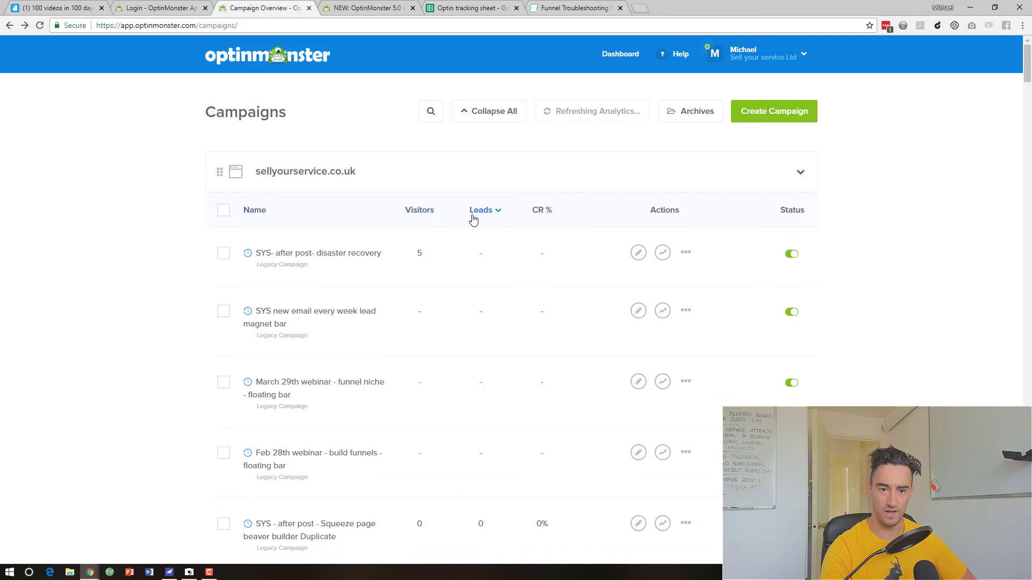
click(473, 218)
click(664, 256)
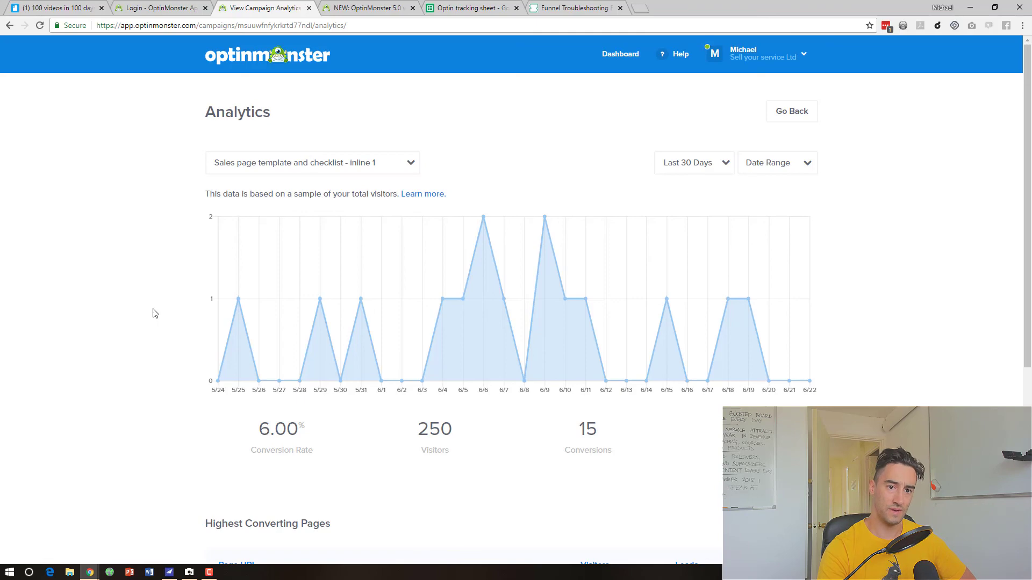
scroll(153, 311, down, 5)
scroll(330, 361, down, 1)
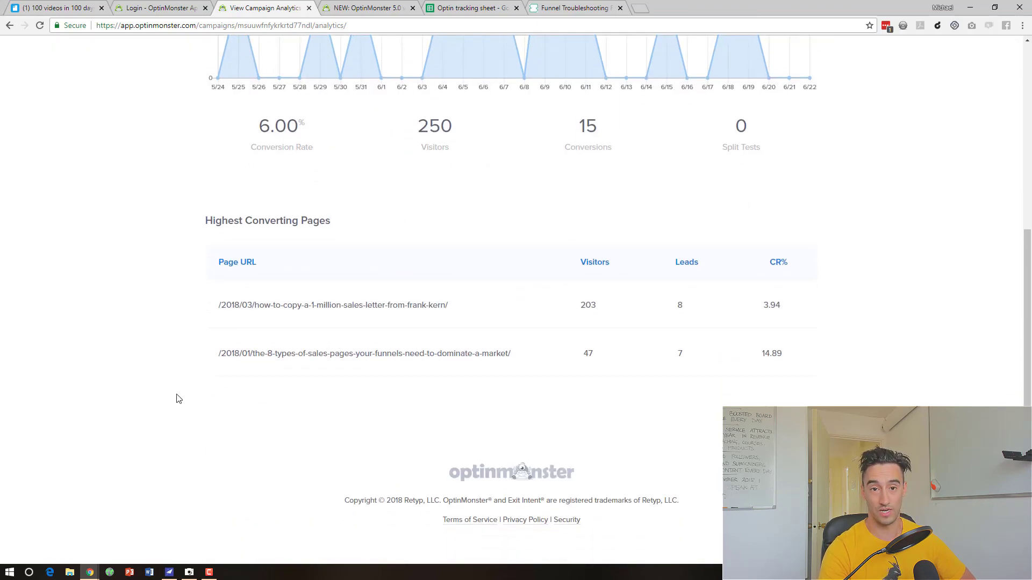
scroll(175, 396, up, 6)
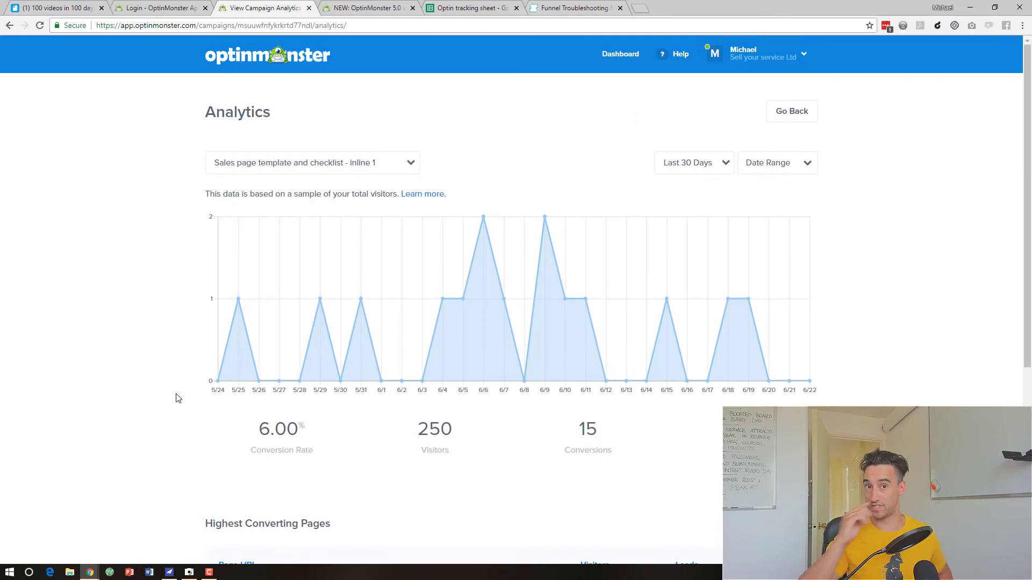